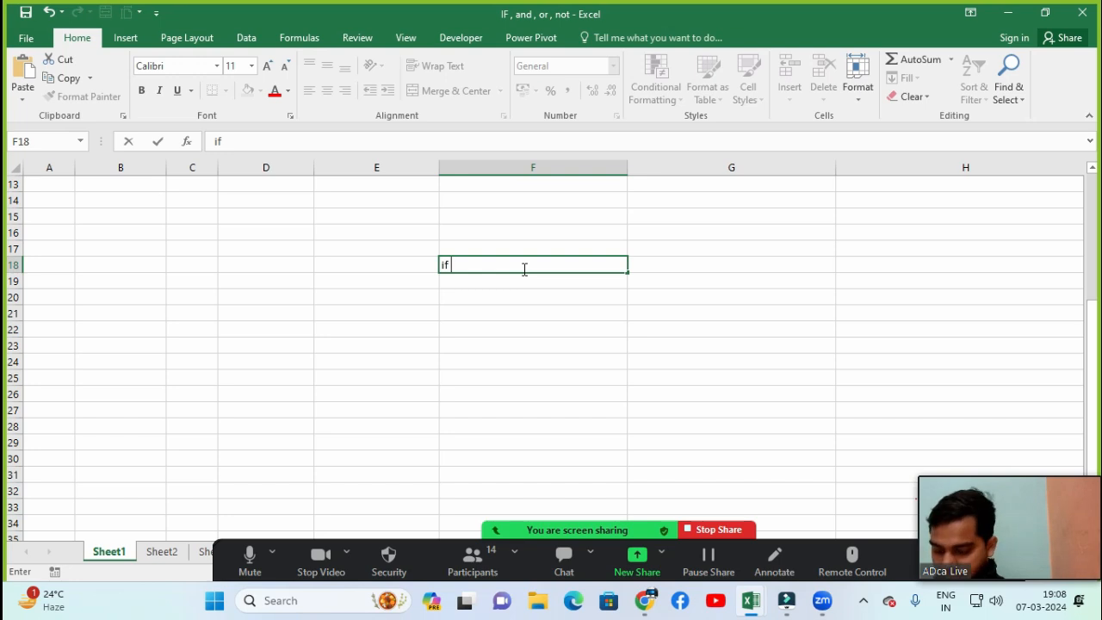
text(or not )
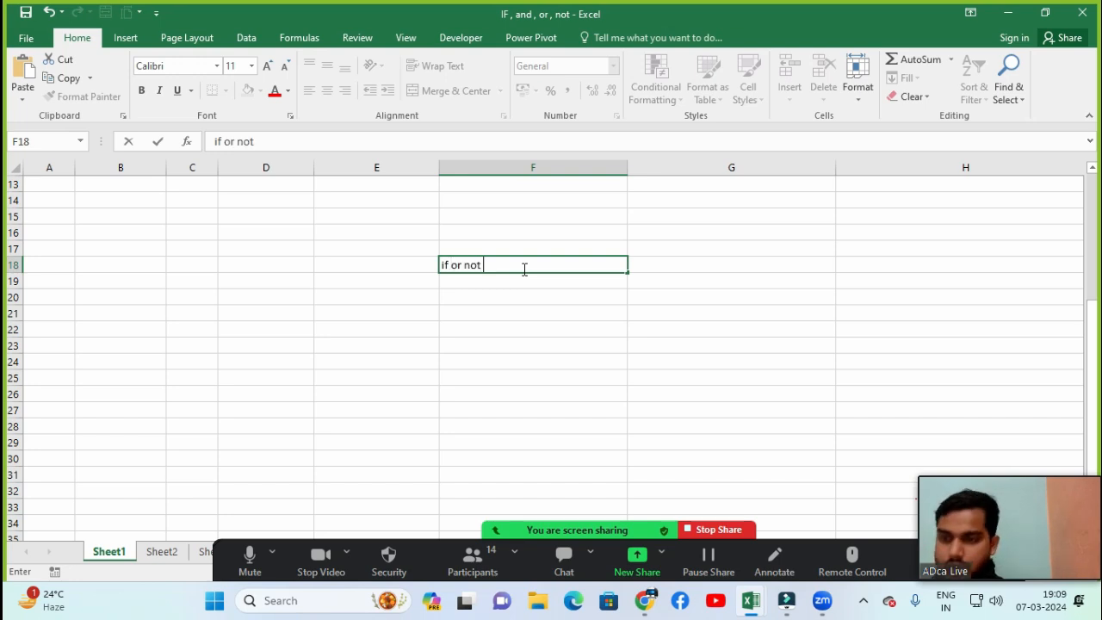
text(and)
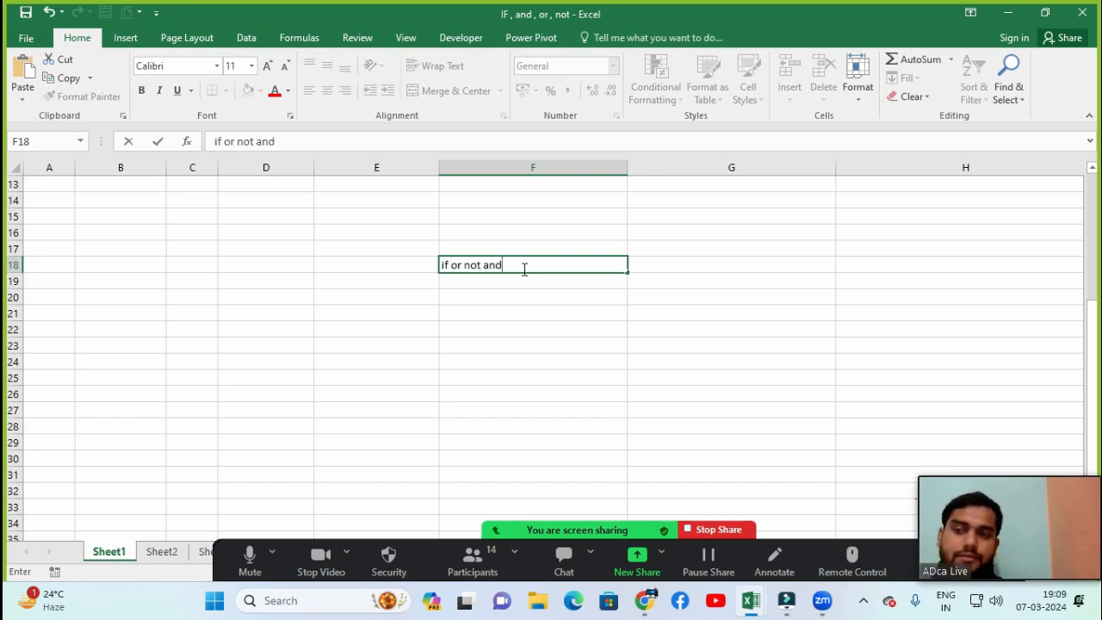
key(ctrl+Return)
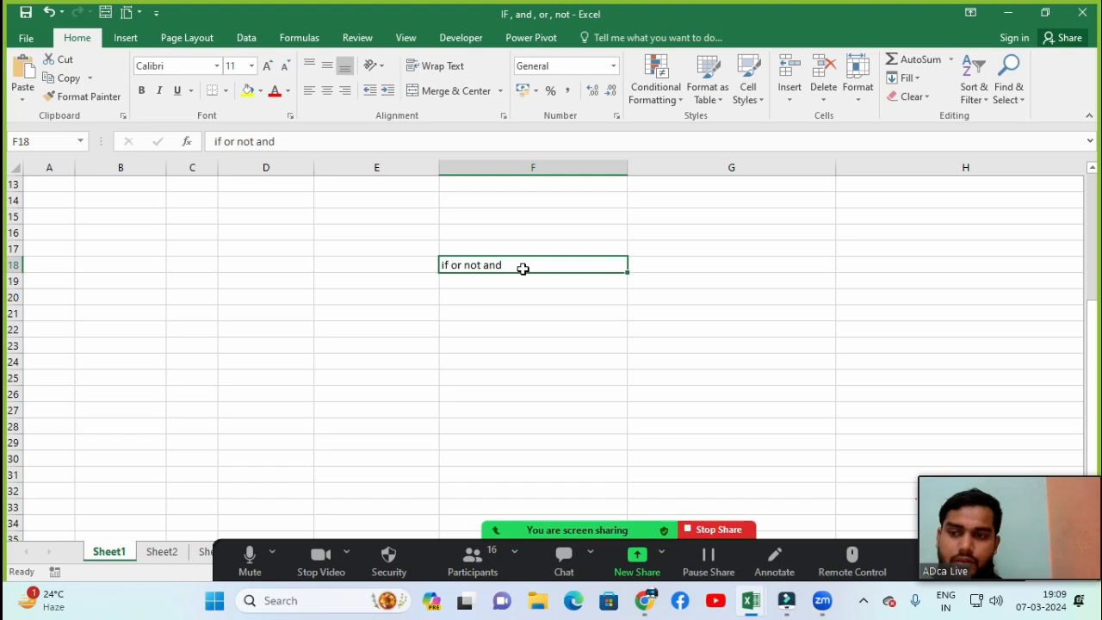
key(Delete)
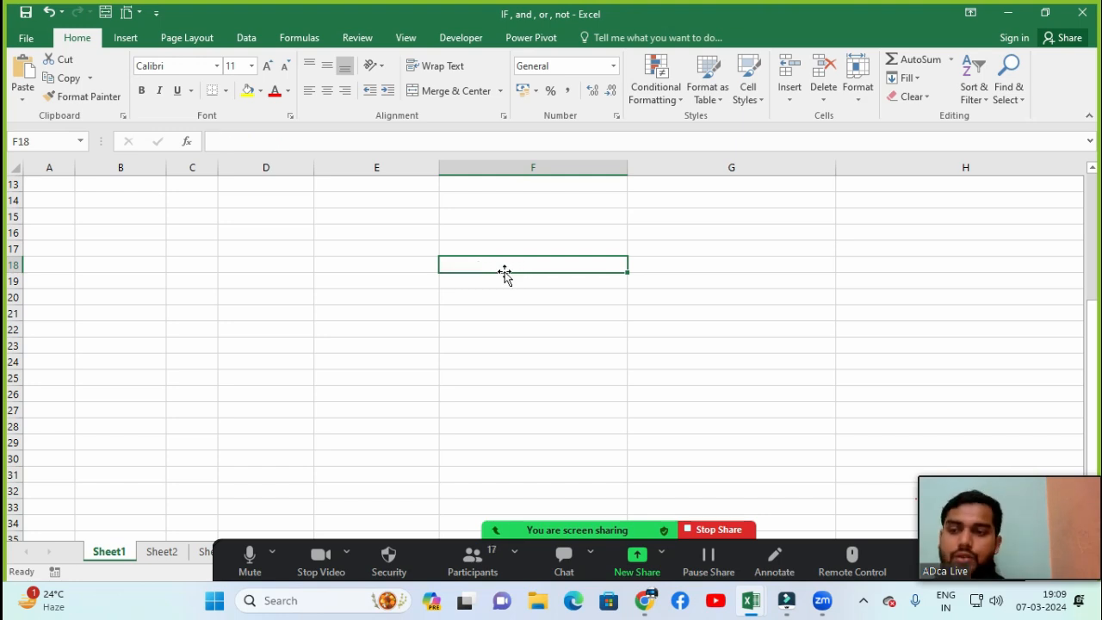
Examine the customer table's columns and the discount conditions in the headers of columns F, G and H.
scroll(504, 273, up, 4)
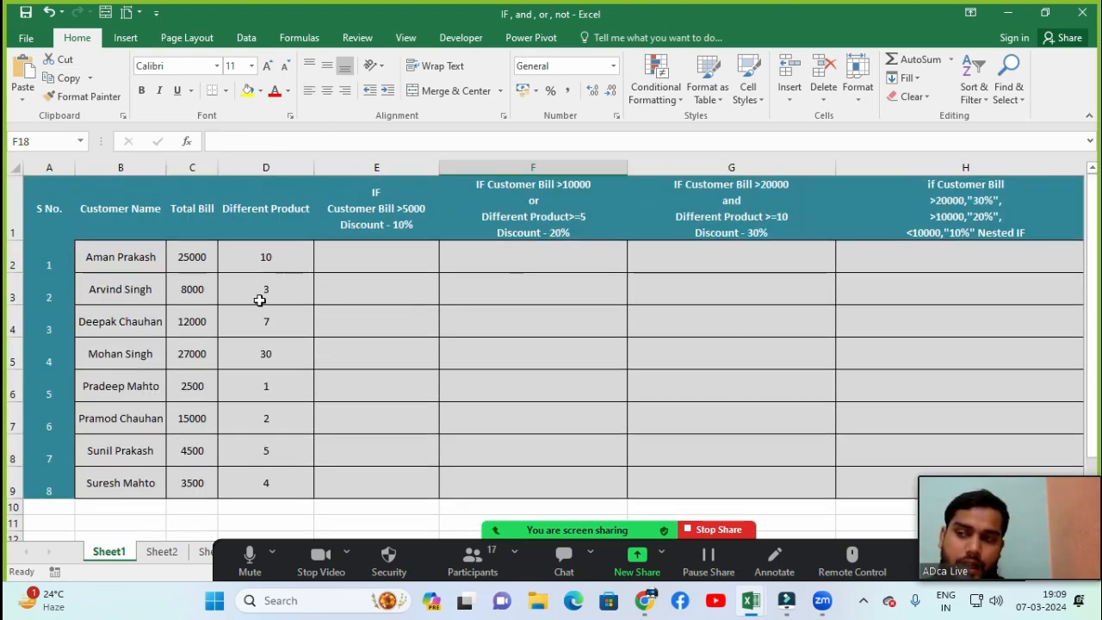
click(52, 220)
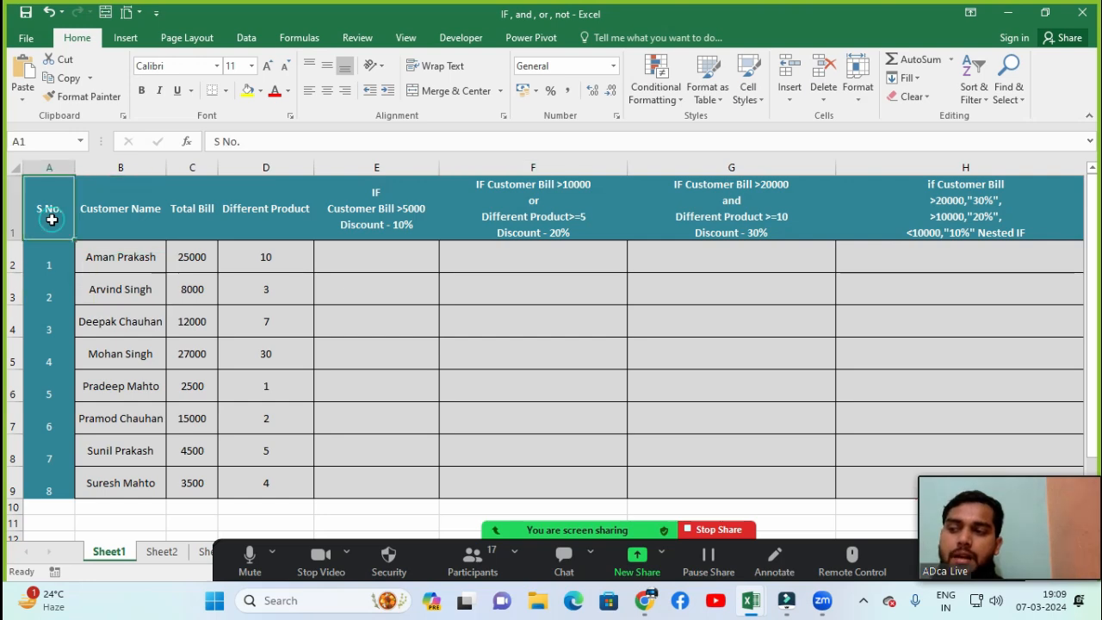
drag(110, 215, 120, 421)
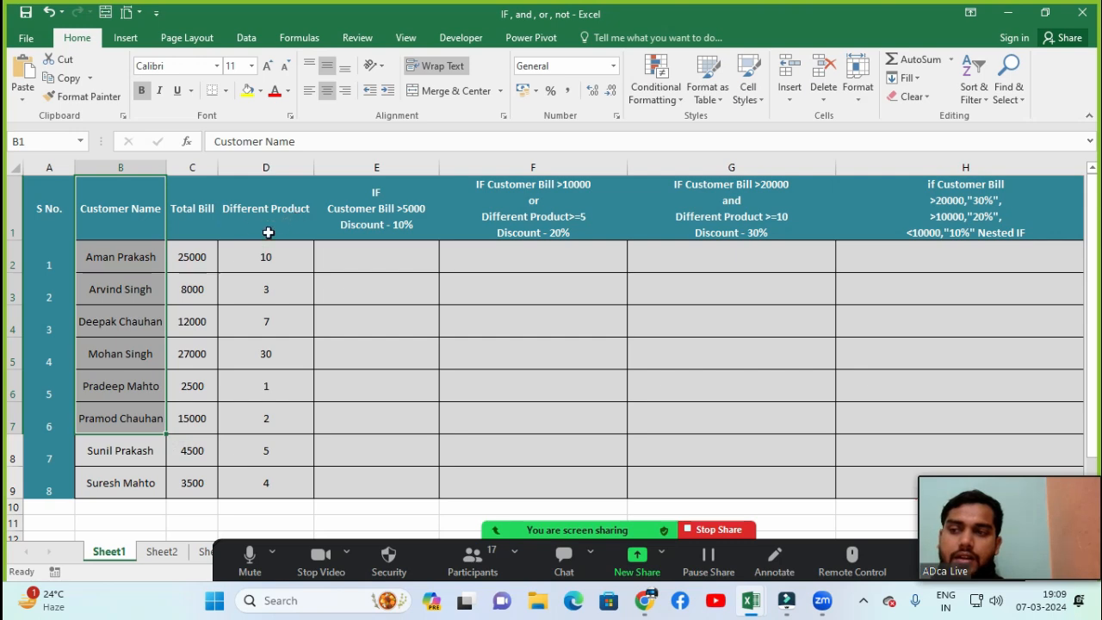
click(283, 295)
click(549, 318)
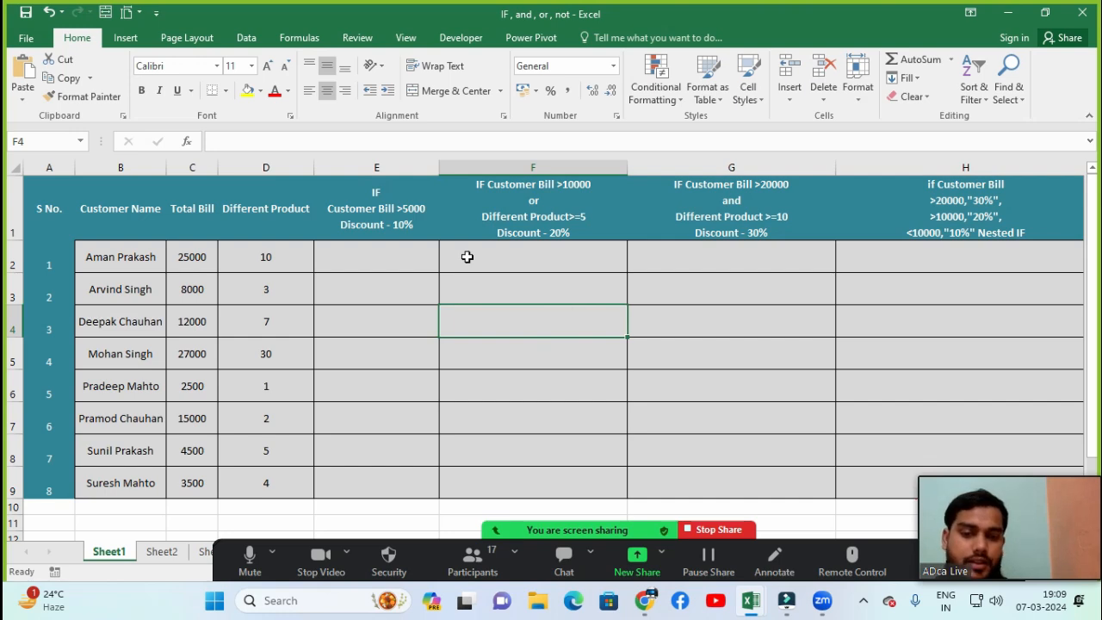
click(556, 215)
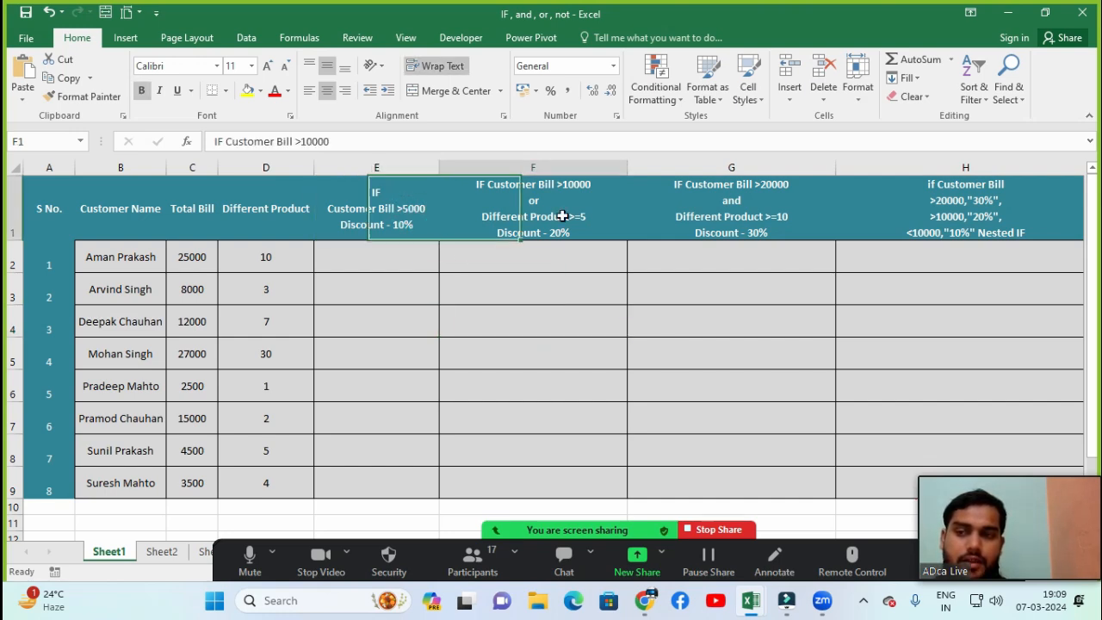
click(788, 207)
click(942, 196)
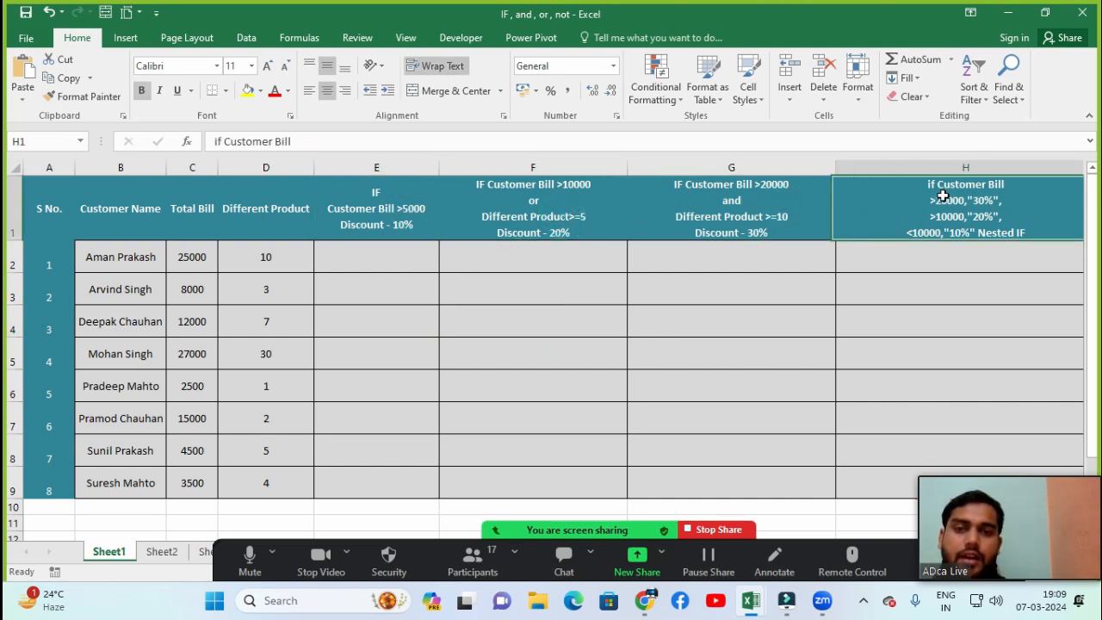
Compare the first customer's total bill in C2 with the 10% discount condition in the column E header.
click(357, 209)
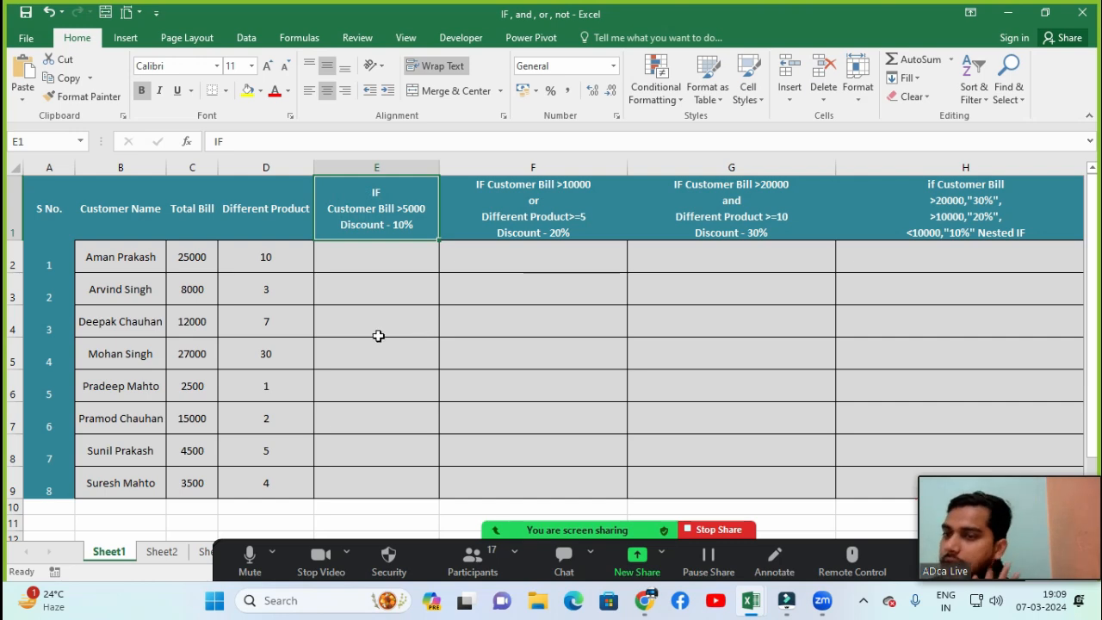
click(394, 268)
click(385, 217)
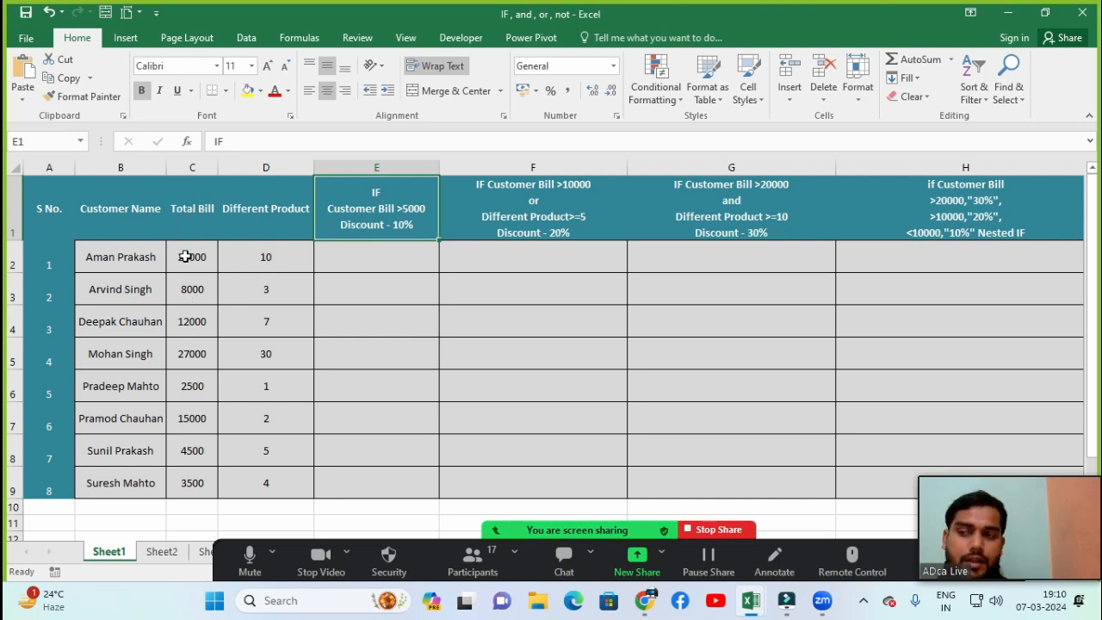
click(108, 260)
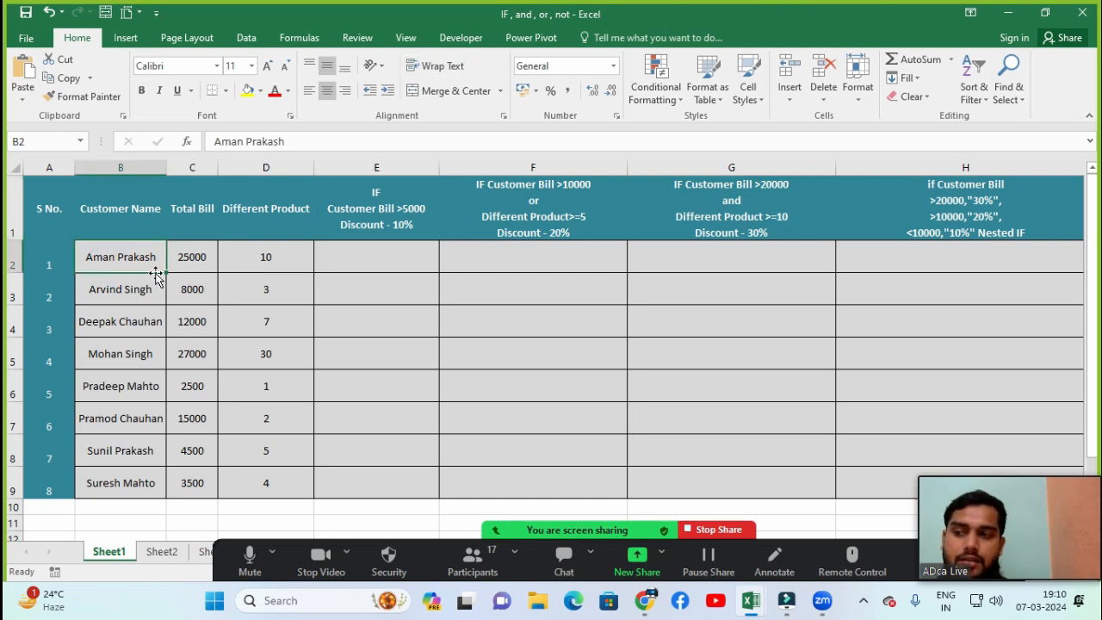
click(203, 261)
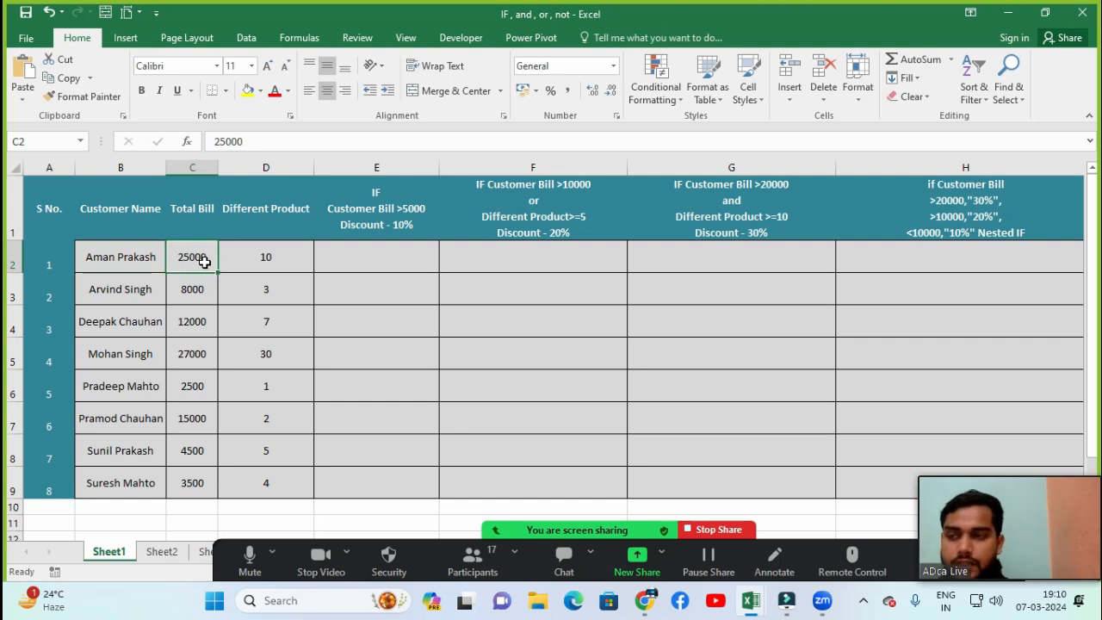
click(330, 215)
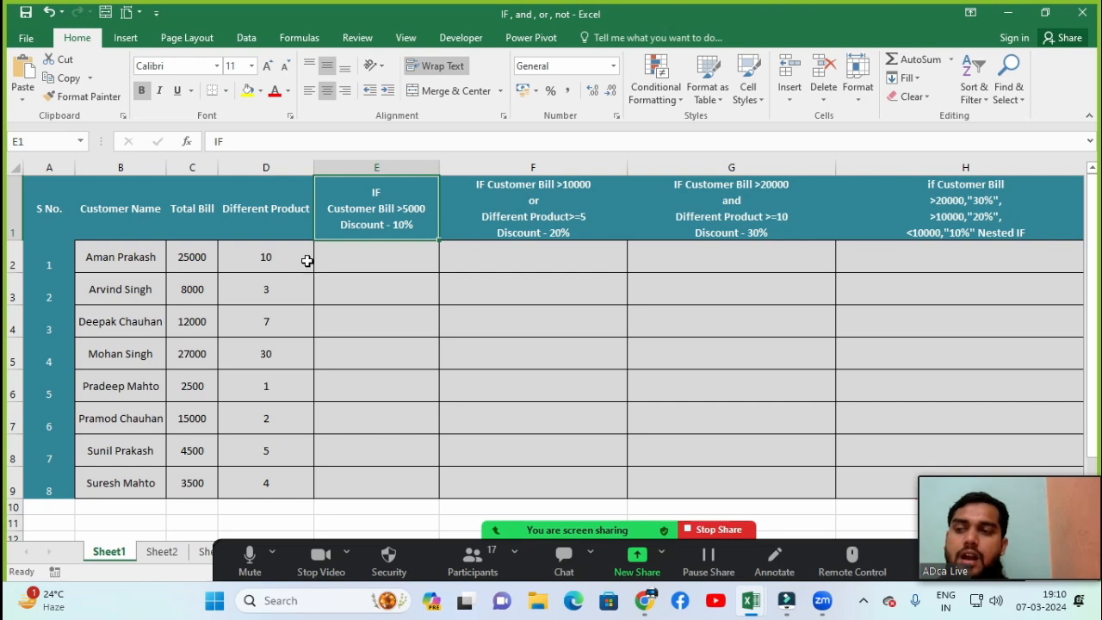
Begin an IF formula in E2 with the logical test C2>5000.
click(370, 259)
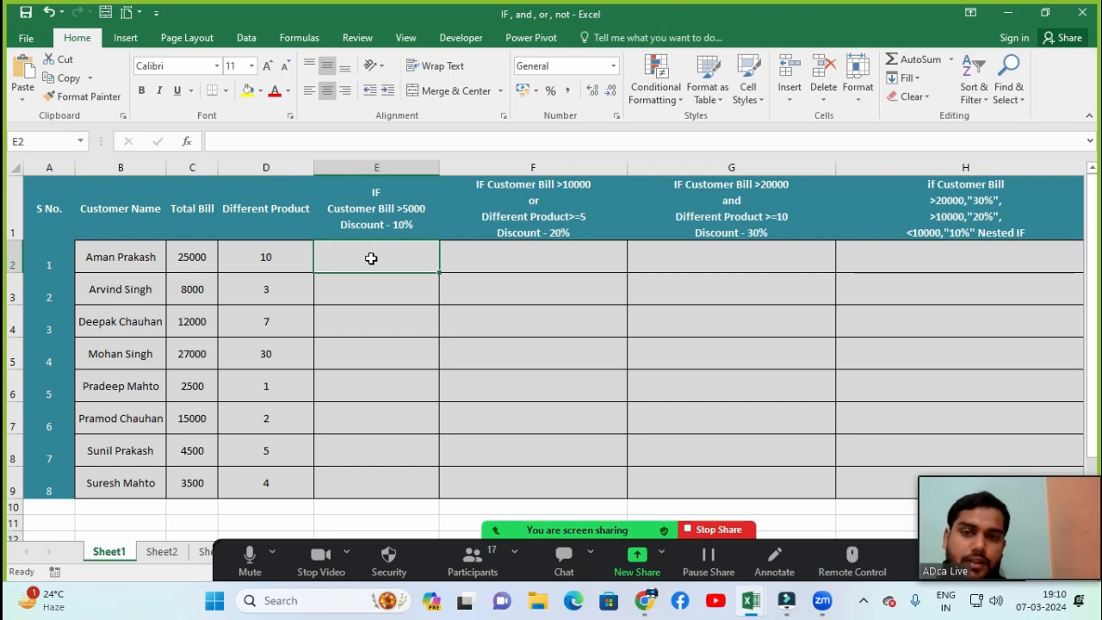
text(=if)
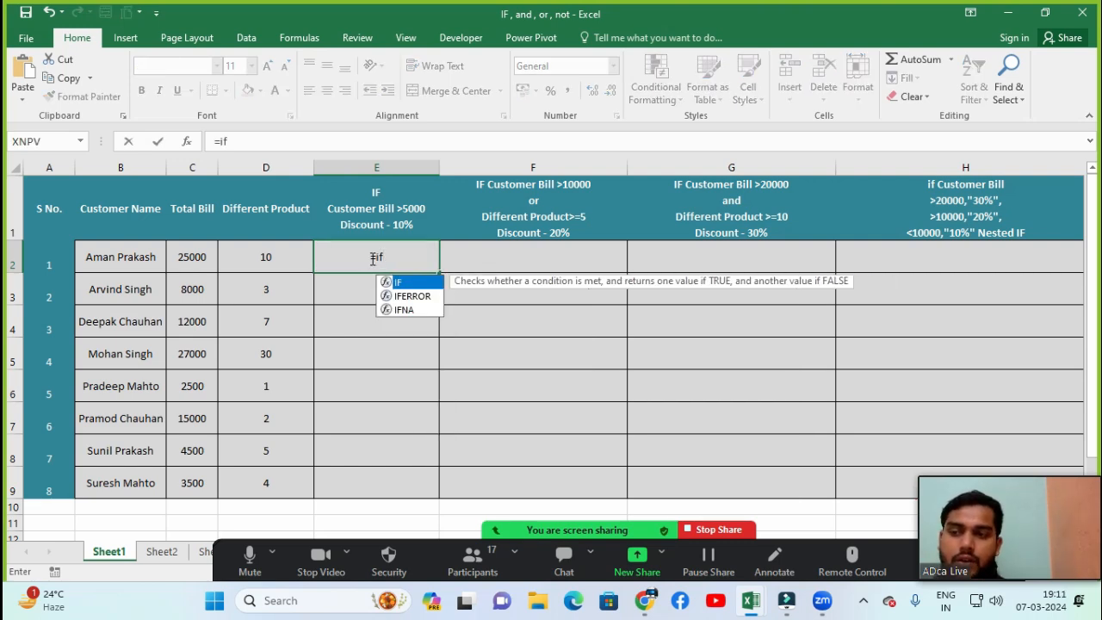
key(Tab)
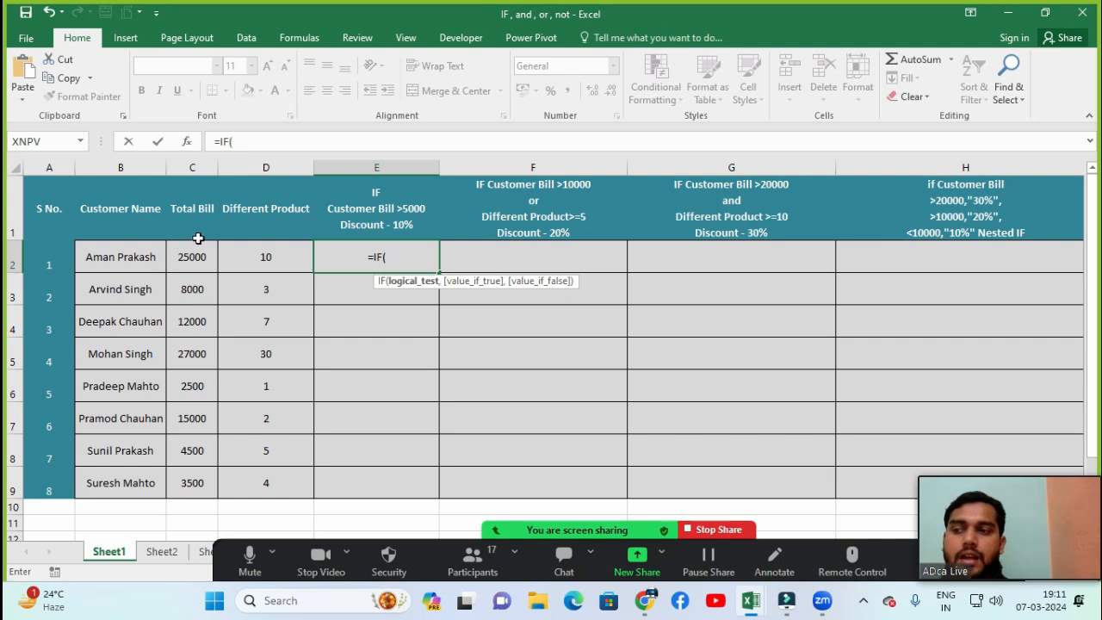
click(185, 263)
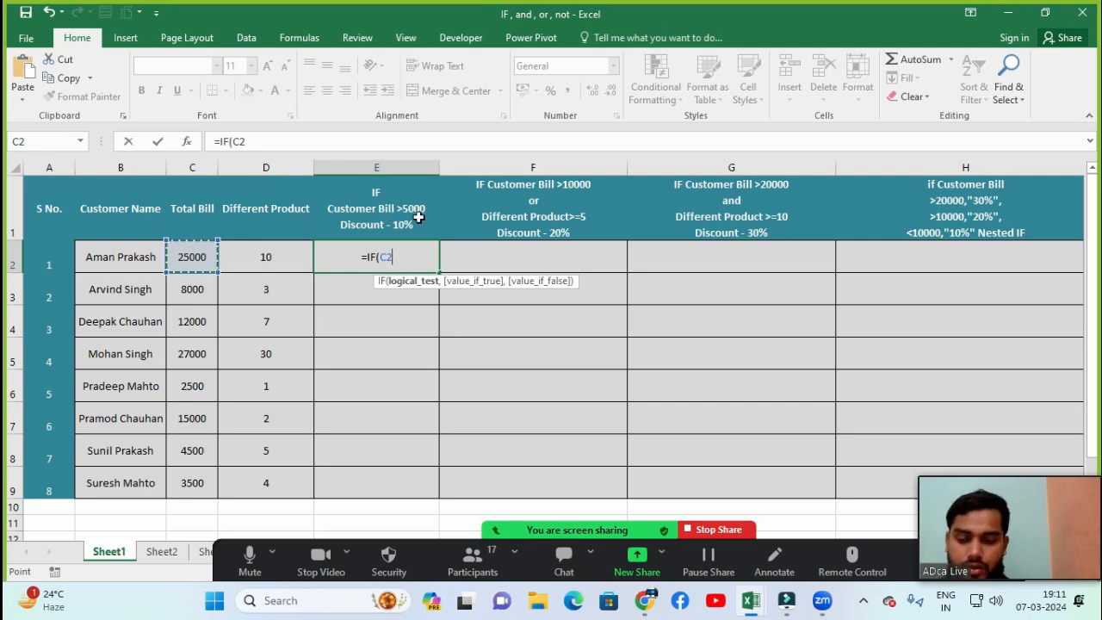
text(>)
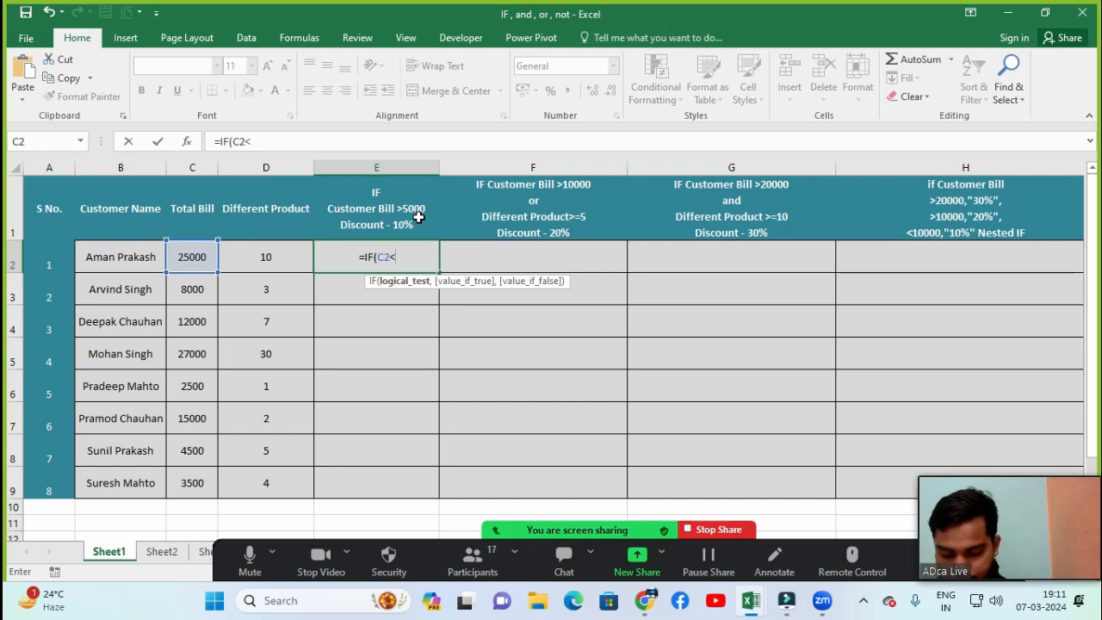
key(BackSpace)
text(>5000)
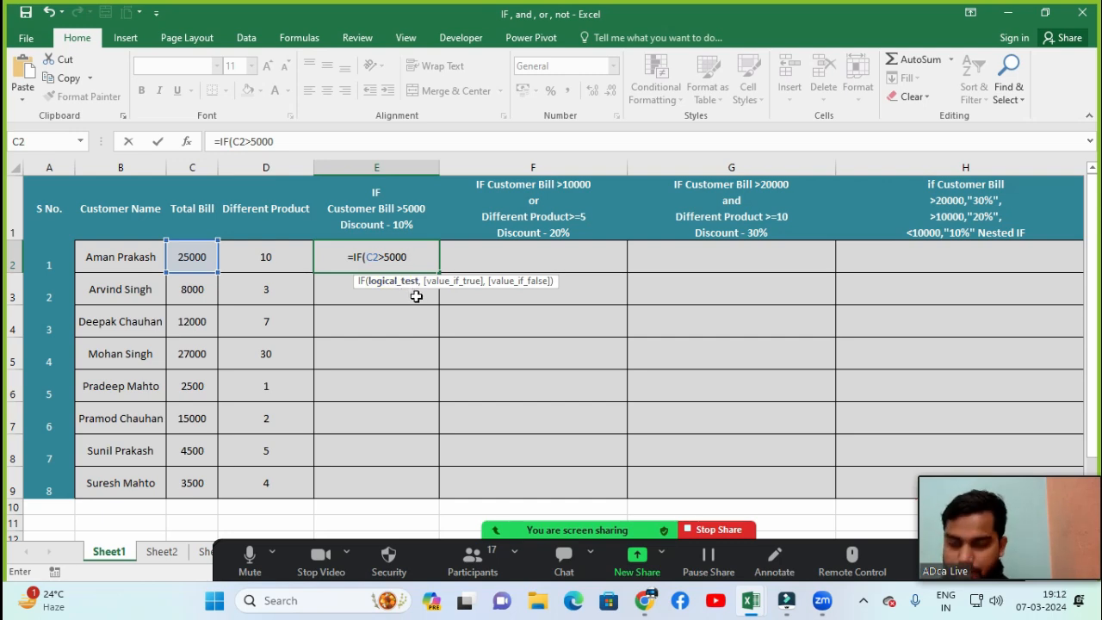
Complete the IF formula in E2 with "10%" as the value if true and "0" as the value if false.
text(,)
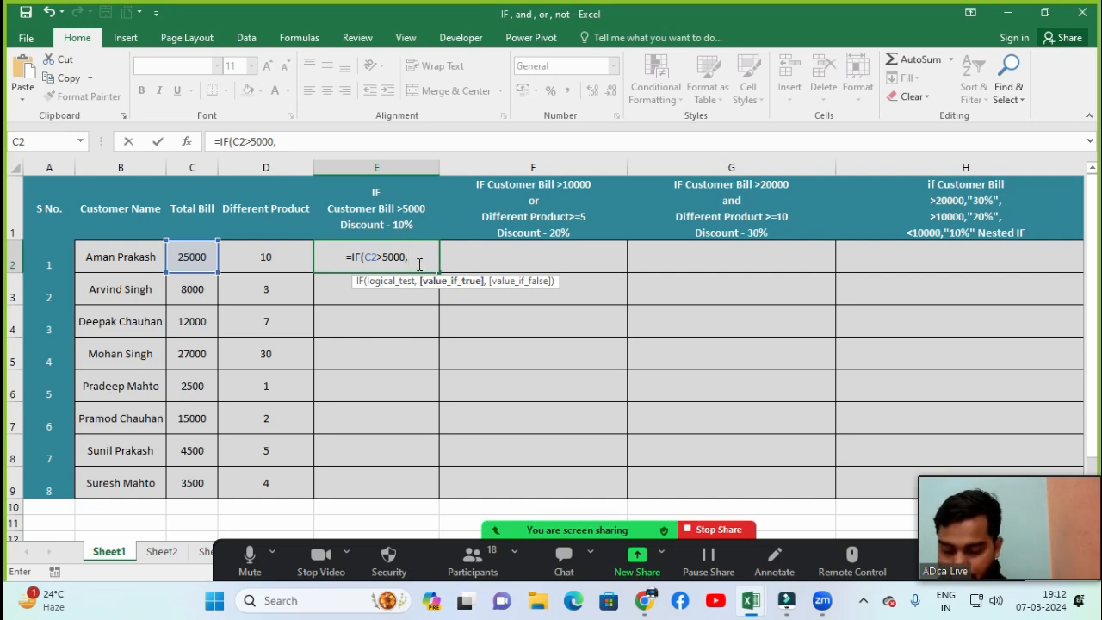
text("10)
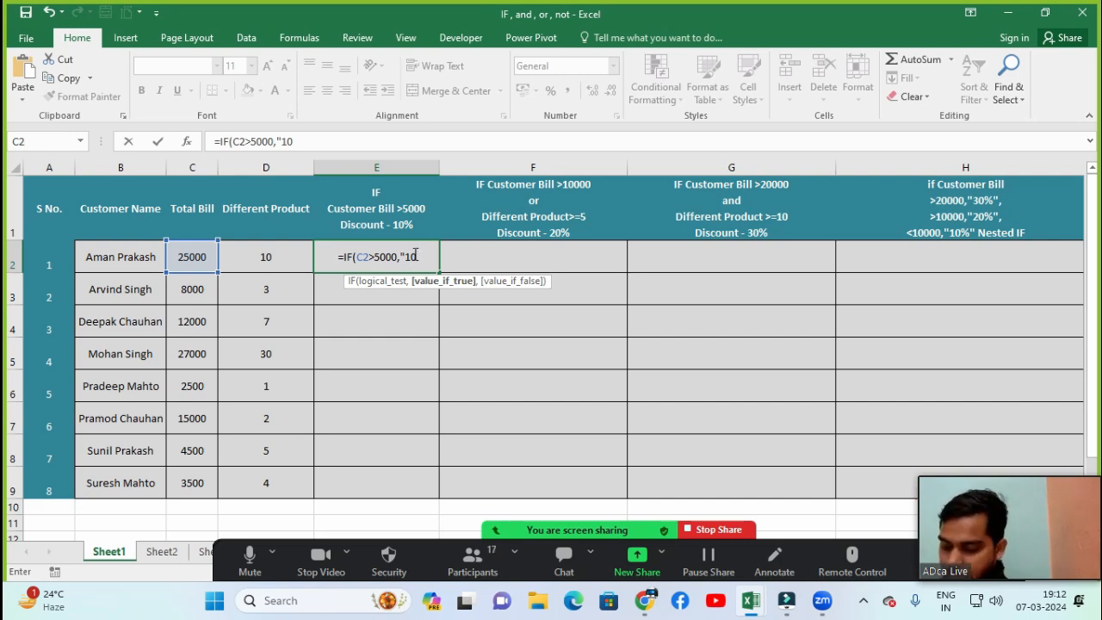
text(%)
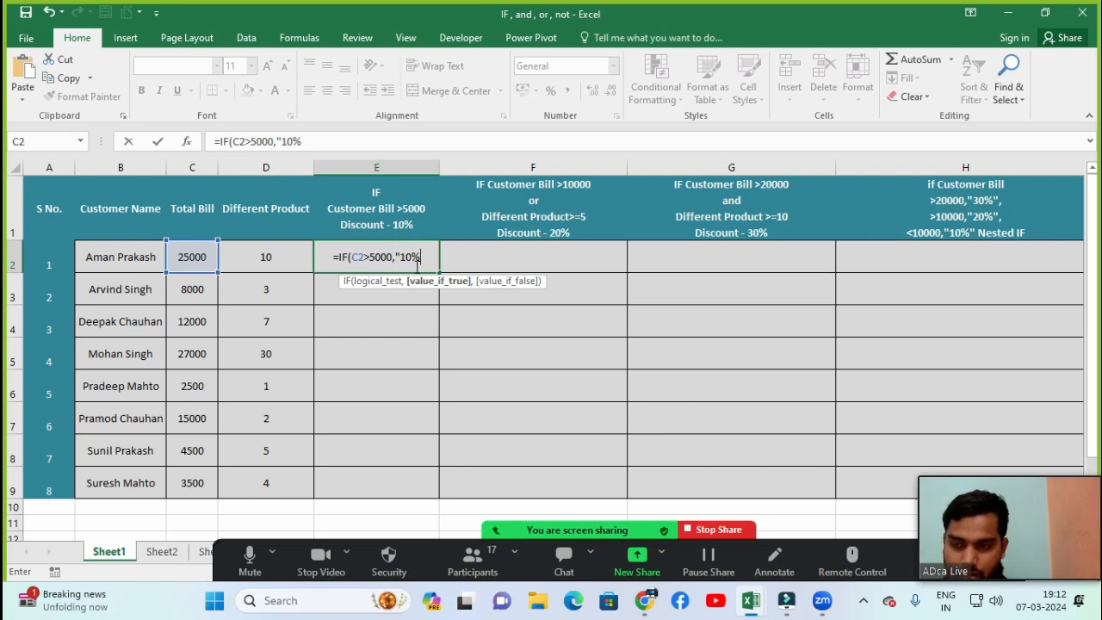
text(")
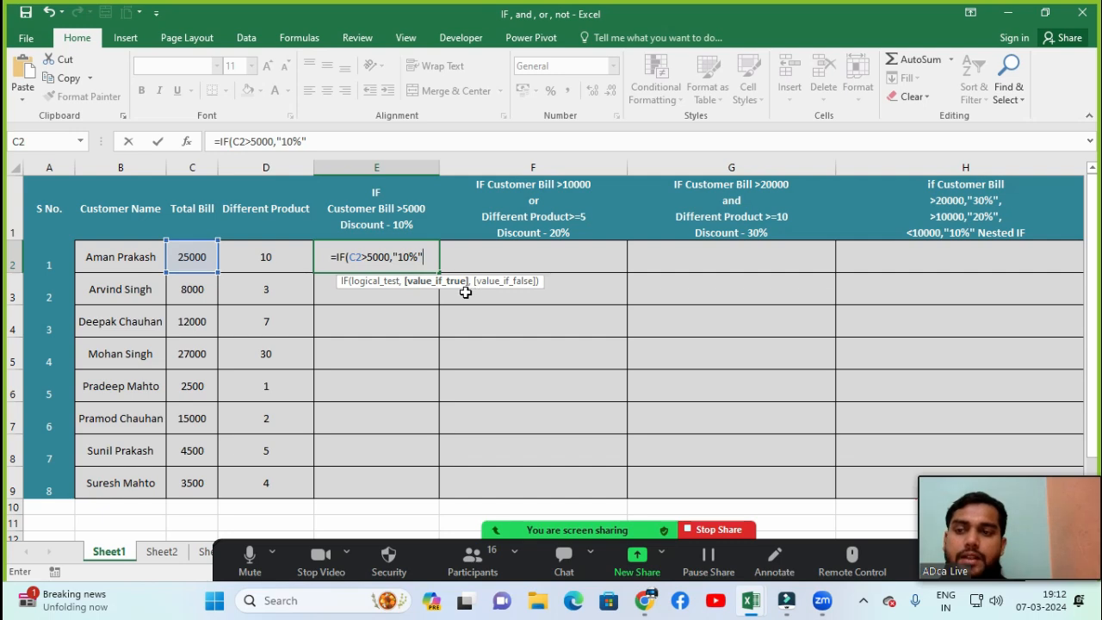
text(,)
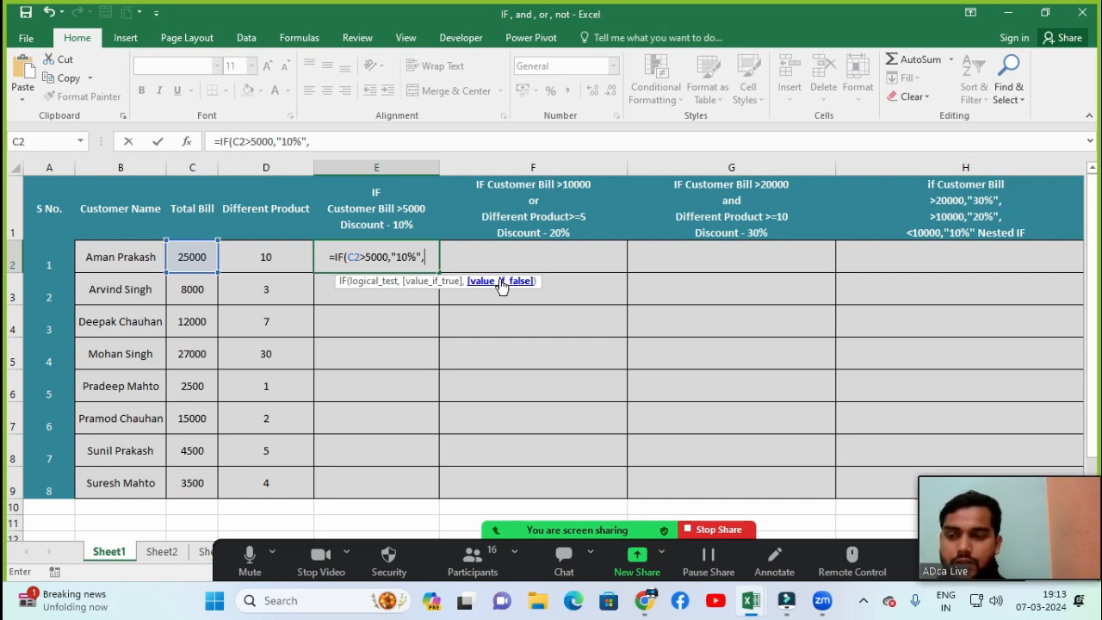
text(")
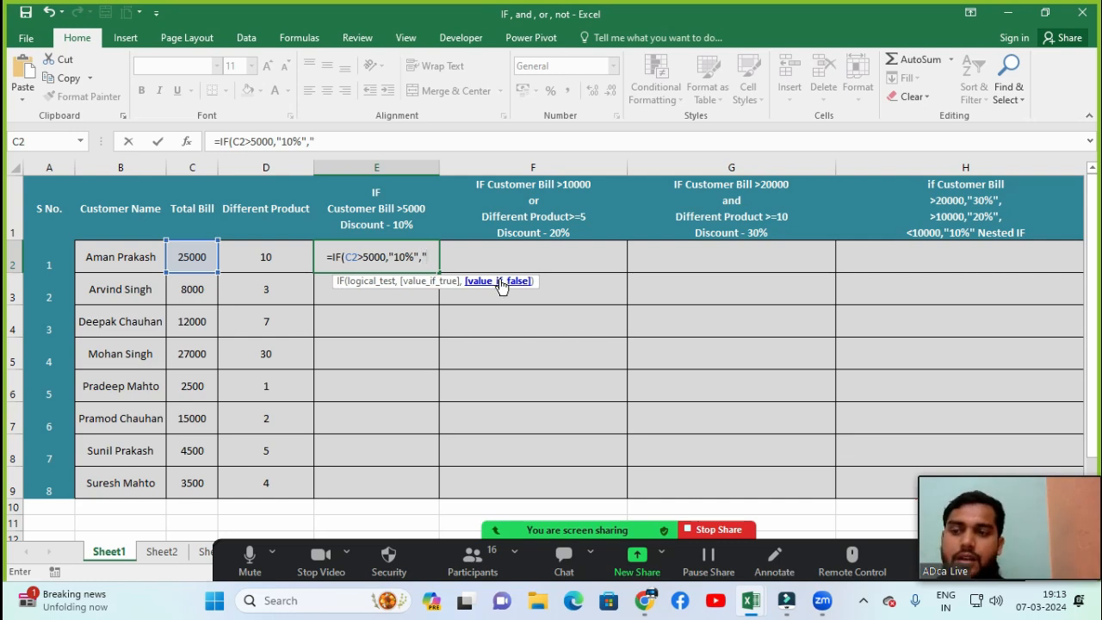
text(0"))
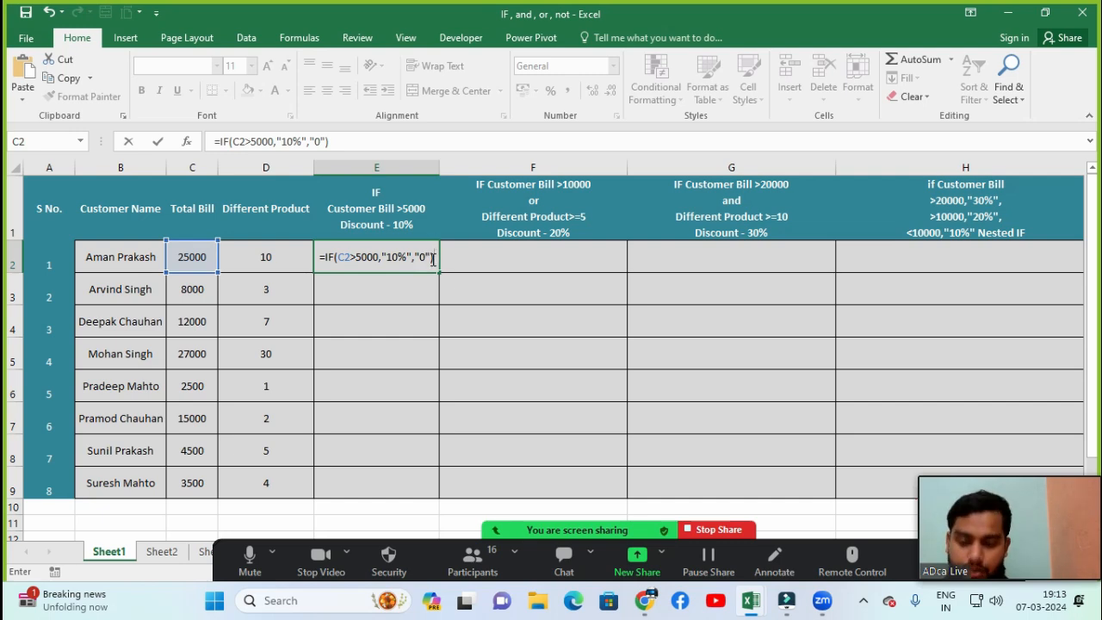
key(Return)
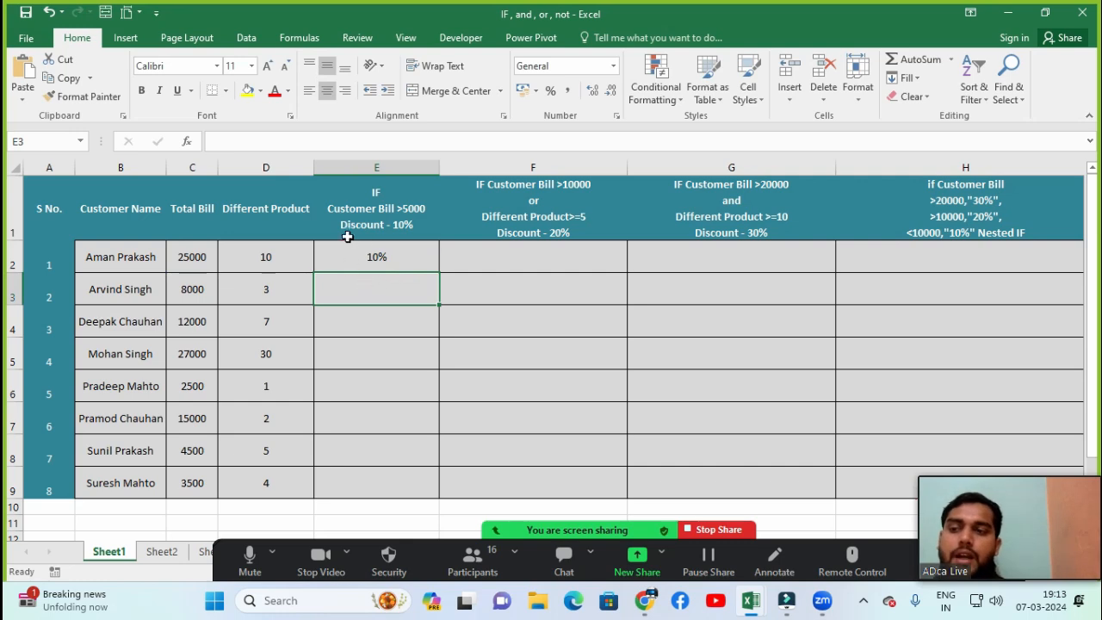
Review the IF formula in E2 against the total bill in C2 without changing it.
click(367, 265)
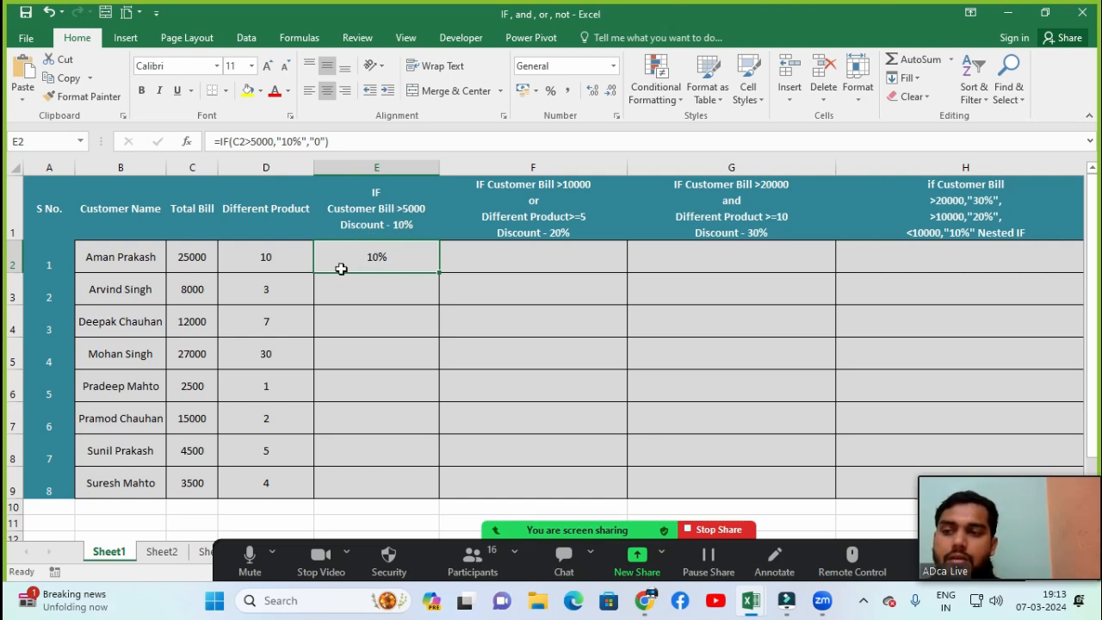
click(198, 255)
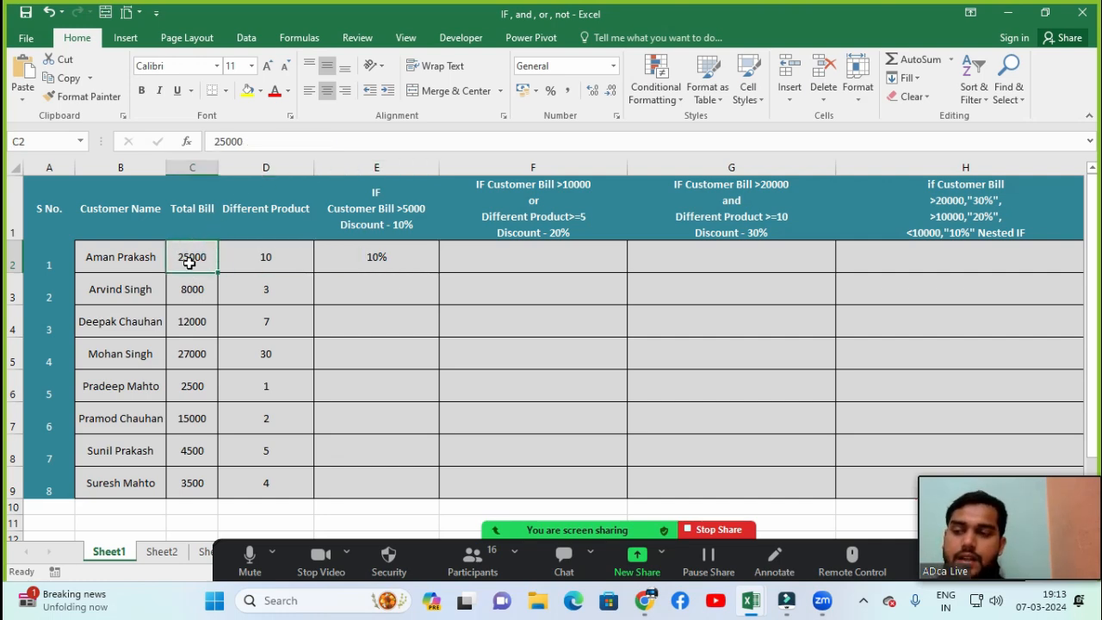
click(345, 253)
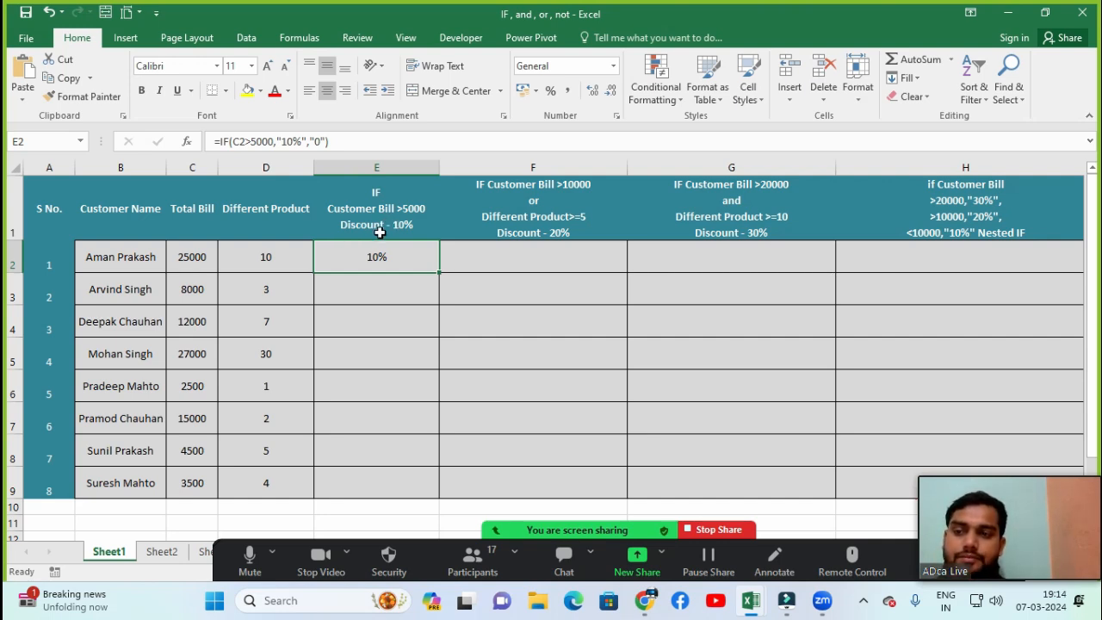
click(190, 263)
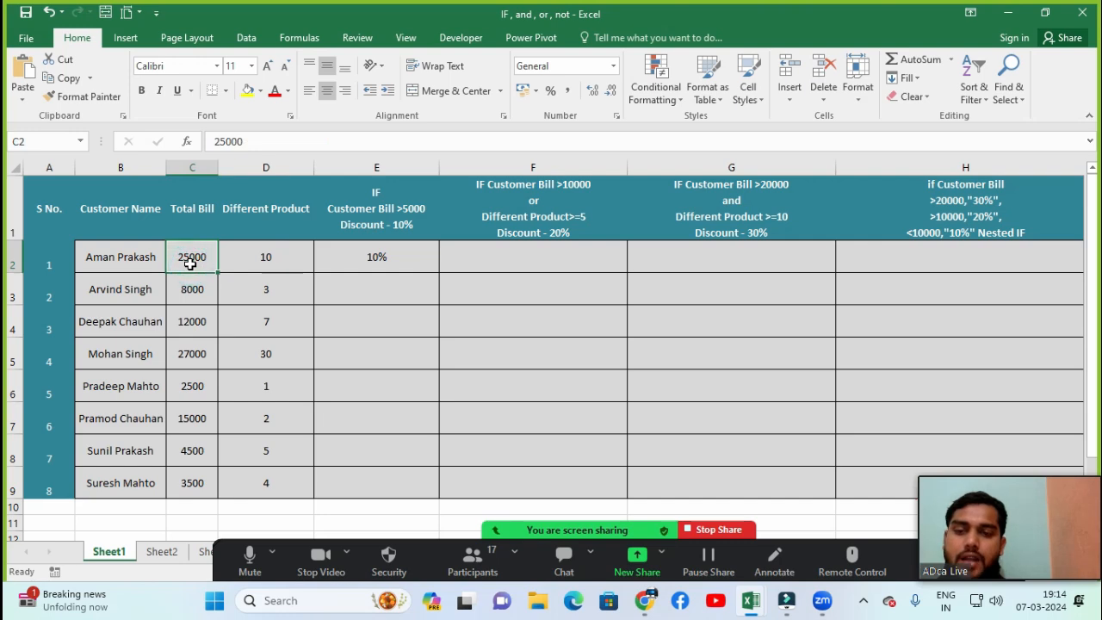
double_click(350, 258)
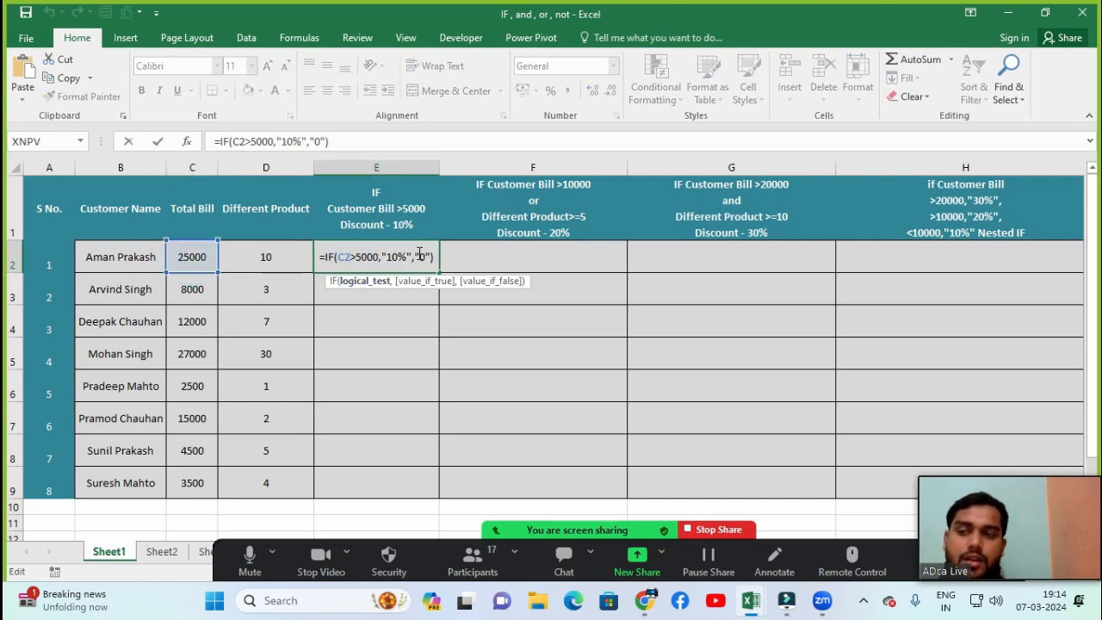
key(Escape)
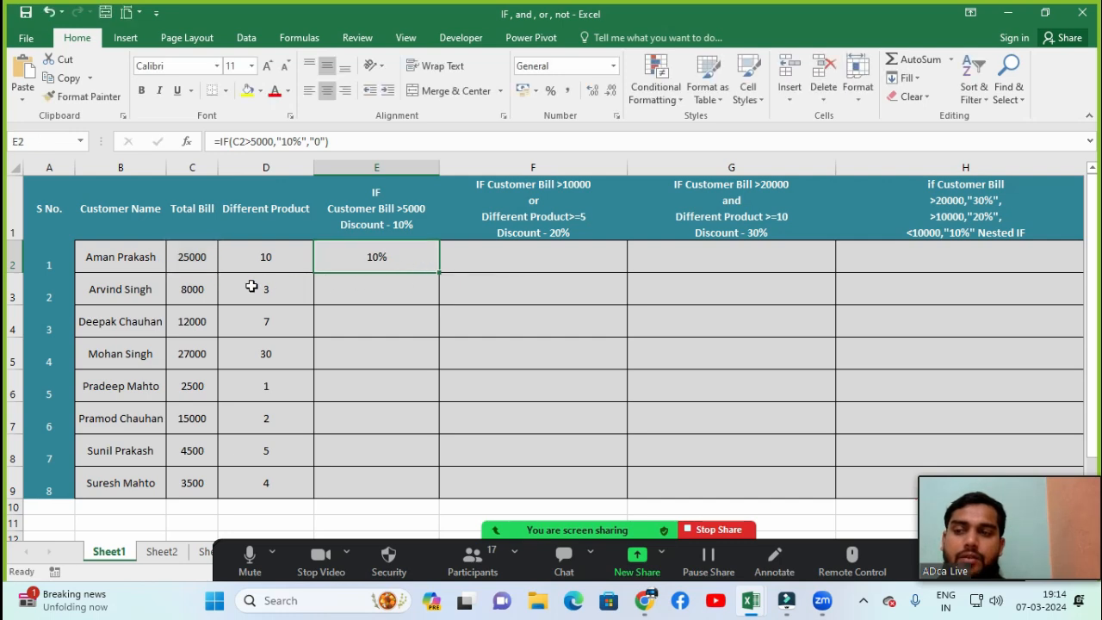
Set the first customer's total bill in C2 to 4500 and check how the IF formula in E2 responds.
click(192, 267)
text(4500)
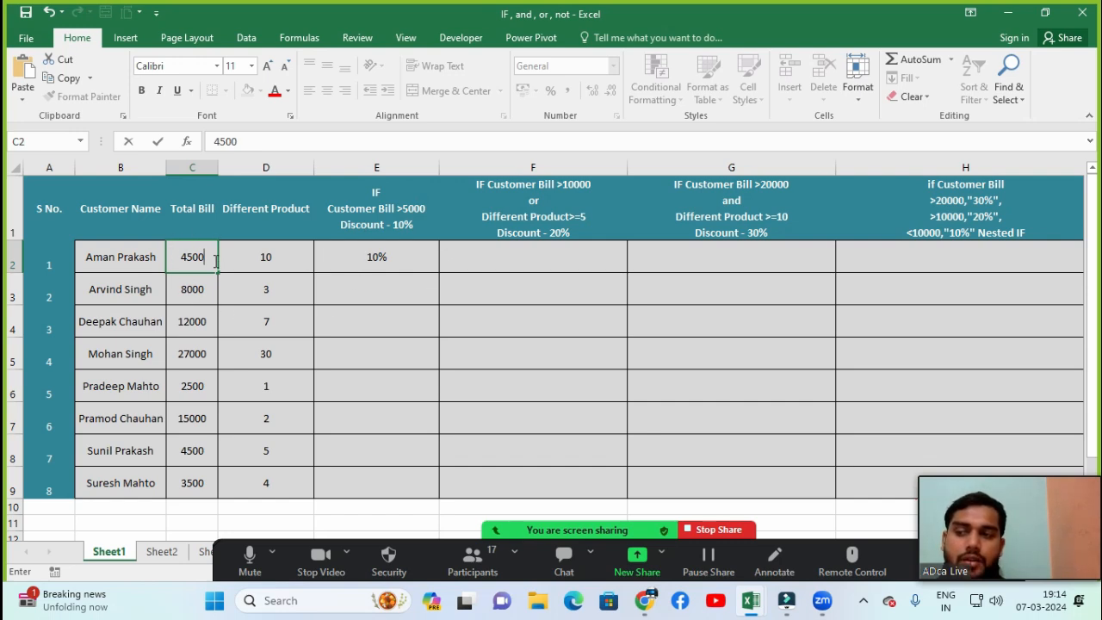
key(Return)
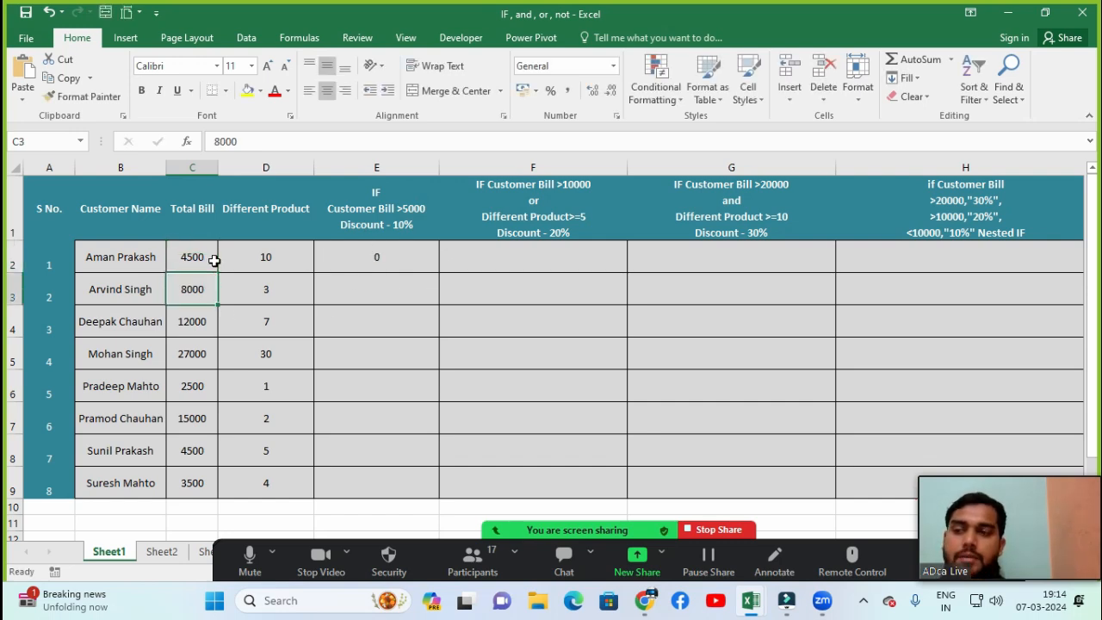
click(422, 253)
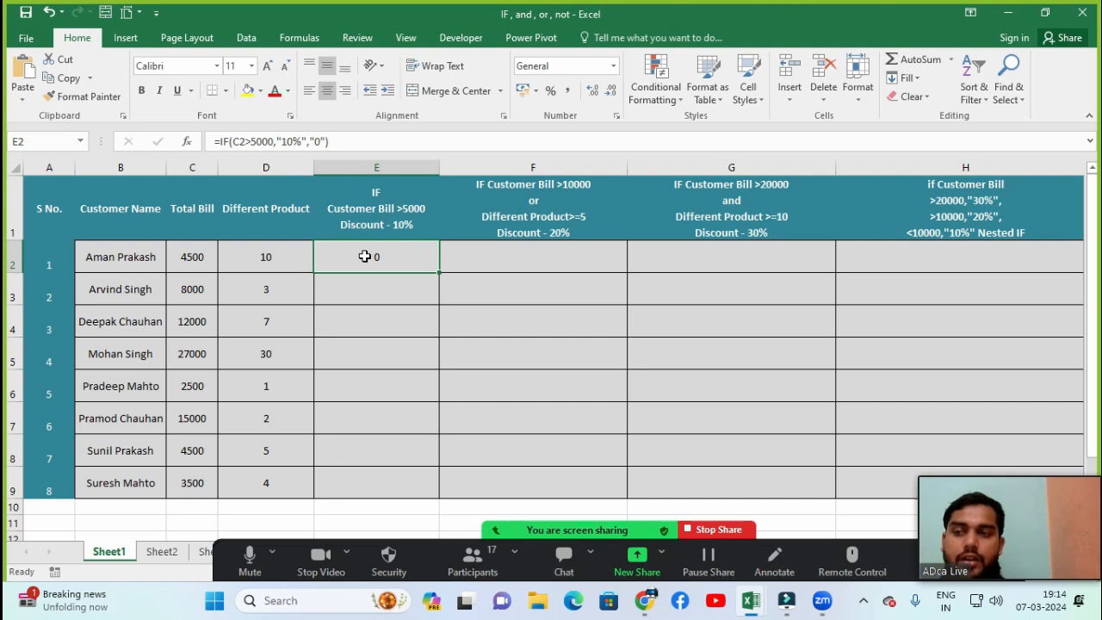
Set the first customer's total bill in C2 to 25000 and recheck the IF formula in E2.
double_click(199, 260)
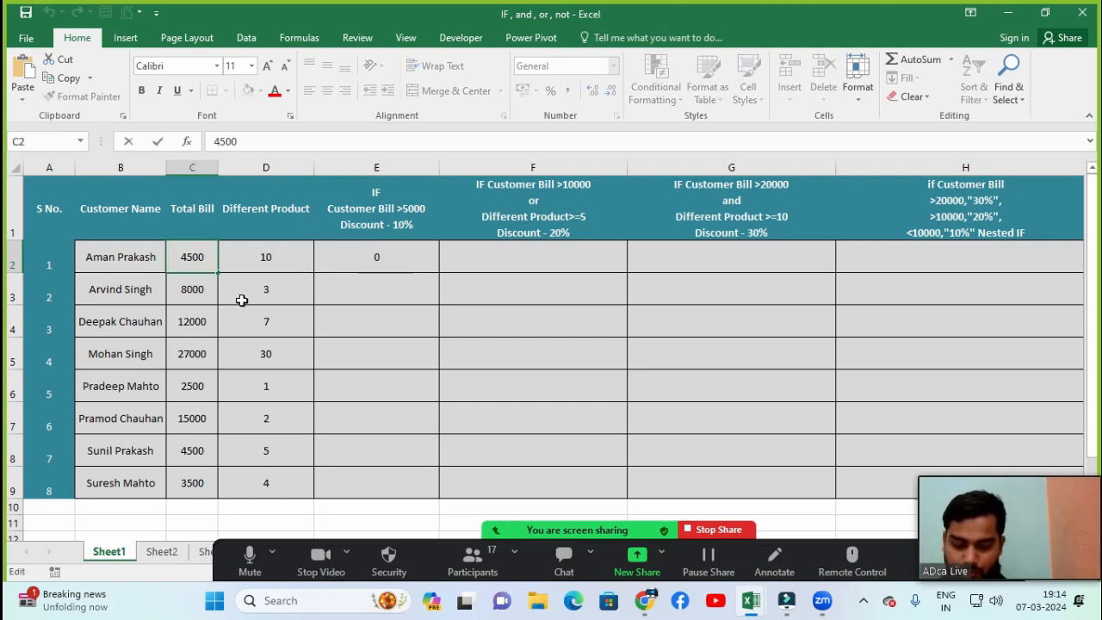
key(BackSpace)
key(BackSpace)
key(BackSpace)
key(BackSpace)
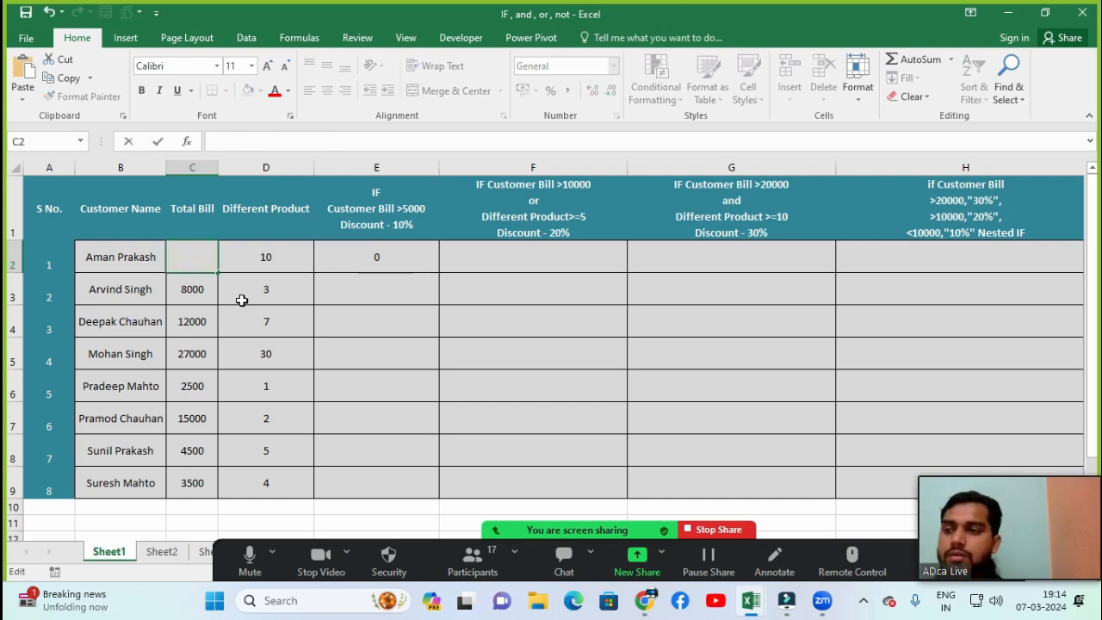
text(25000)
key(Return)
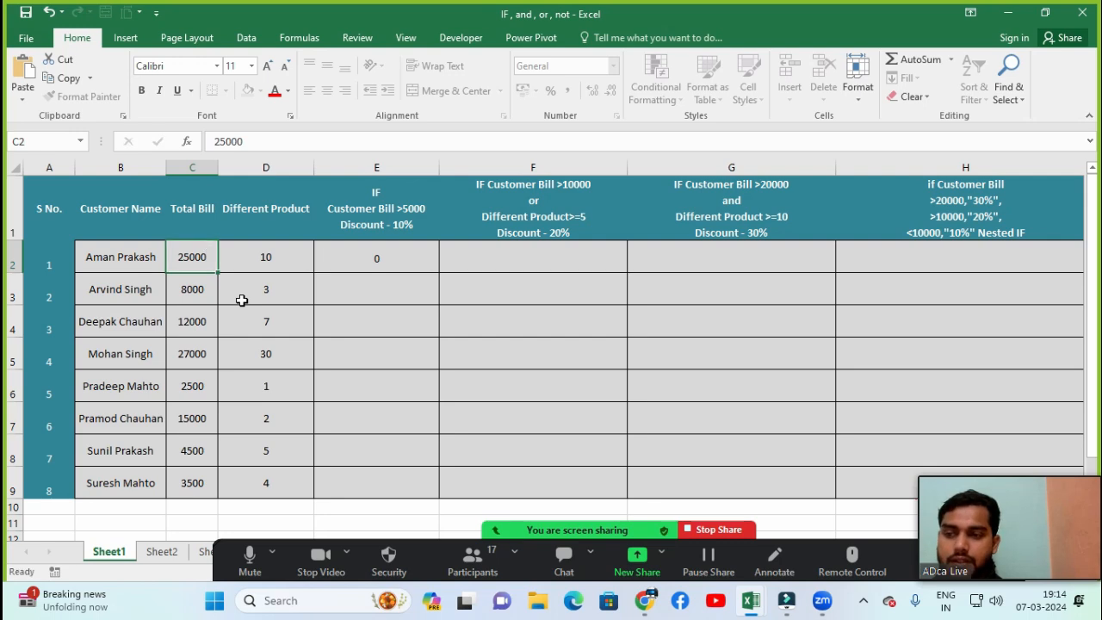
click(360, 265)
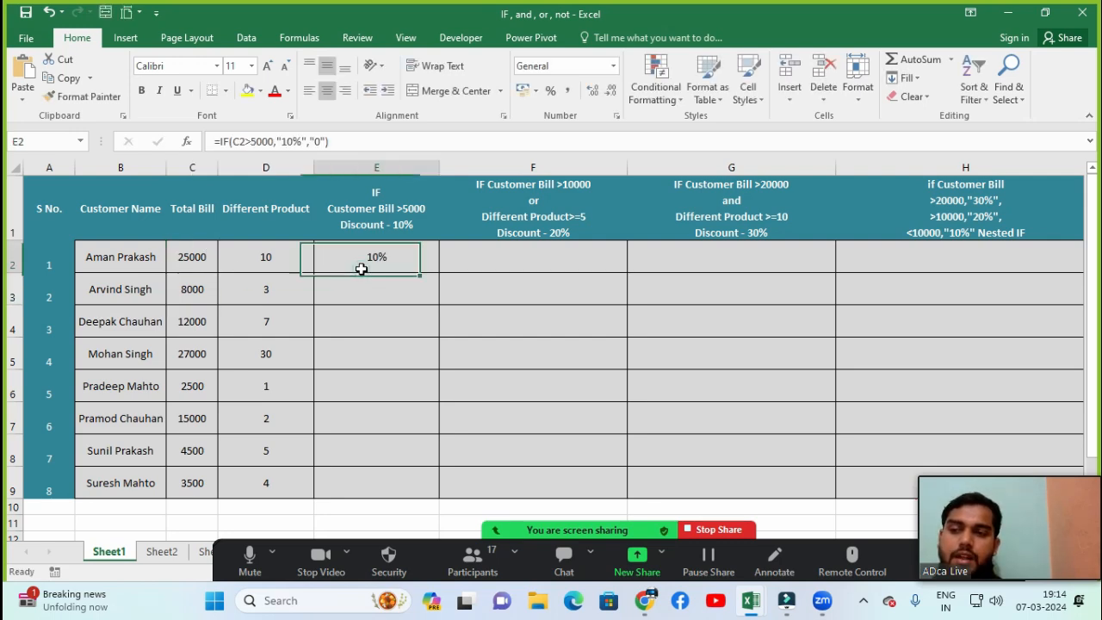
Compare the 10% discount condition in the column E header with the 20% condition in the column F header.
click(497, 268)
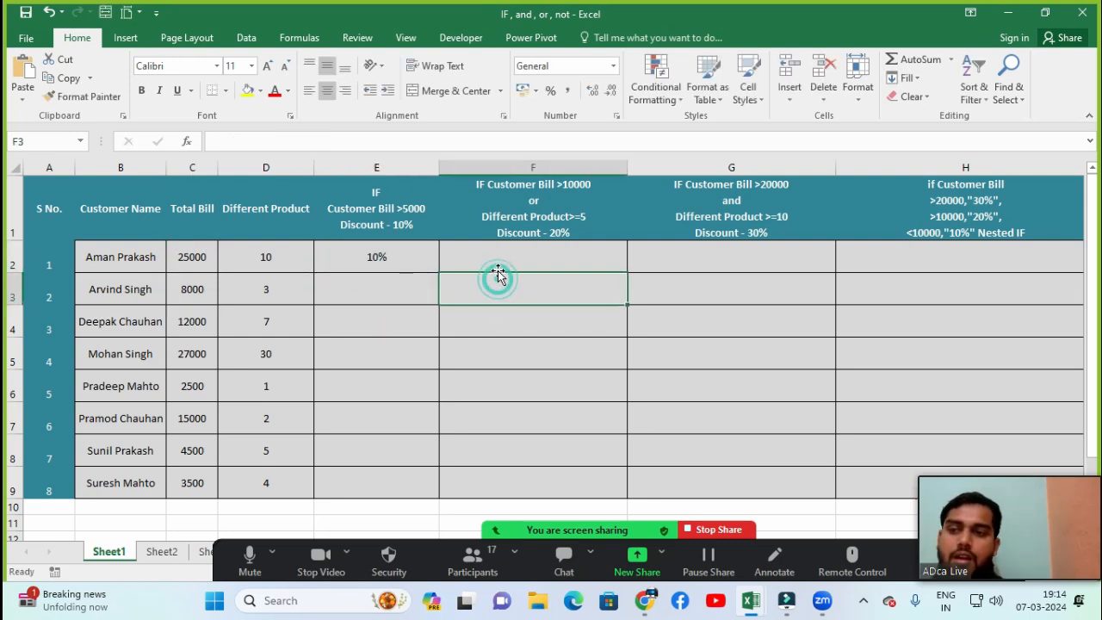
click(394, 207)
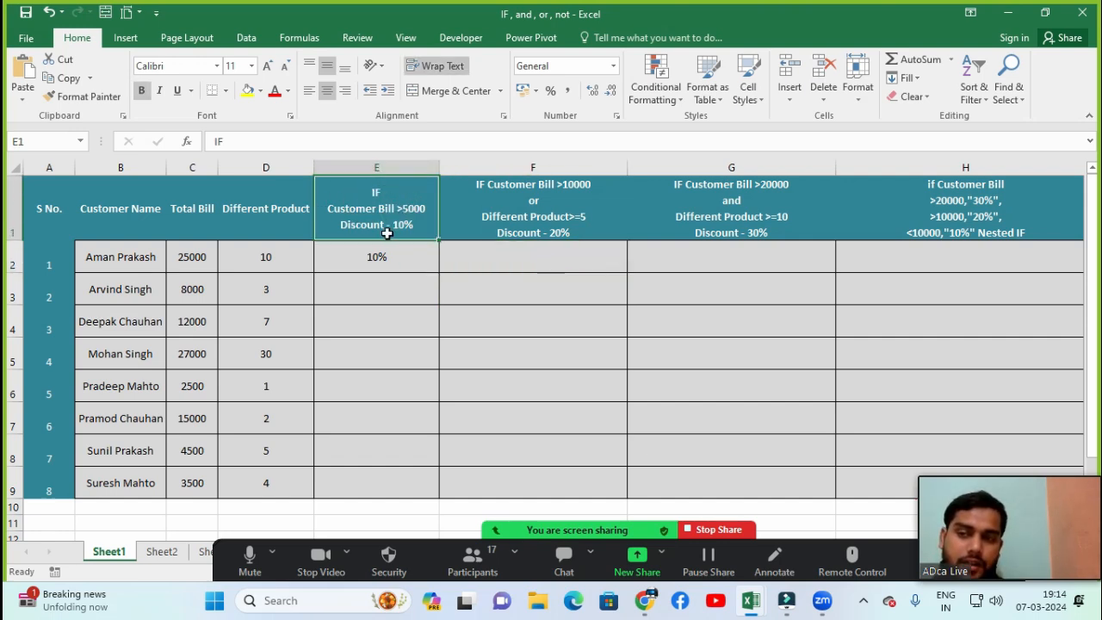
click(476, 263)
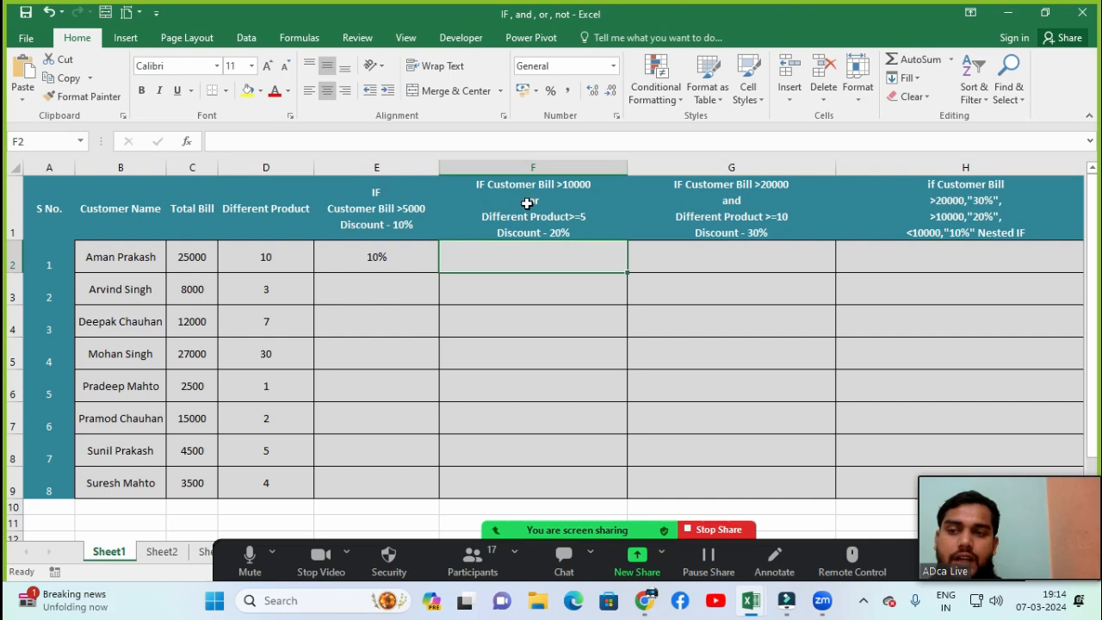
click(461, 197)
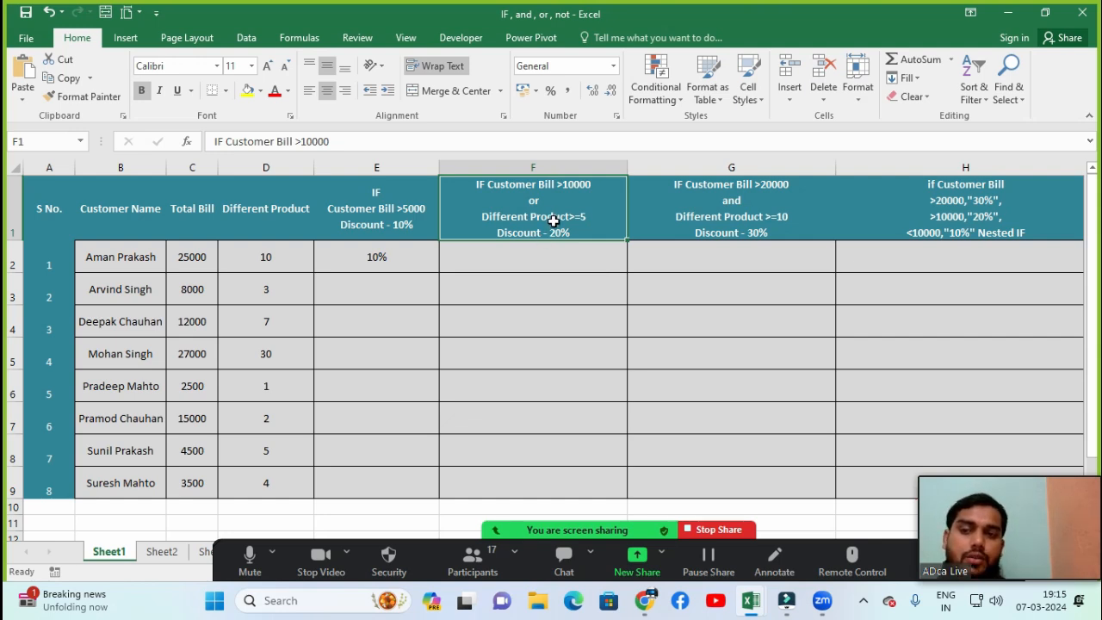
key(alt+u)
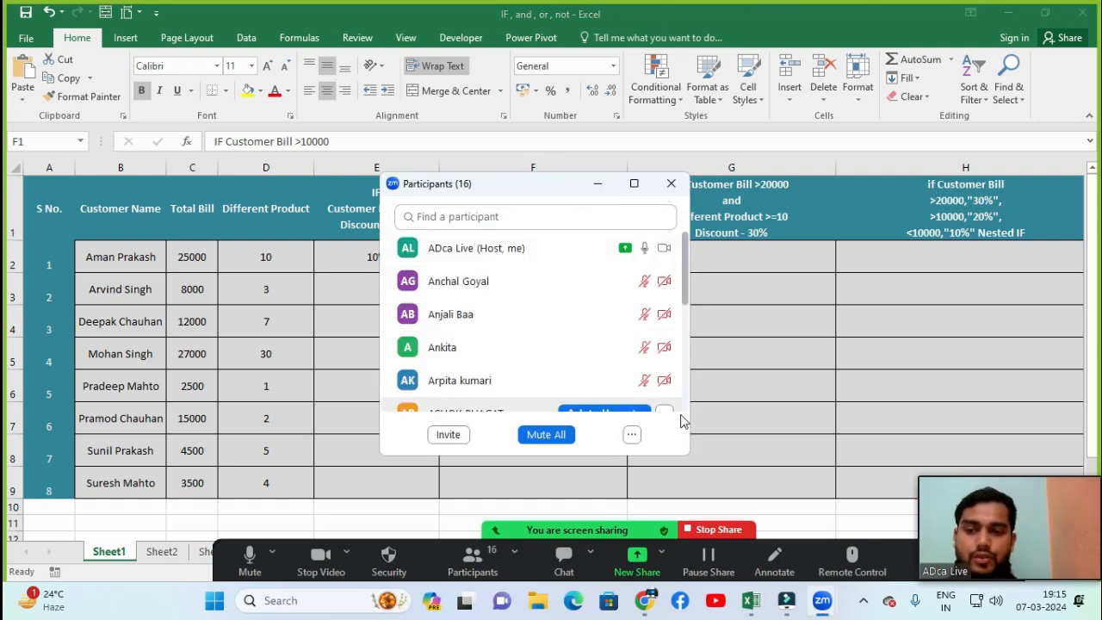
click(638, 432)
click(662, 430)
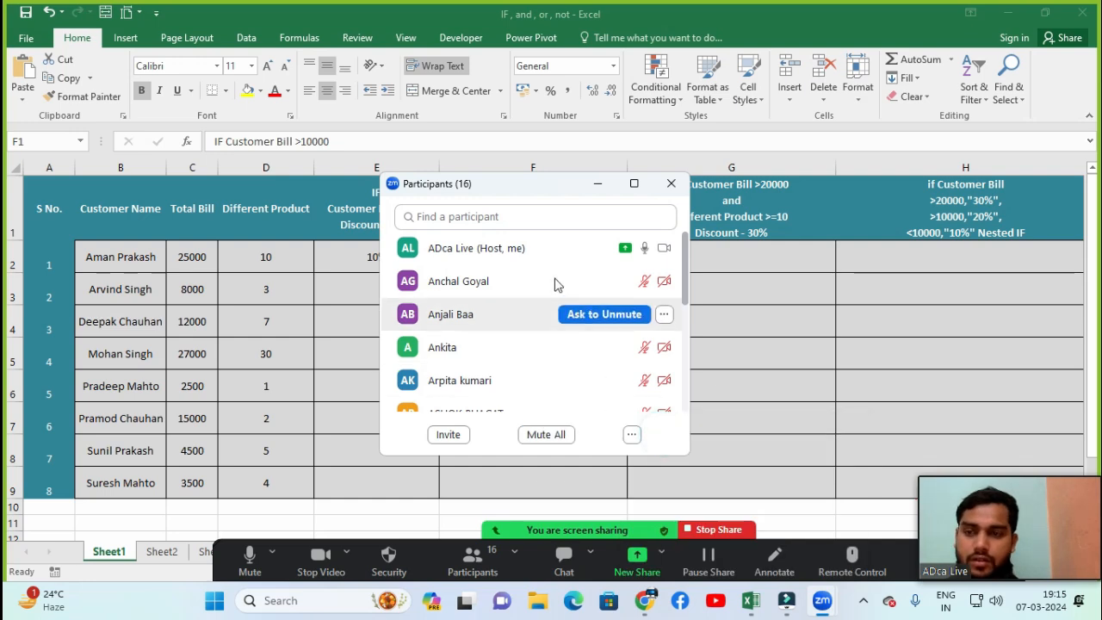
click(604, 184)
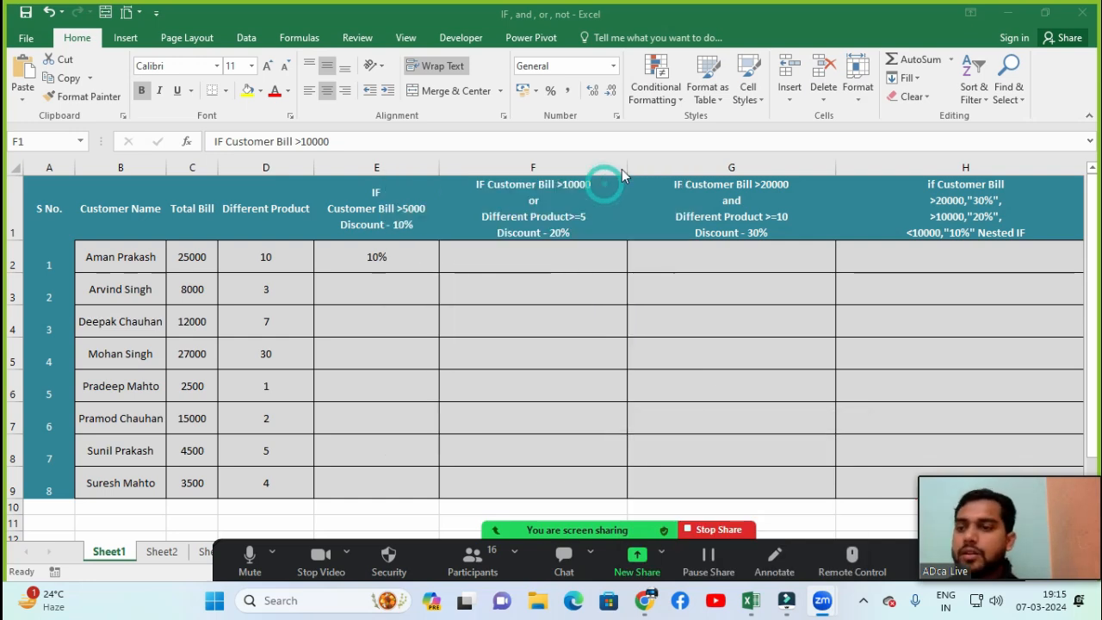
Examine the 20% discount condition in the column F header against the Different Product values in column D.
click(386, 254)
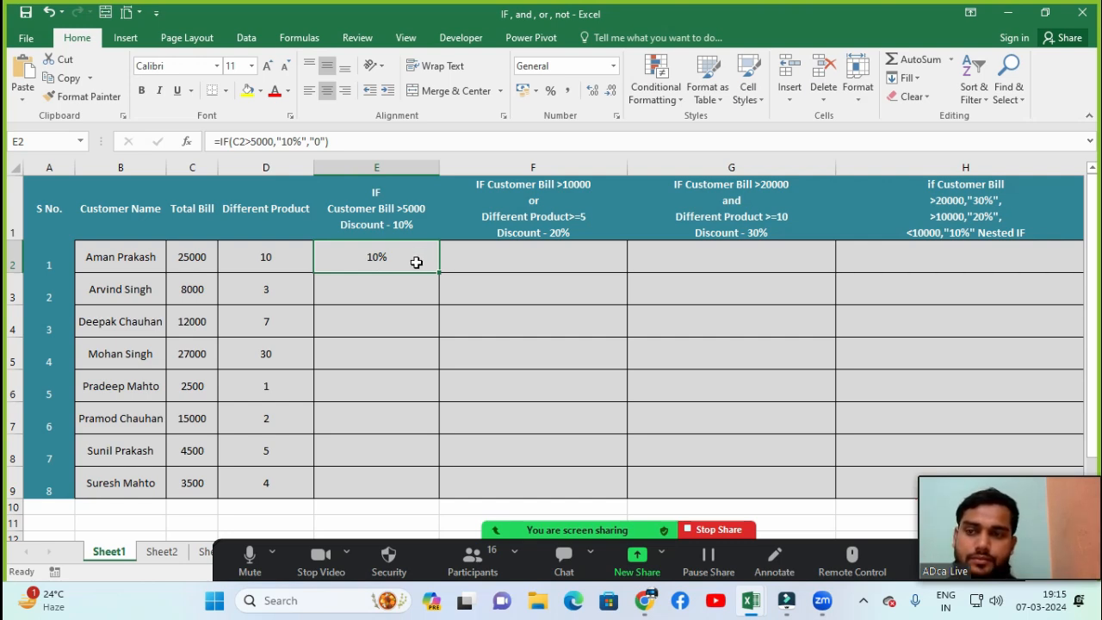
click(500, 199)
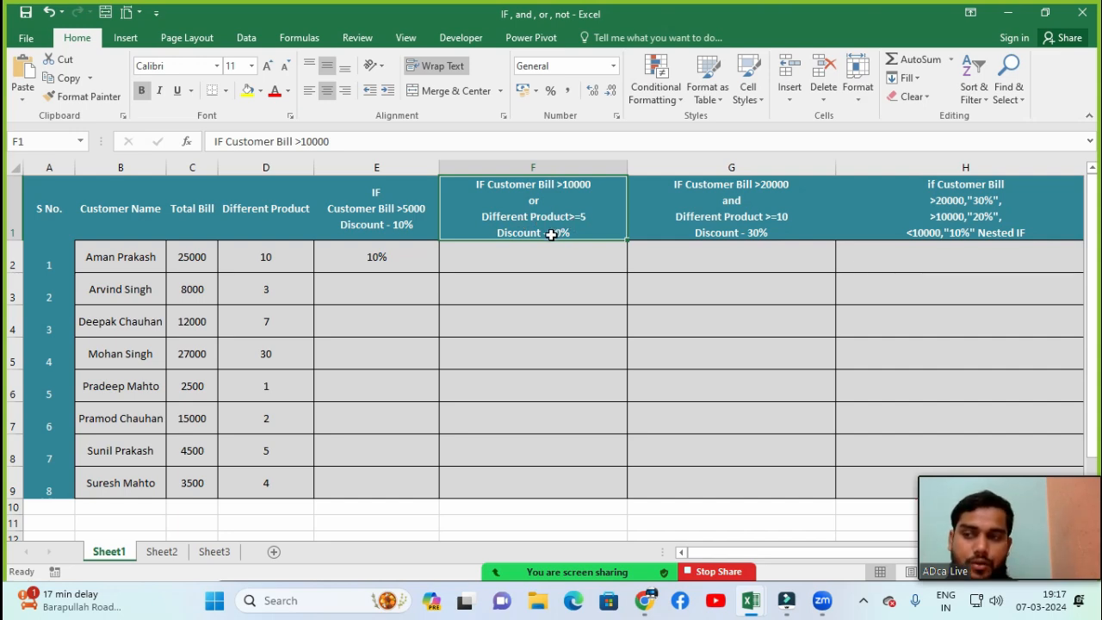
drag(251, 226, 258, 455)
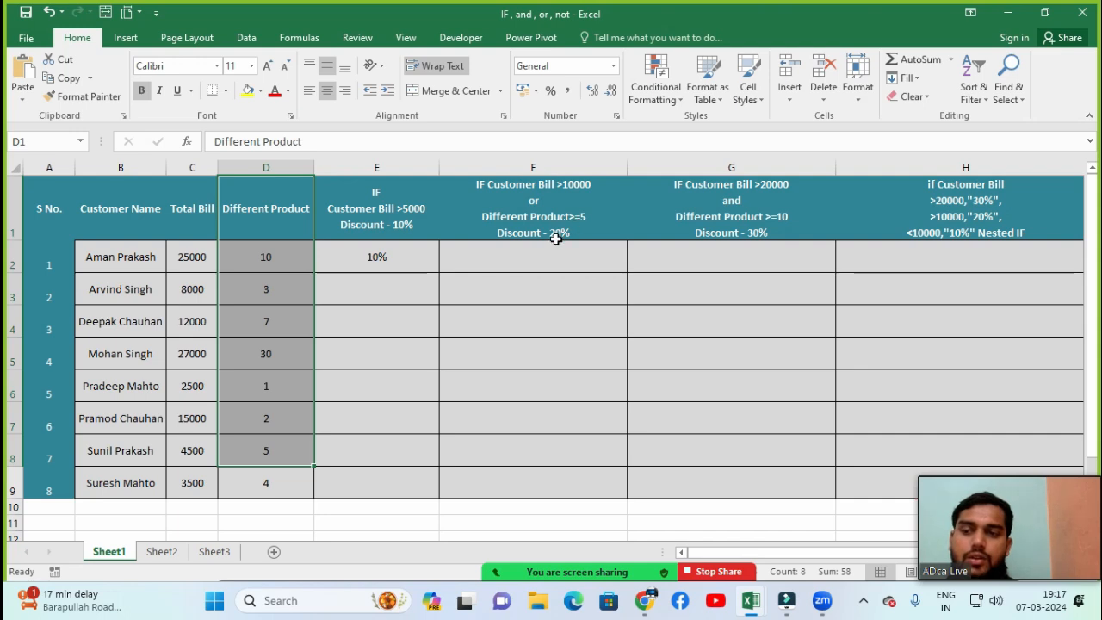
click(555, 232)
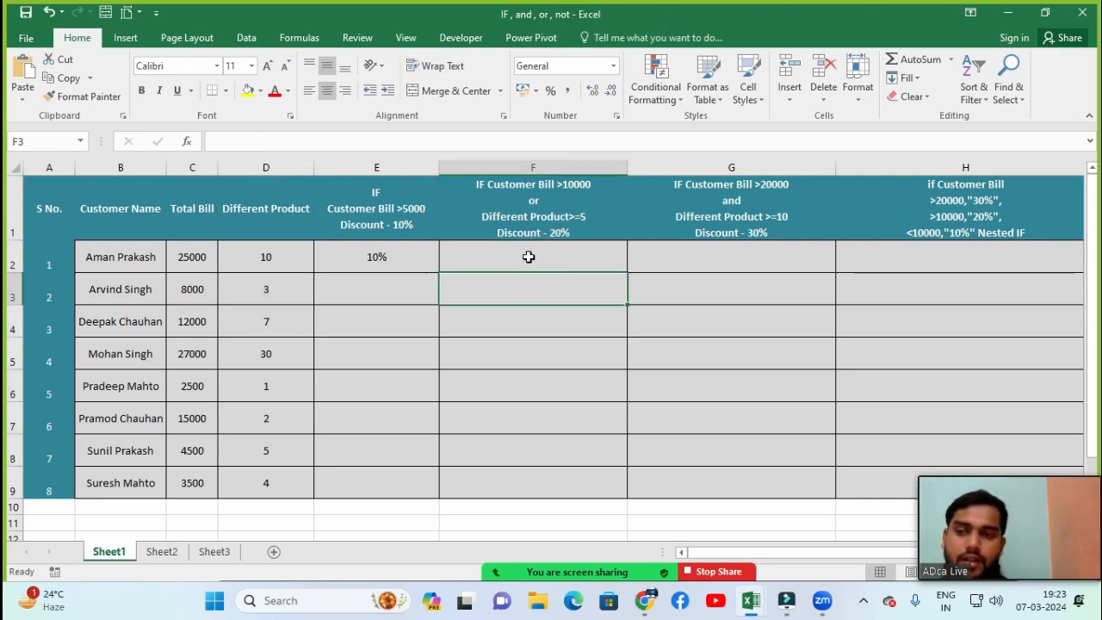
Begin an IF formula in F2 with a nested OR test whose first condition is C2>10000.
click(523, 257)
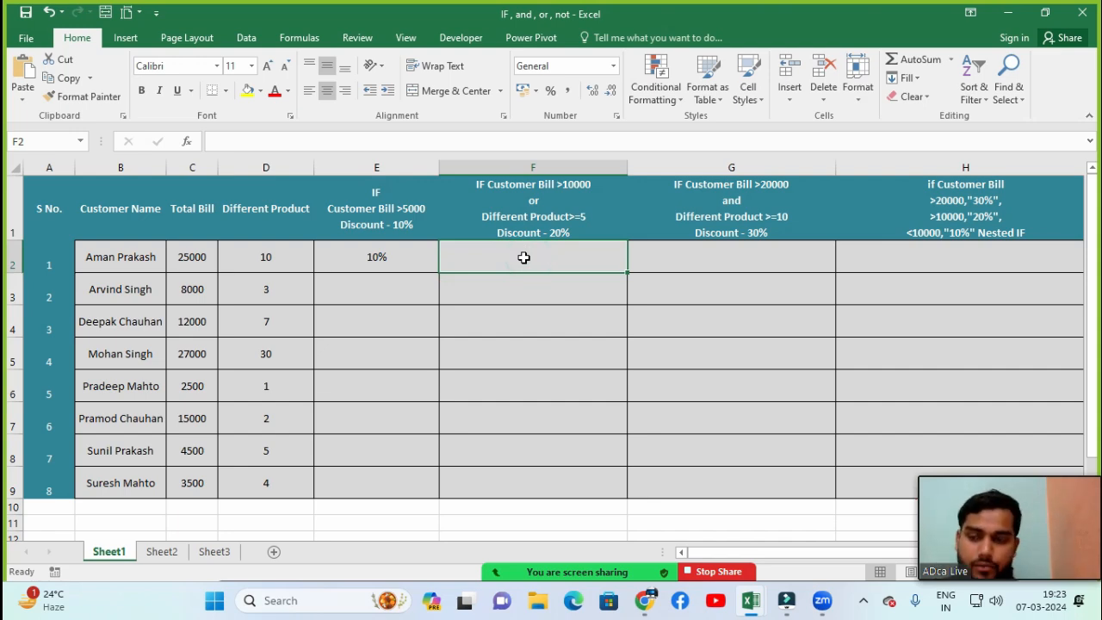
text(=if)
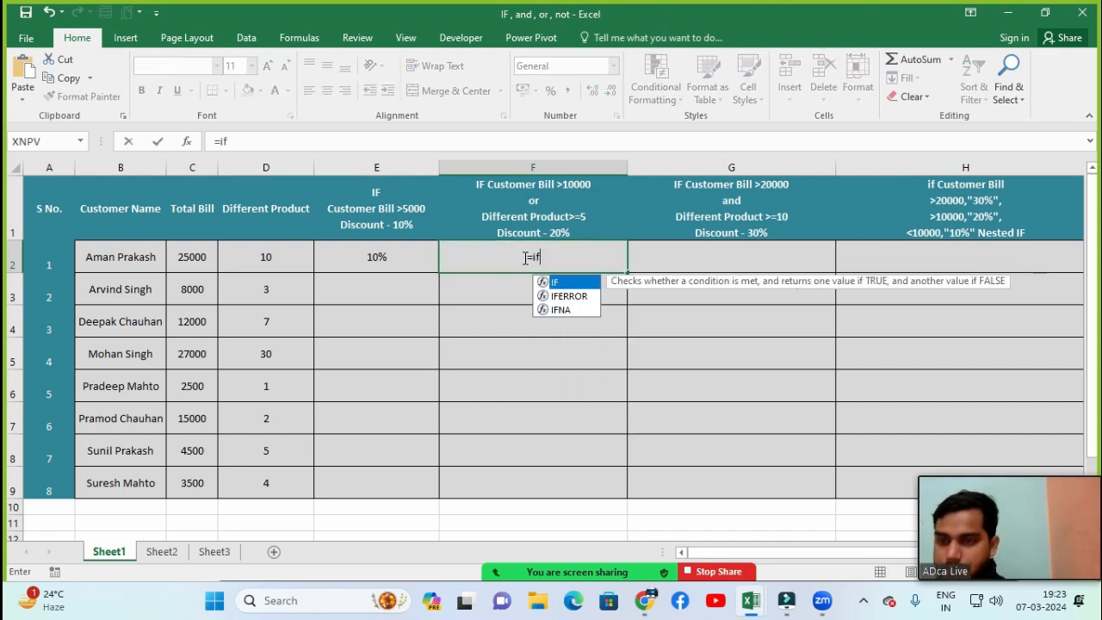
key(Tab)
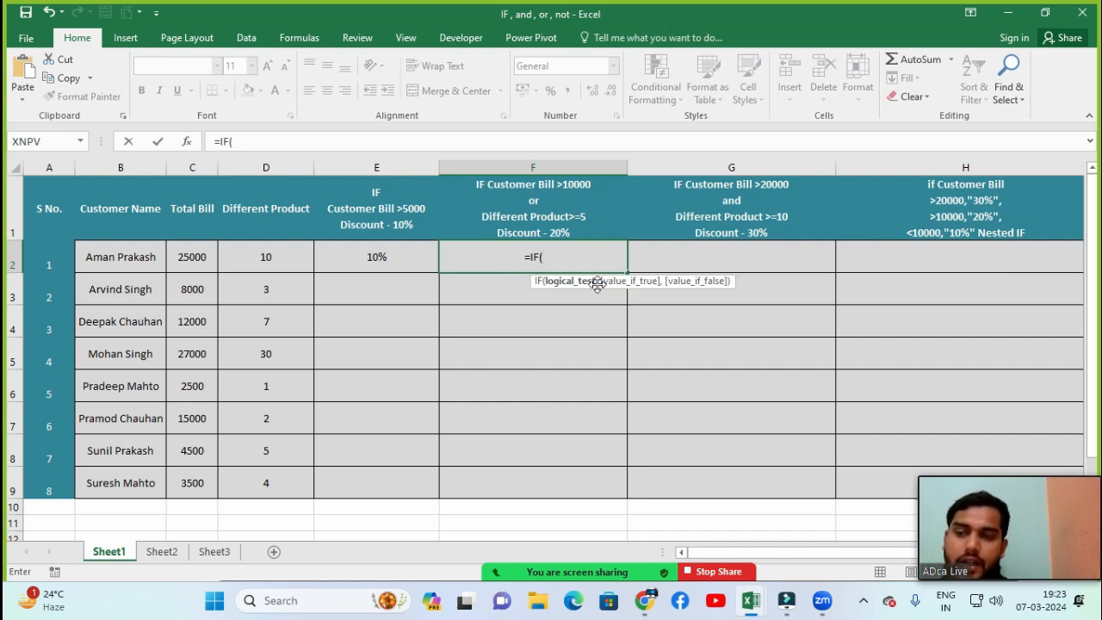
text(or)
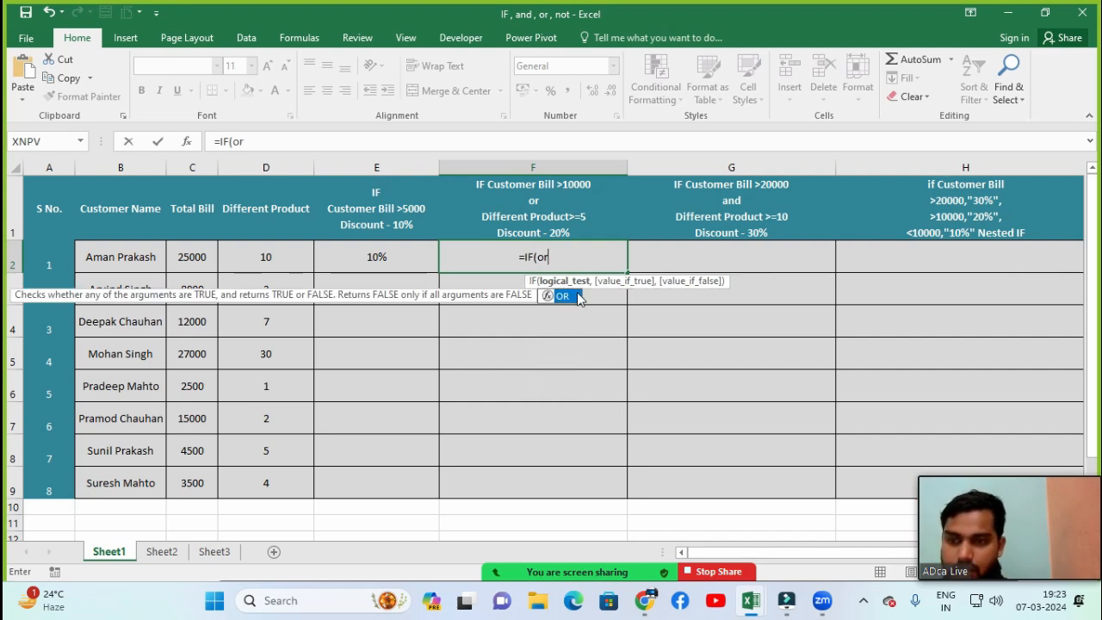
key(Tab)
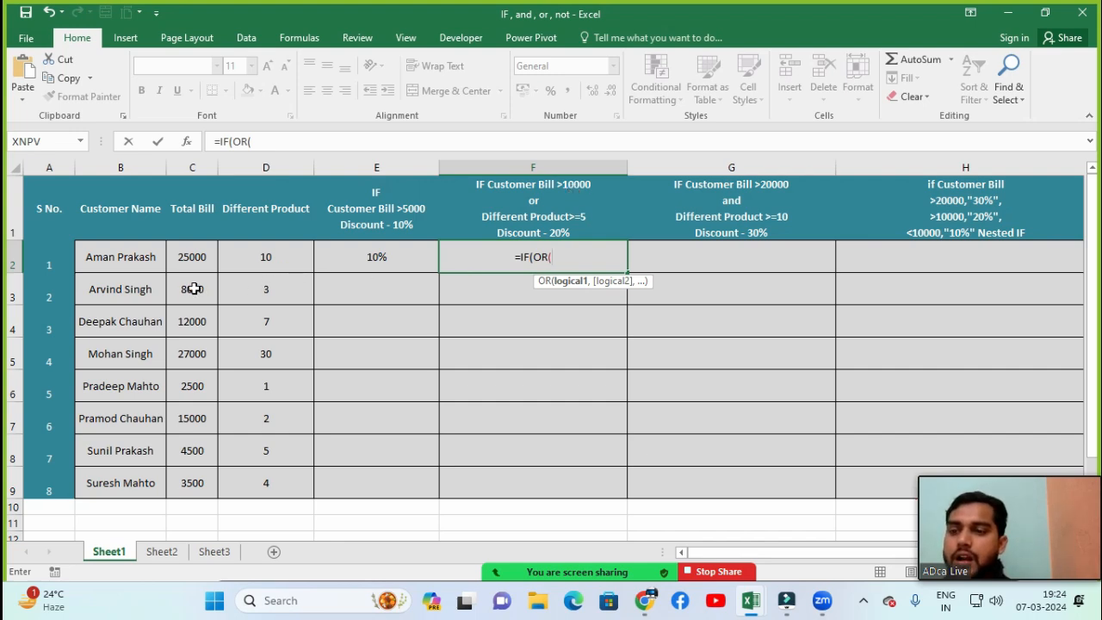
click(191, 262)
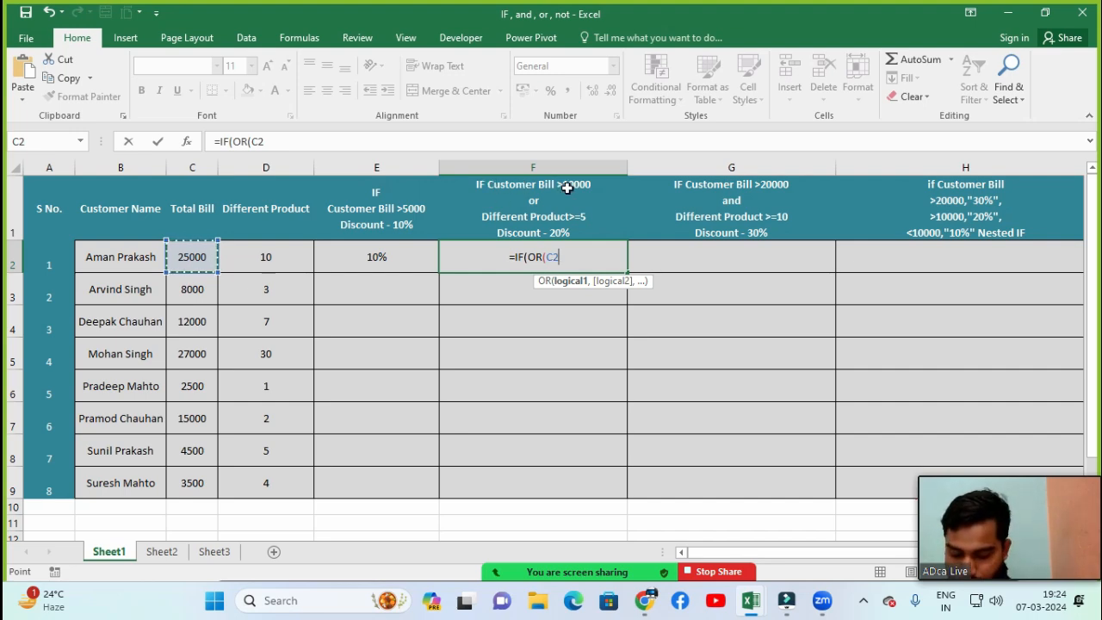
text(>1000)
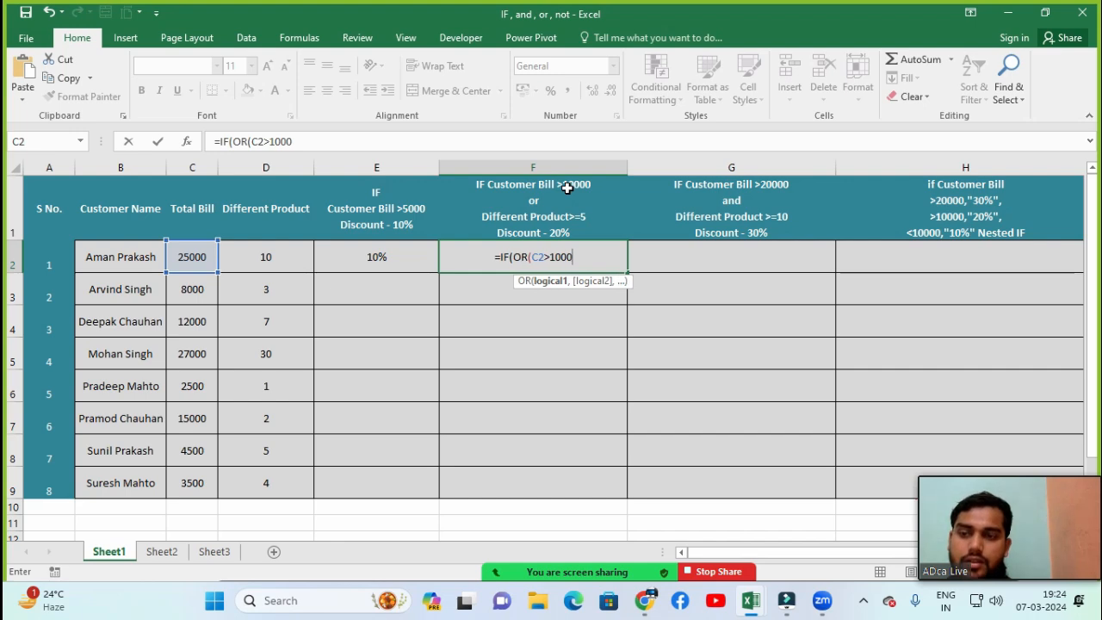
text(0)
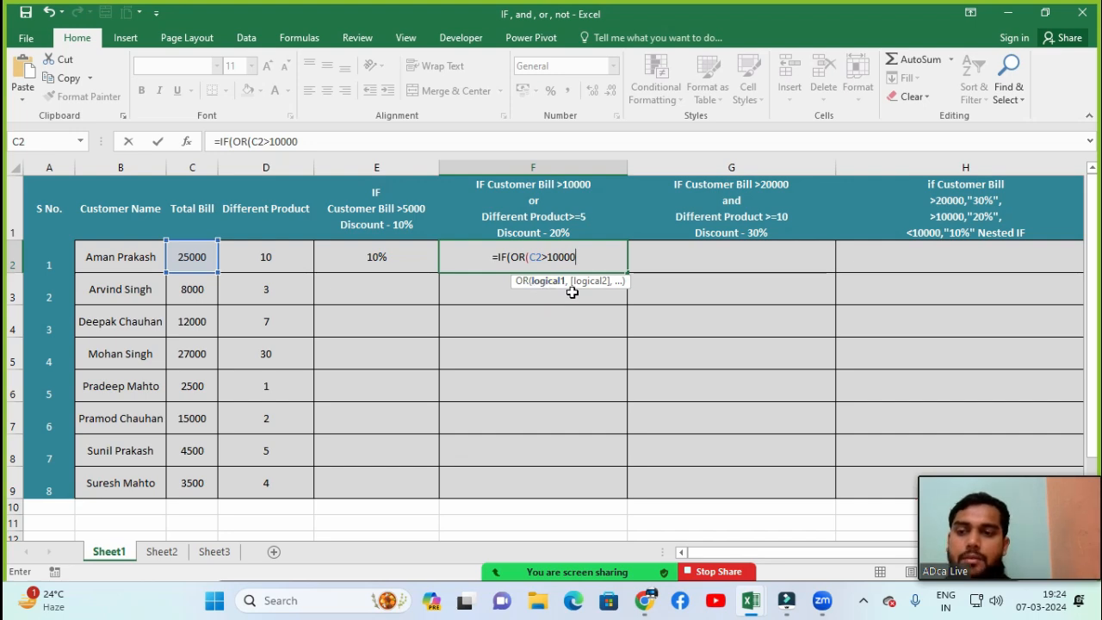
text(,)
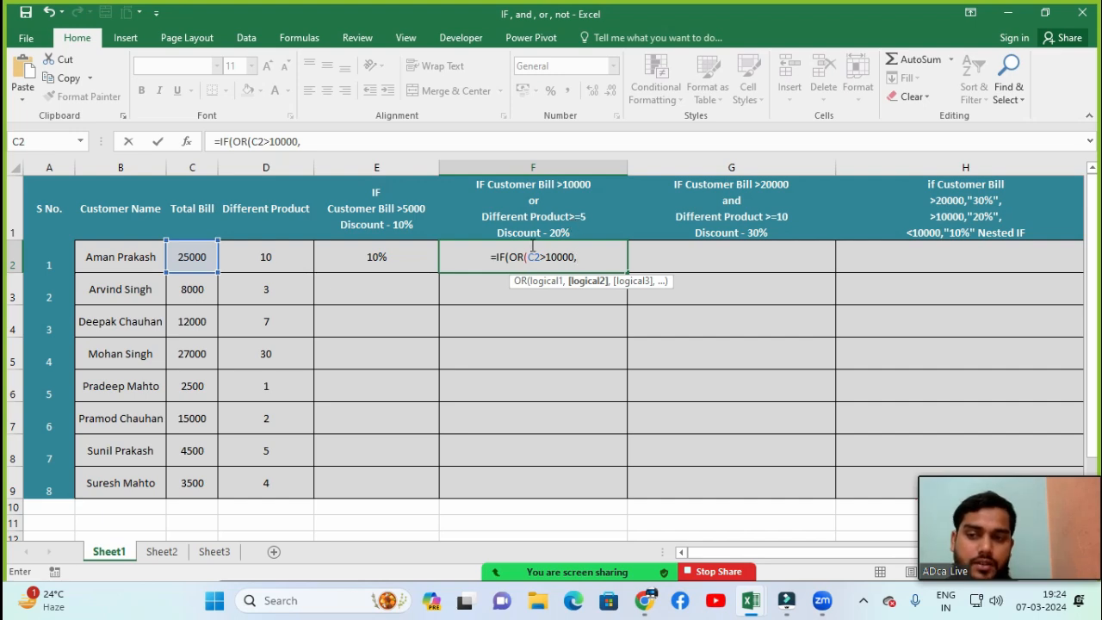
Add D2>=5 as the second condition of the OR test in F2 and close the OR function.
click(283, 260)
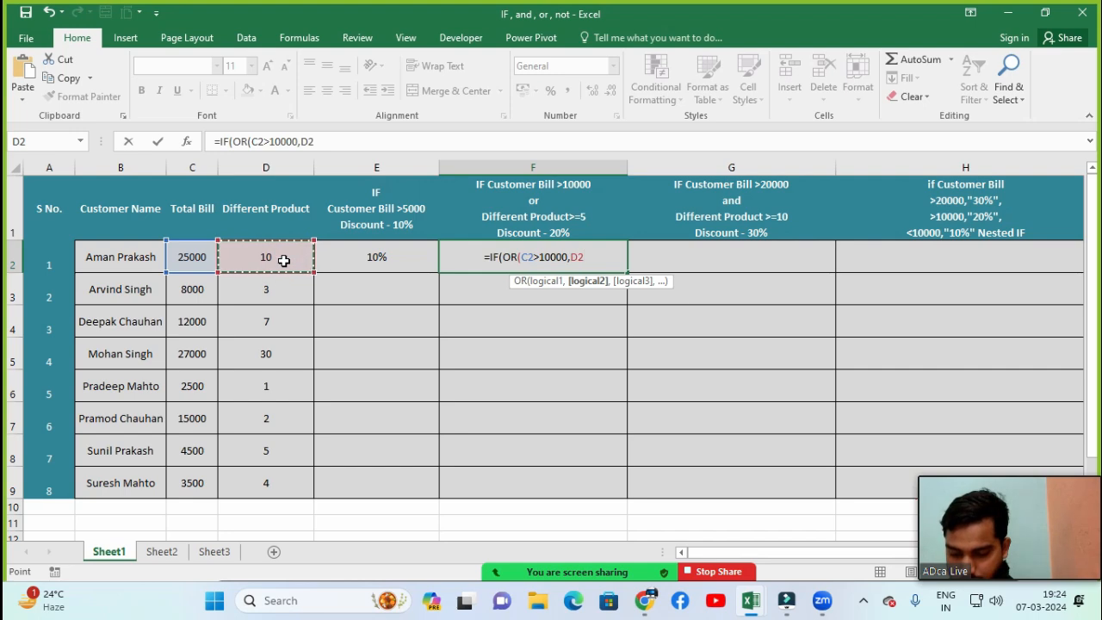
text(>)
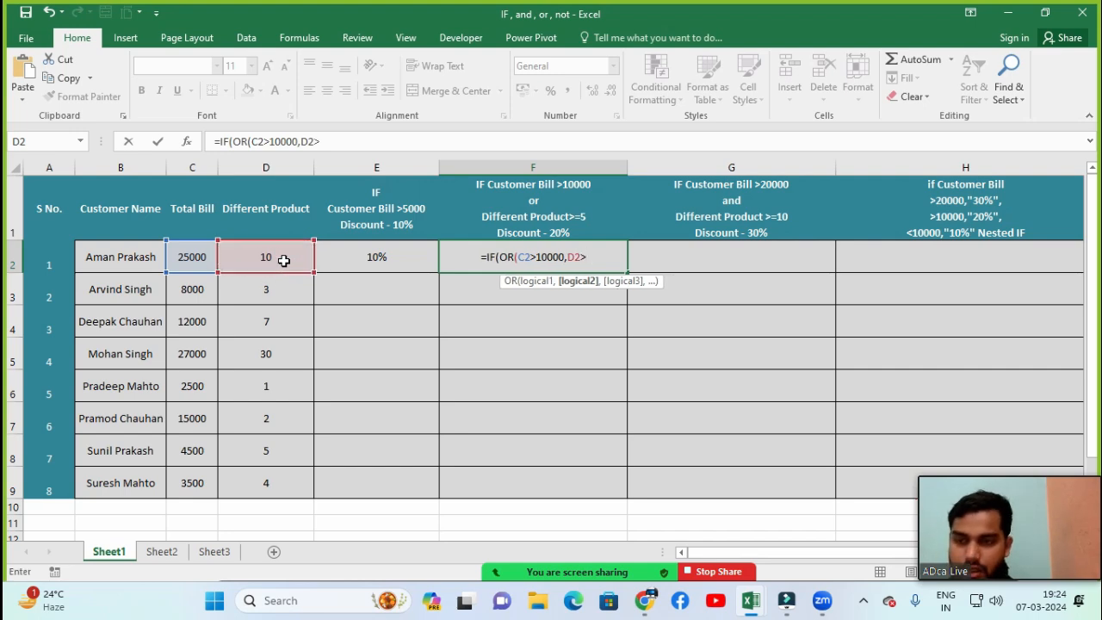
text(=)
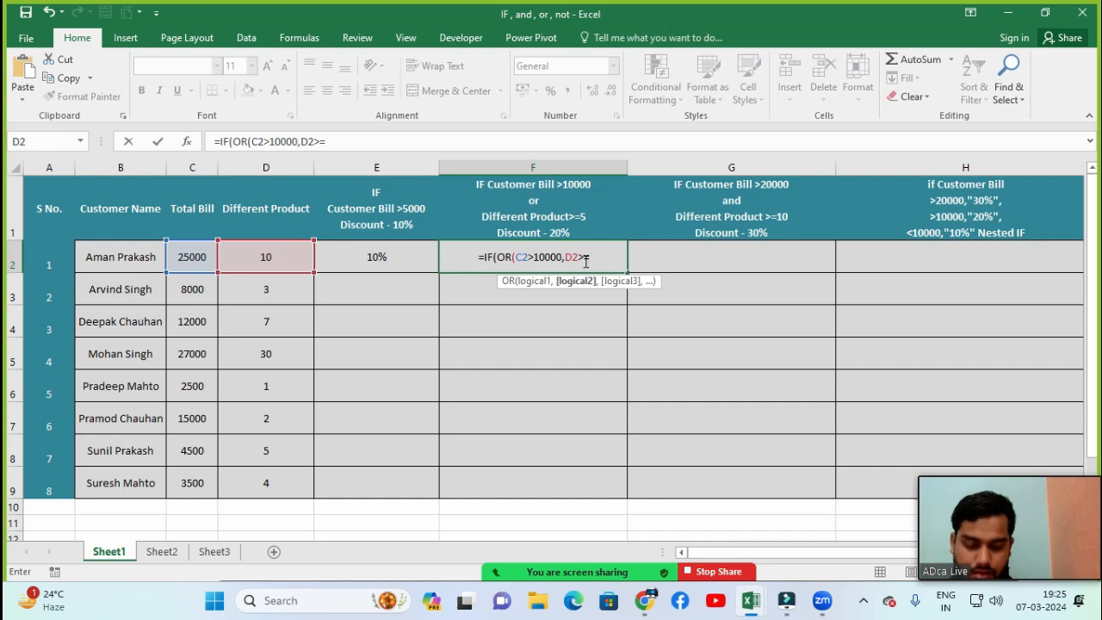
text(5)
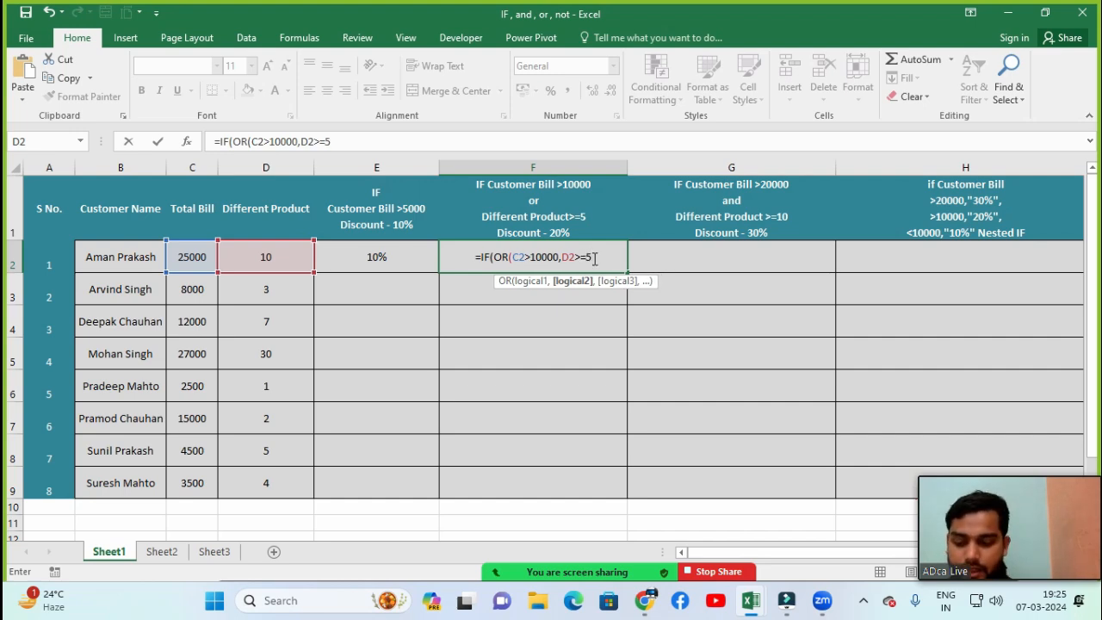
text())
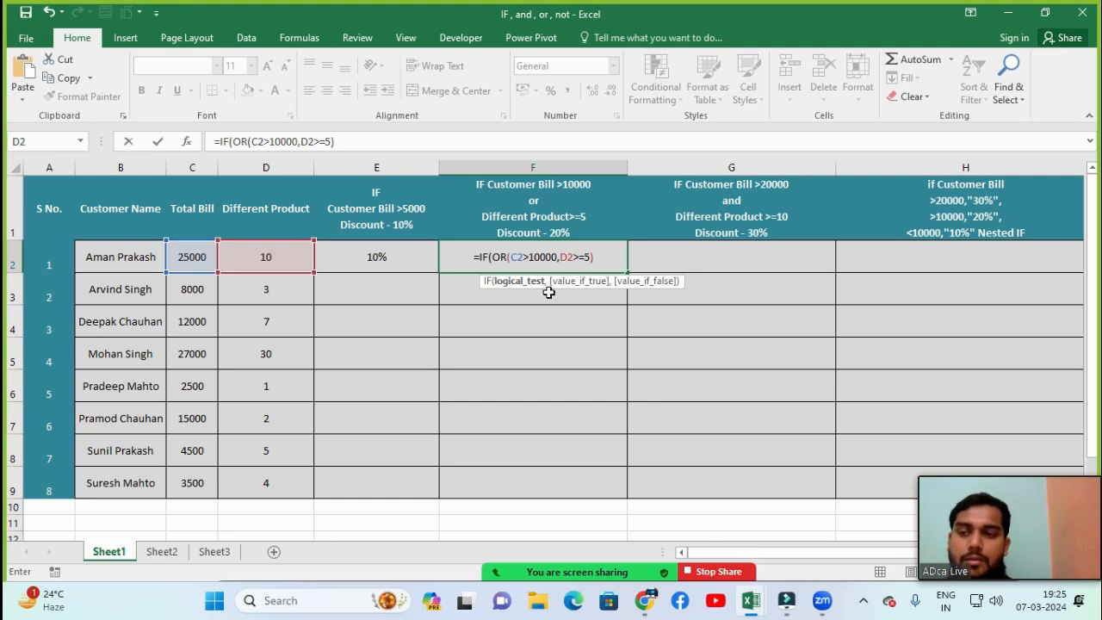
Complete the IF formula in F2 with "20%" as the value if true and "0" as the value if false.
text(,)
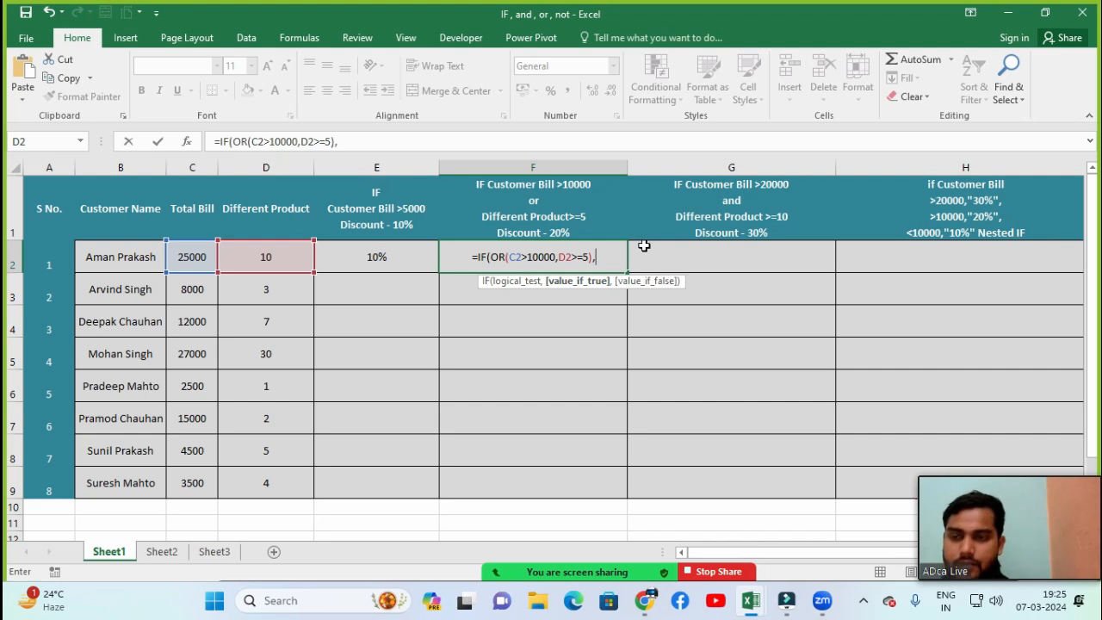
text(")
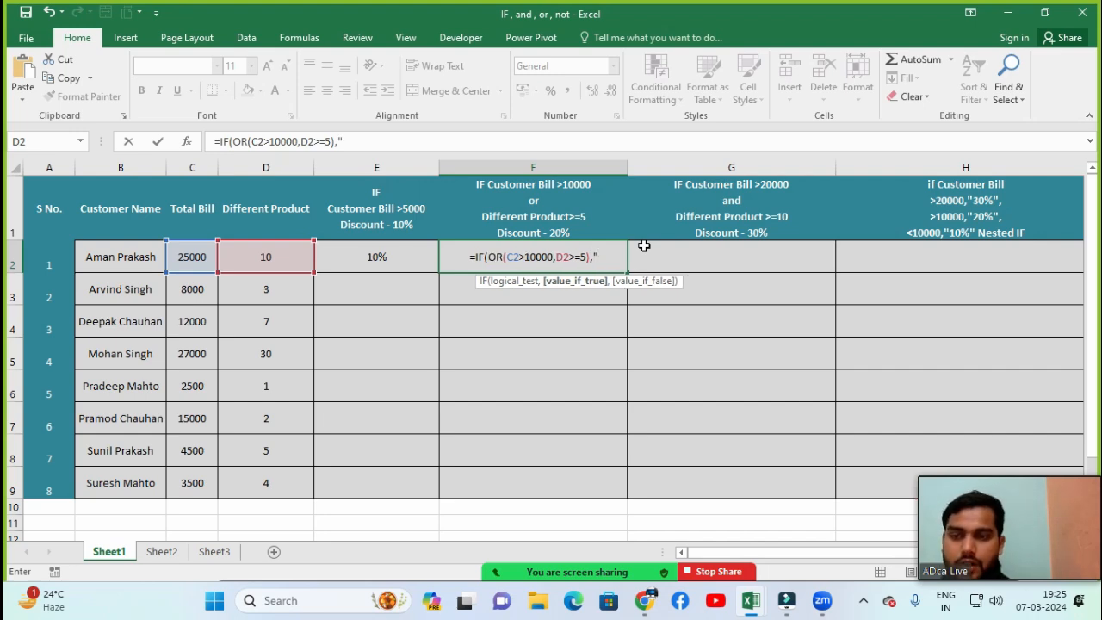
text(20%")
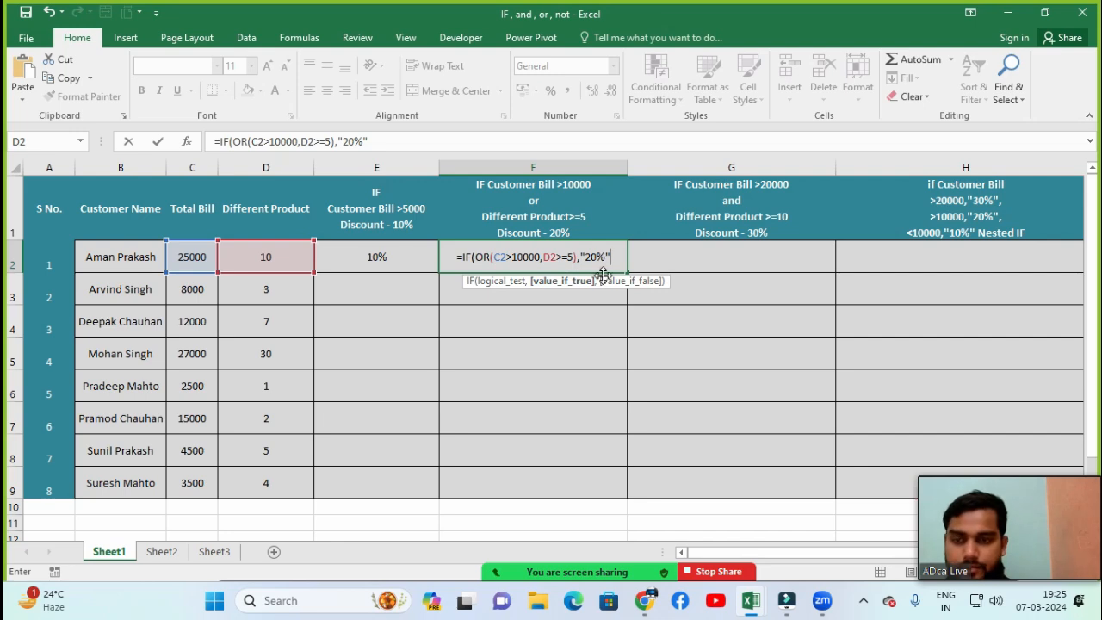
text(,)
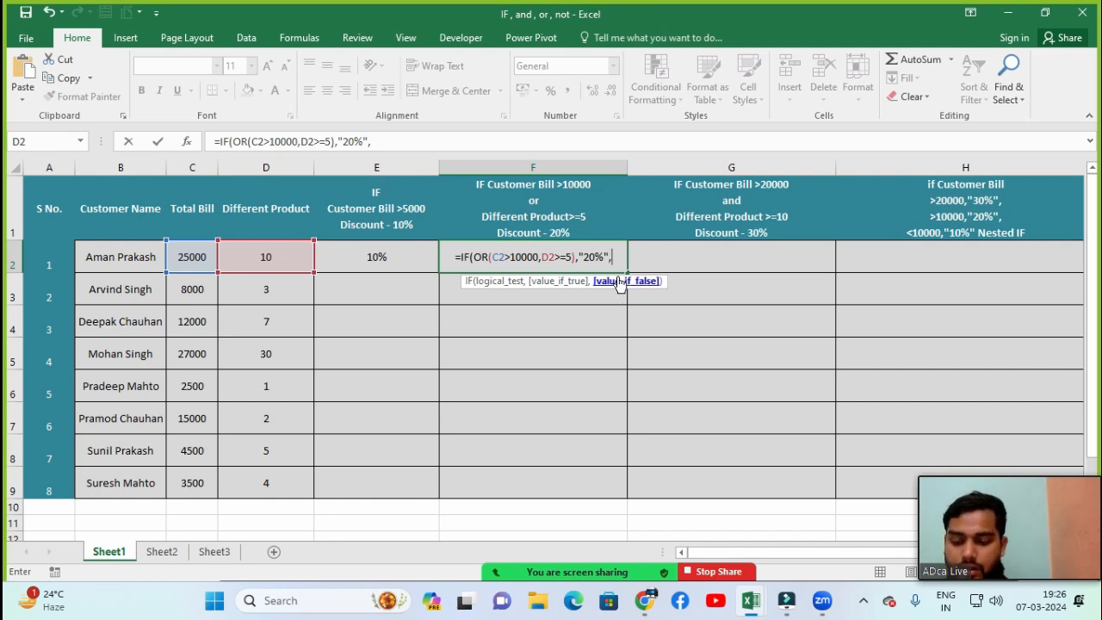
text(")
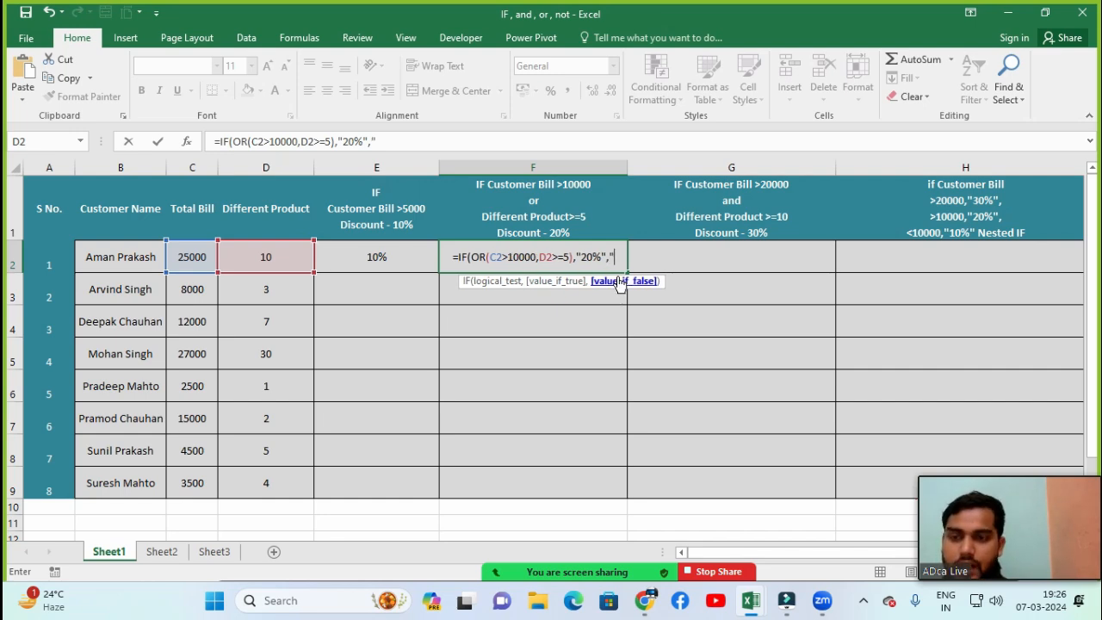
text(0")
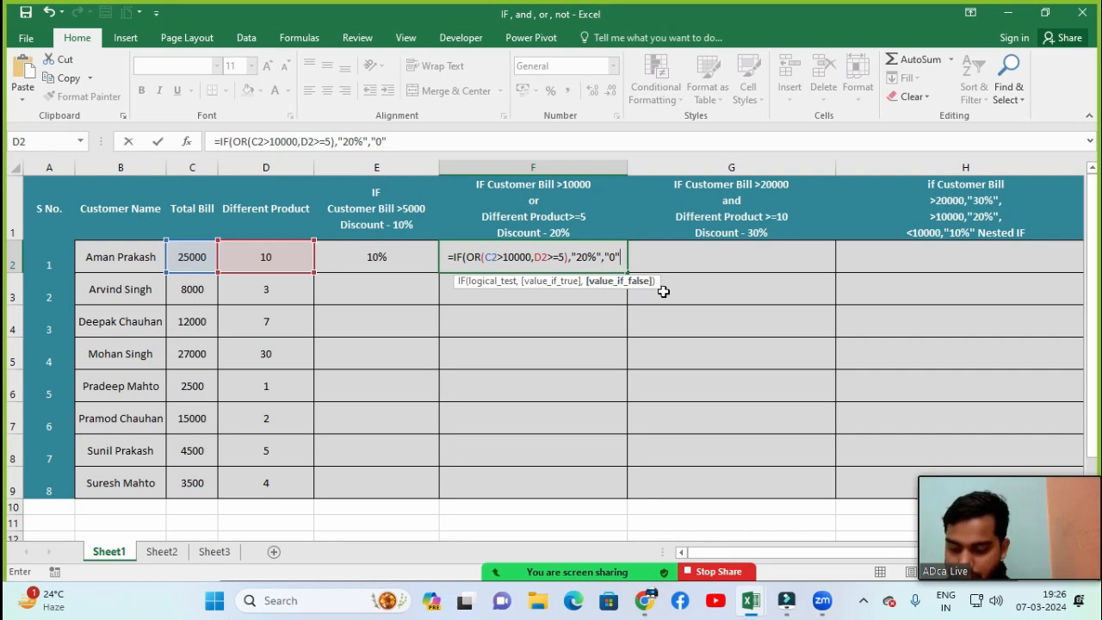
text())
key(Return)
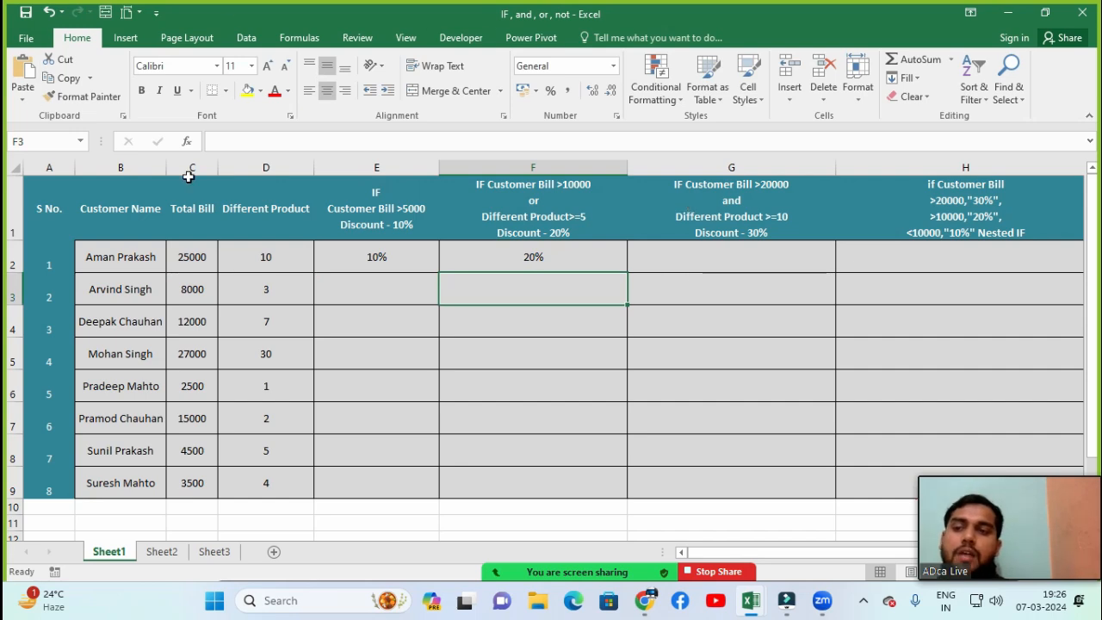
Check the F2 formula against the Total Bill in C2, the Different Product value in D2 and the column F conditions.
click(529, 259)
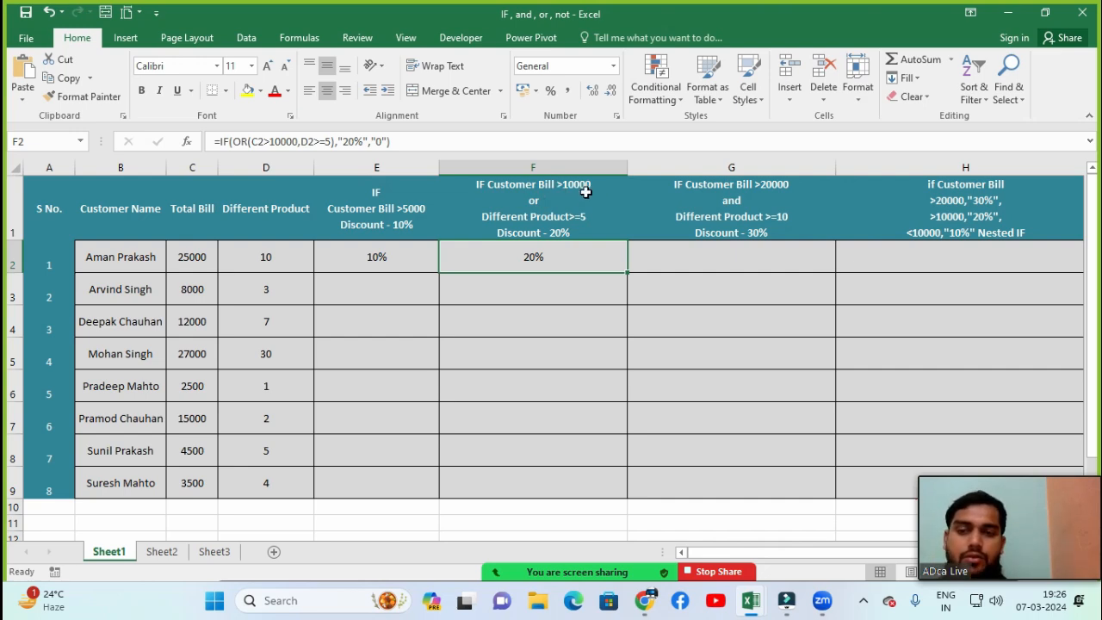
click(105, 258)
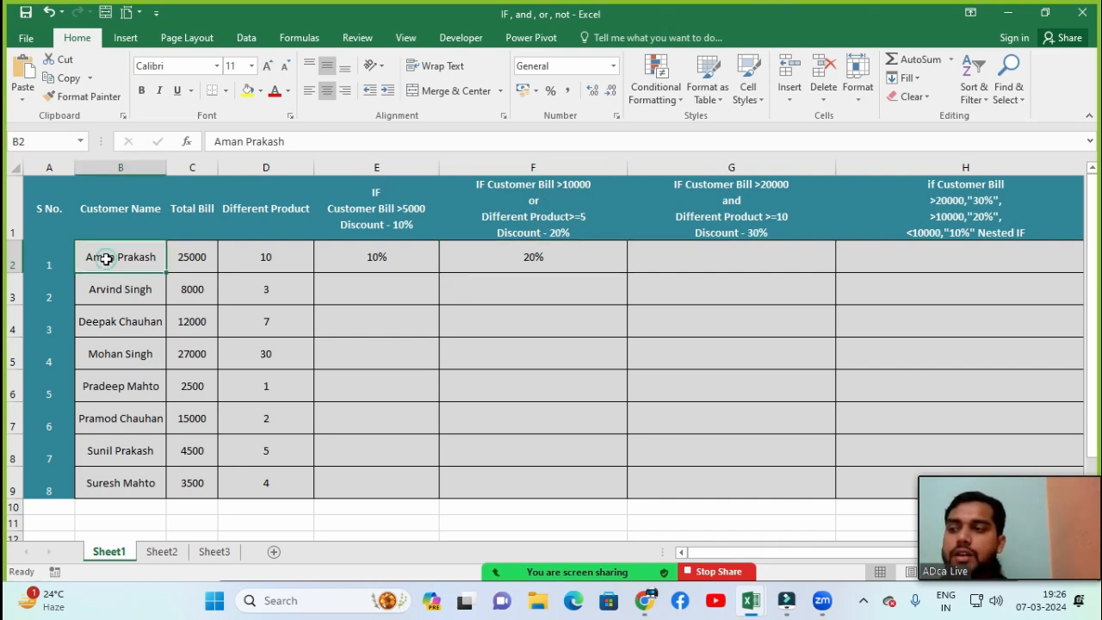
click(197, 259)
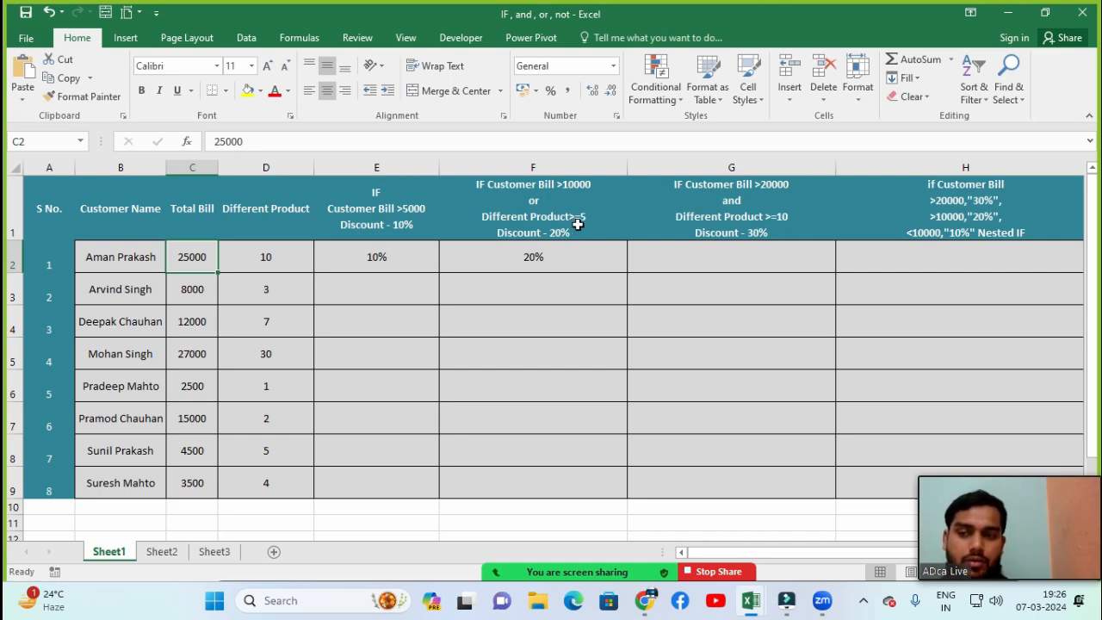
click(270, 259)
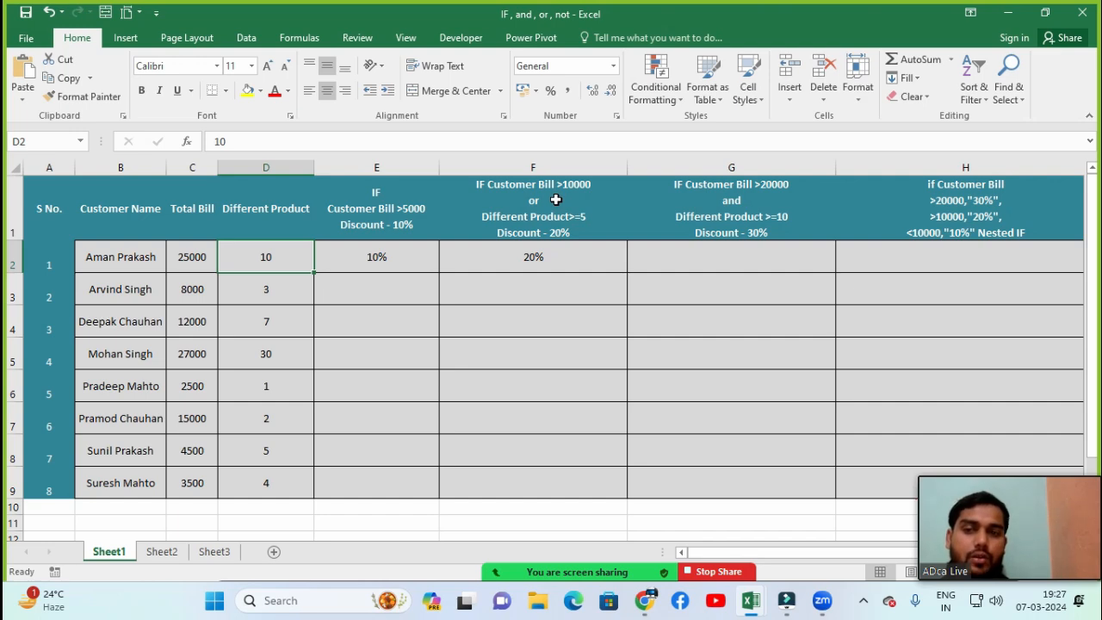
click(532, 264)
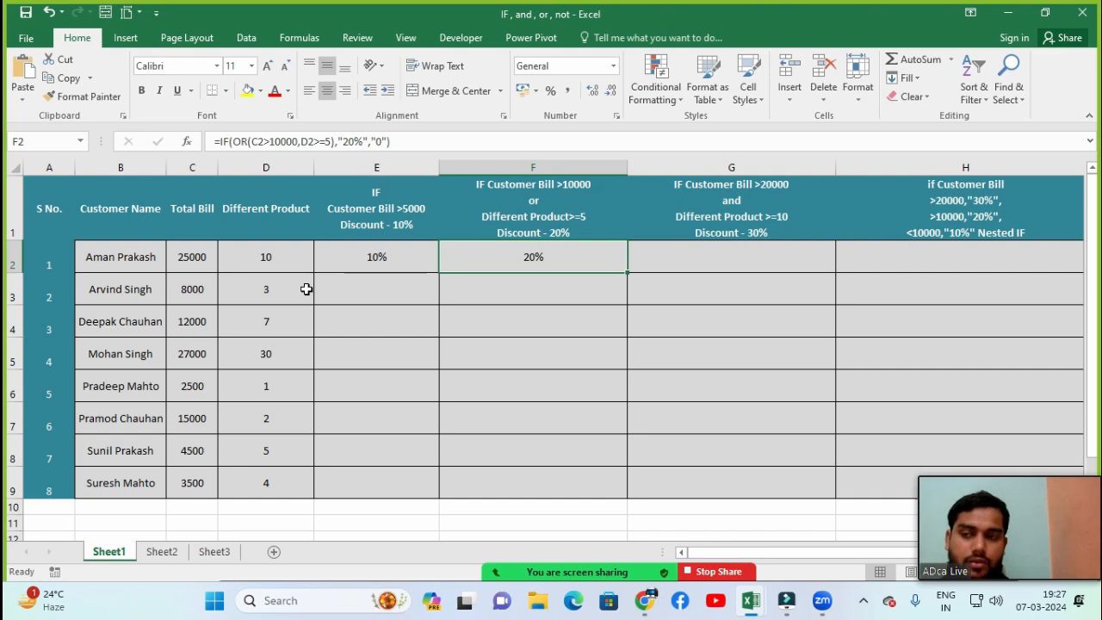
click(193, 257)
Test the OR formula by setting the Different Product value in D2 to 3 and inspecting the formula in F2.
click(283, 265)
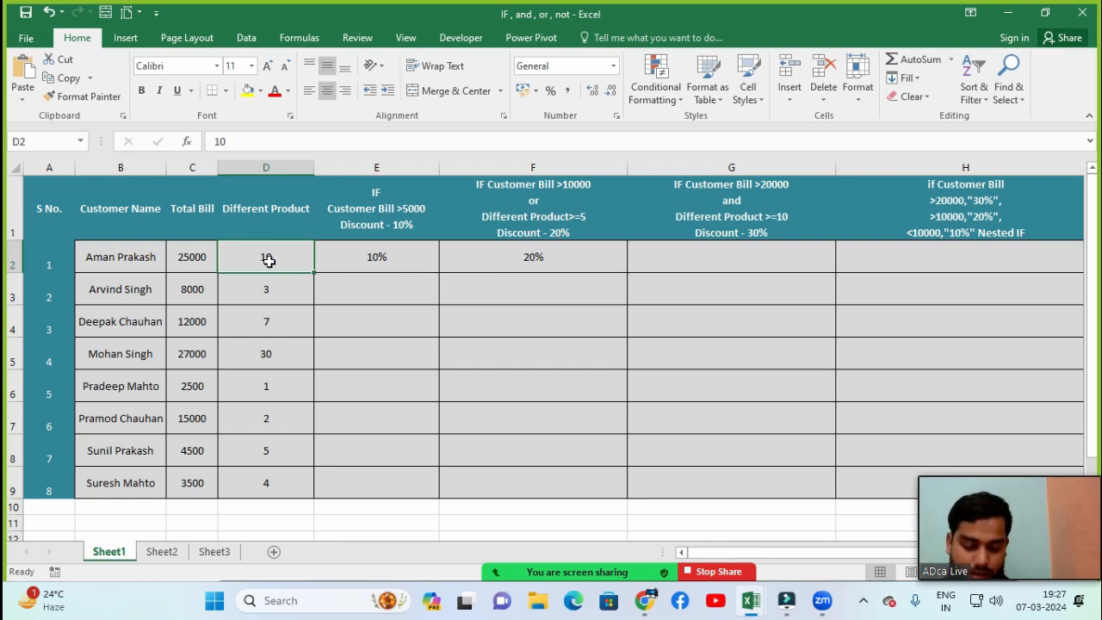
text(3)
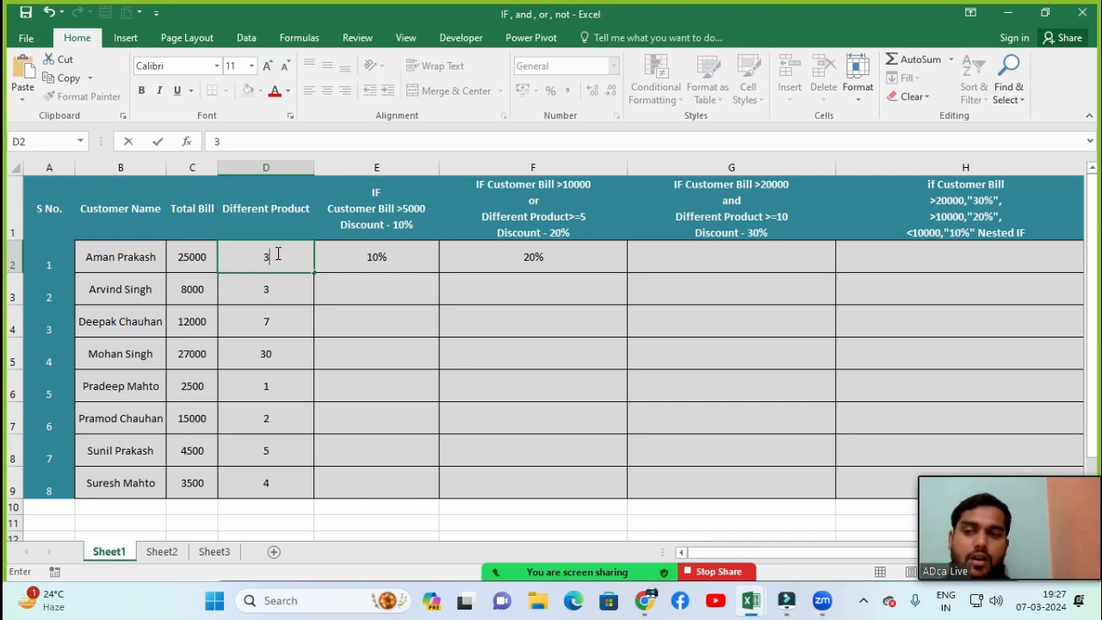
key(Return)
click(276, 256)
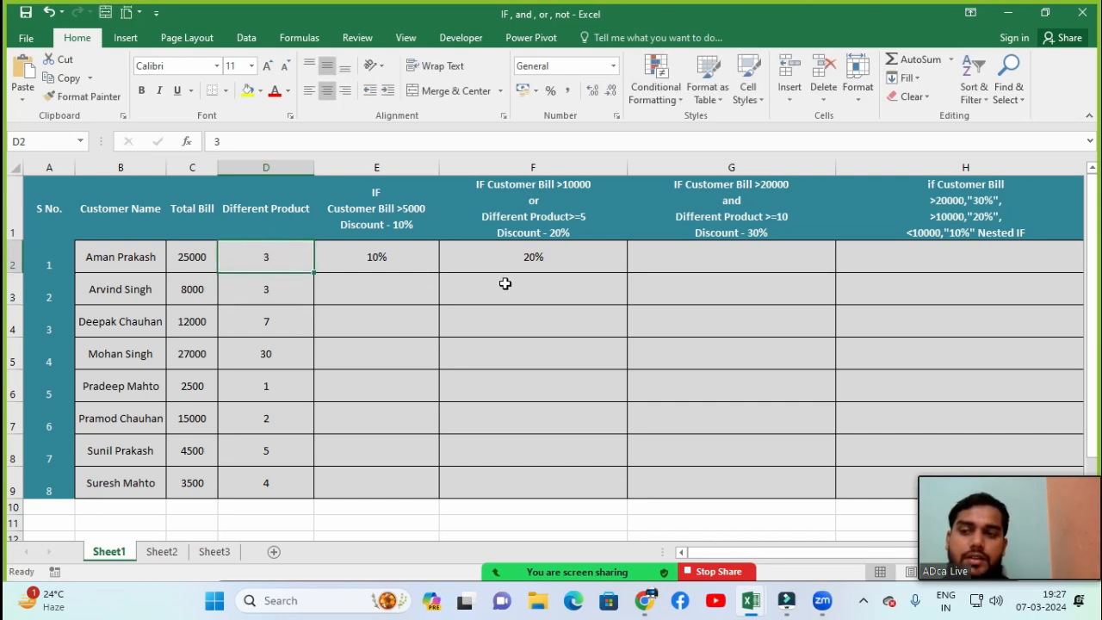
click(517, 257)
double_click(512, 256)
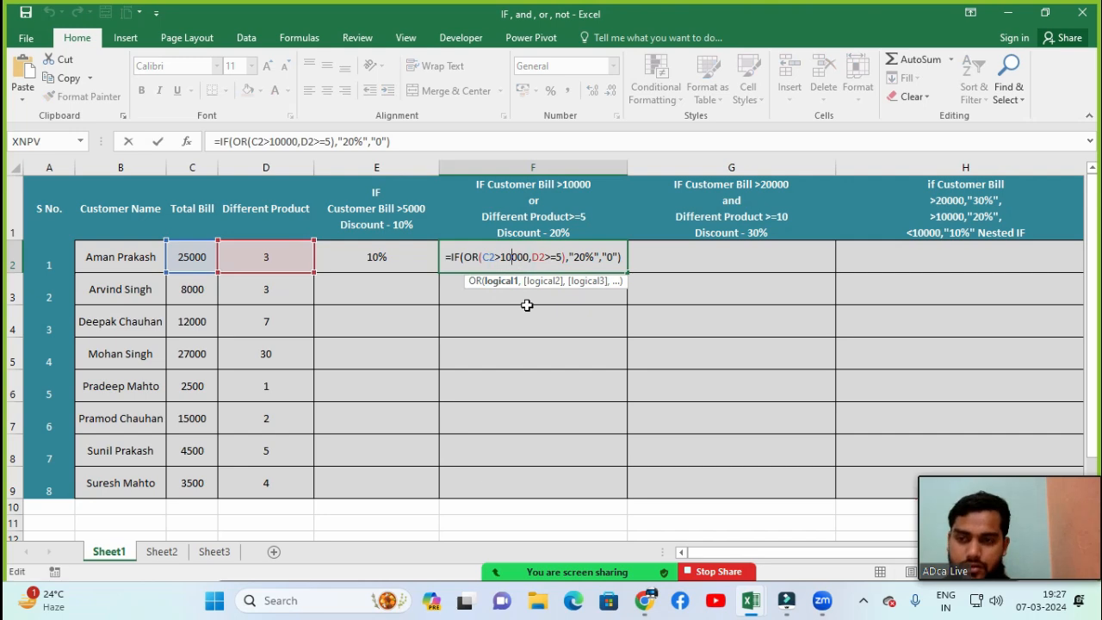
key(Return)
Restore the Different Product value in D2 to 10.
click(295, 256)
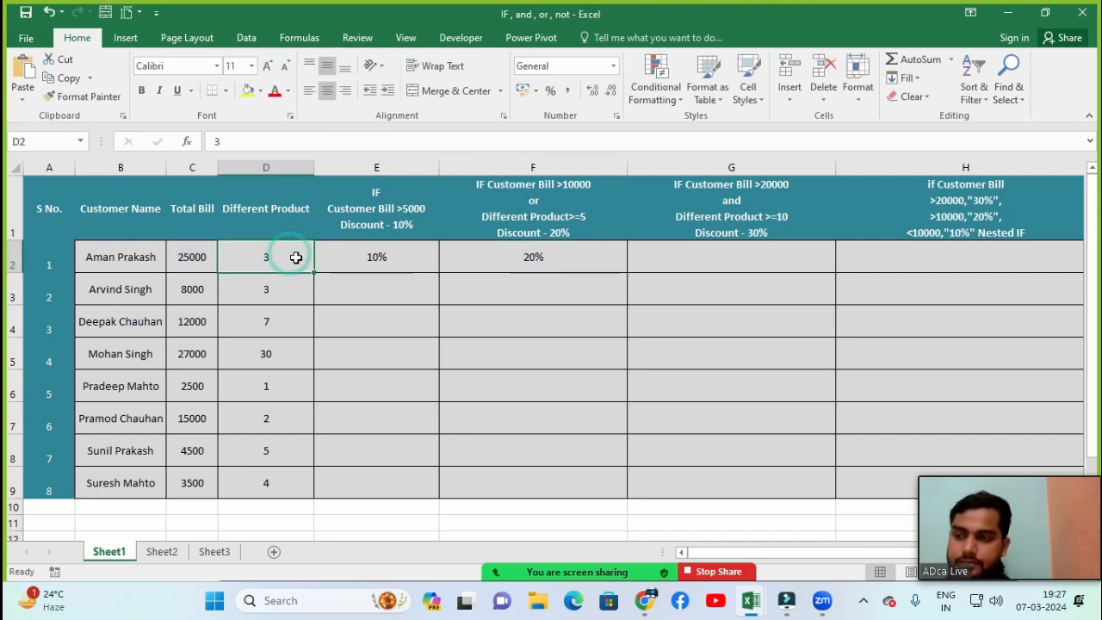
text(10)
click(290, 310)
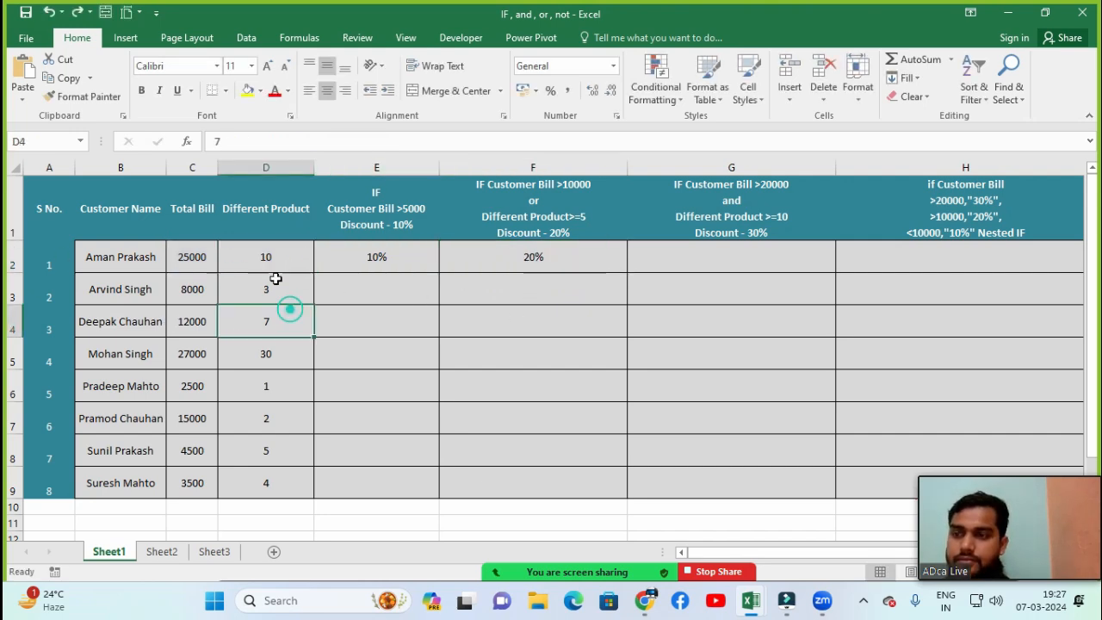
click(275, 263)
Try a Total Bill of 5000 in C2 to test the discount formulas, and undo the change.
click(190, 260)
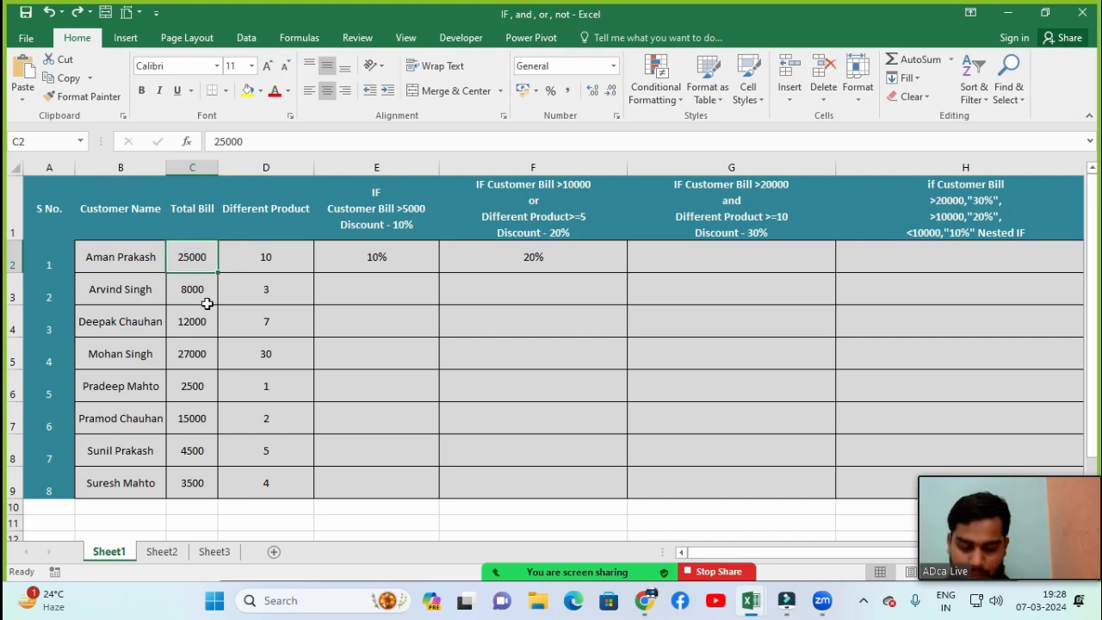
text(5000)
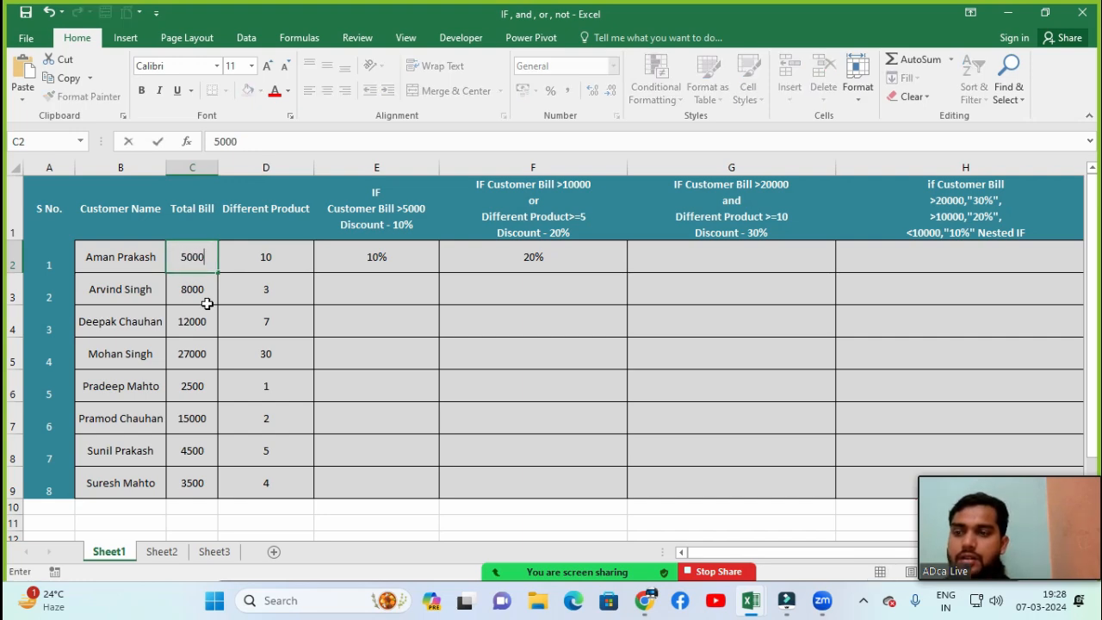
key(Return)
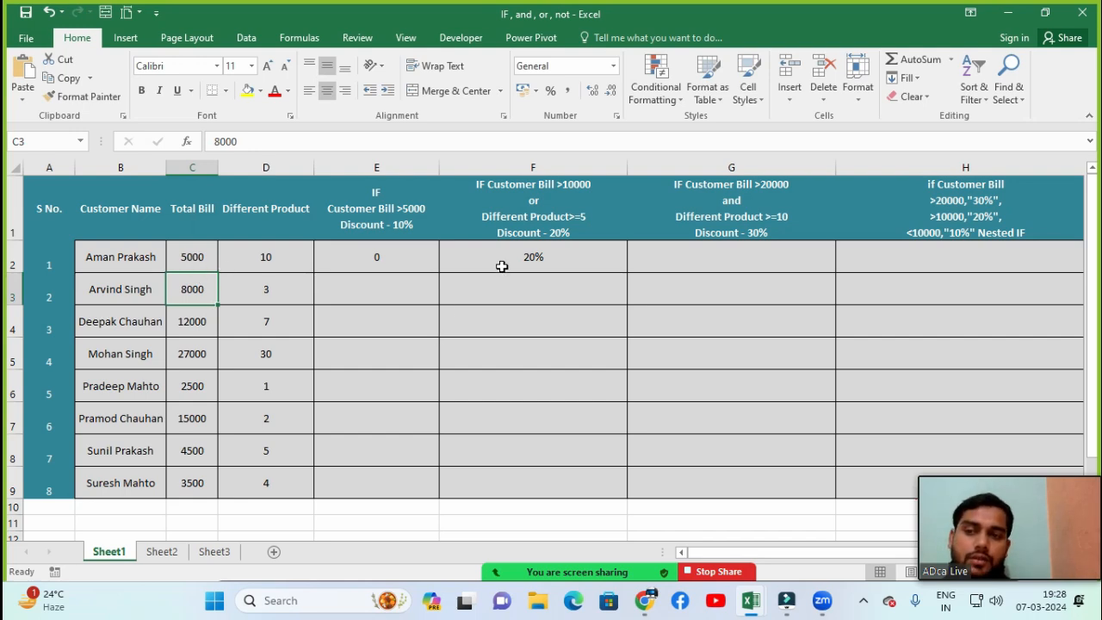
key(ctrl+z)
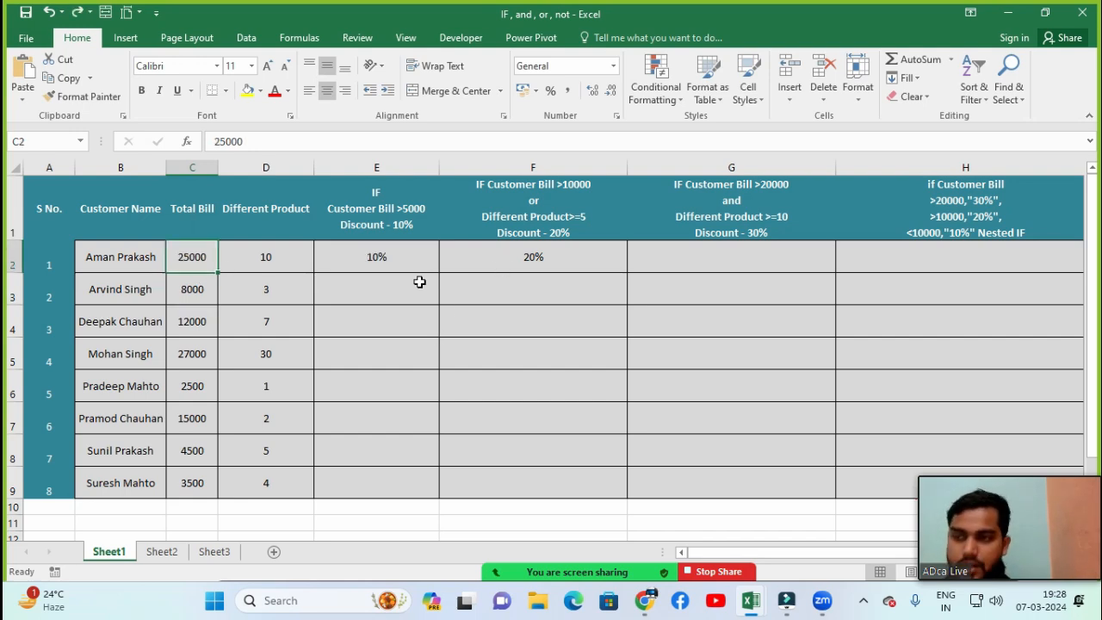
Try a Different Product value of 4 in D2 to test the F2 discount, and undo the change.
click(252, 262)
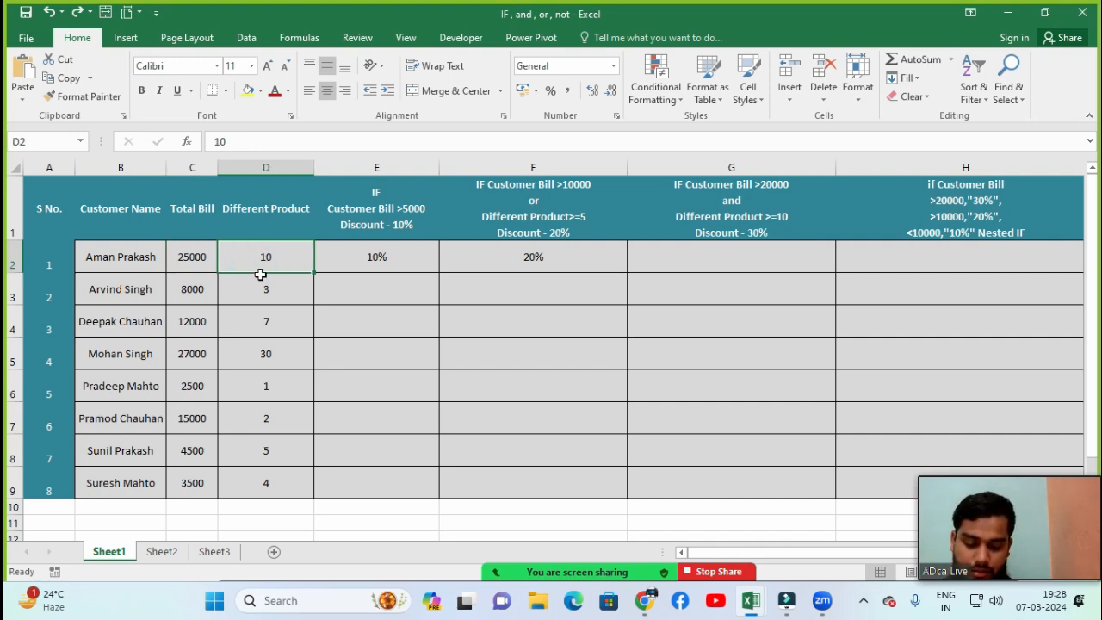
text(4)
key(Return)
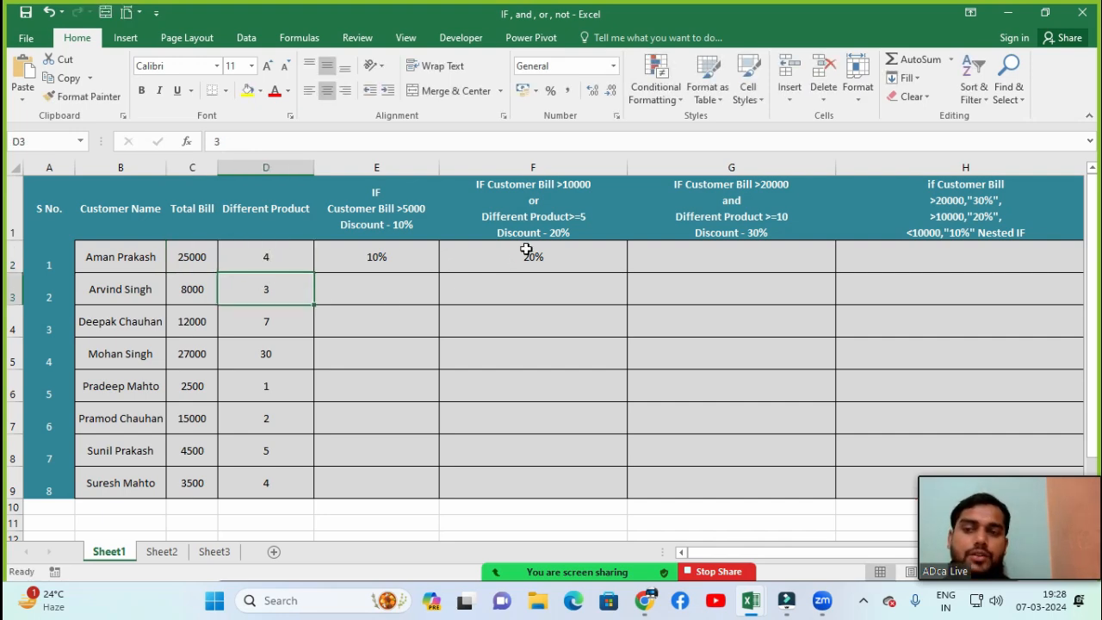
click(191, 257)
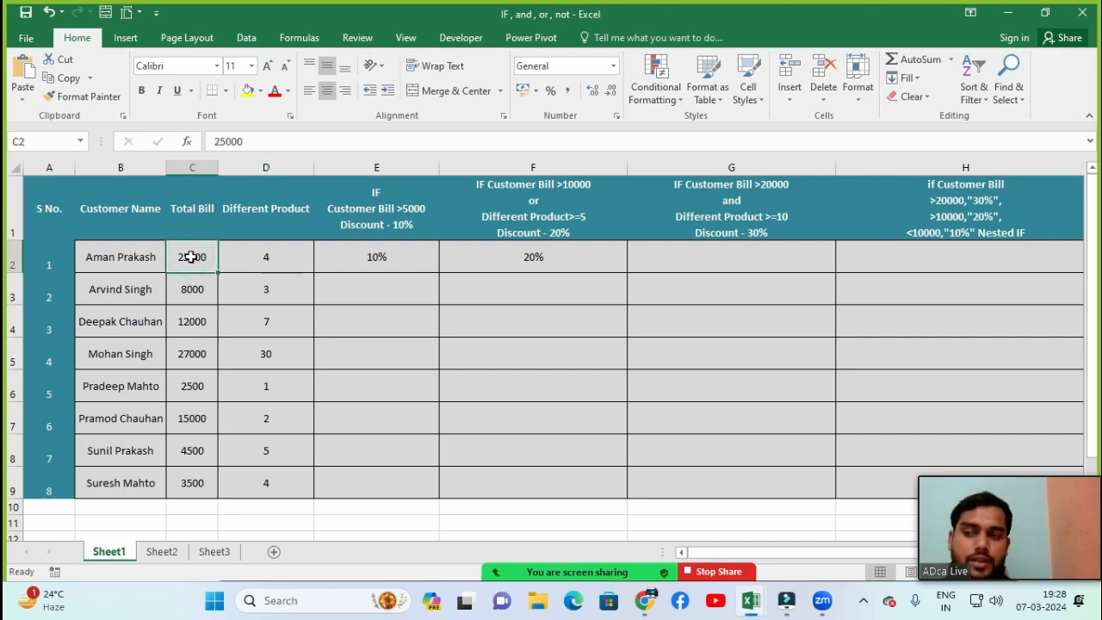
key(ctrl+z)
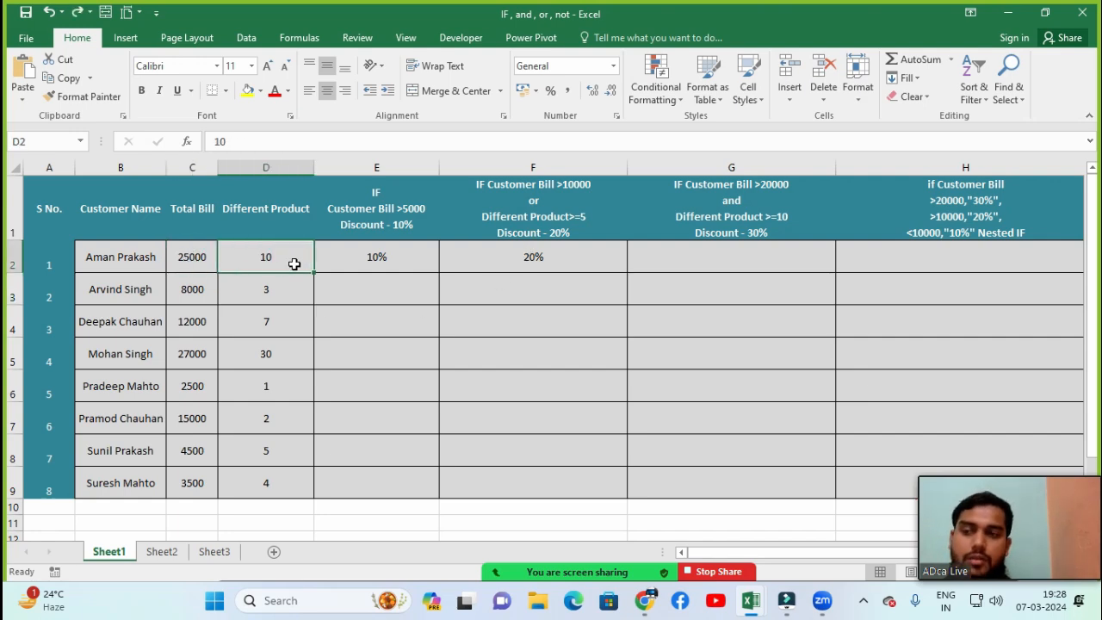
click(493, 267)
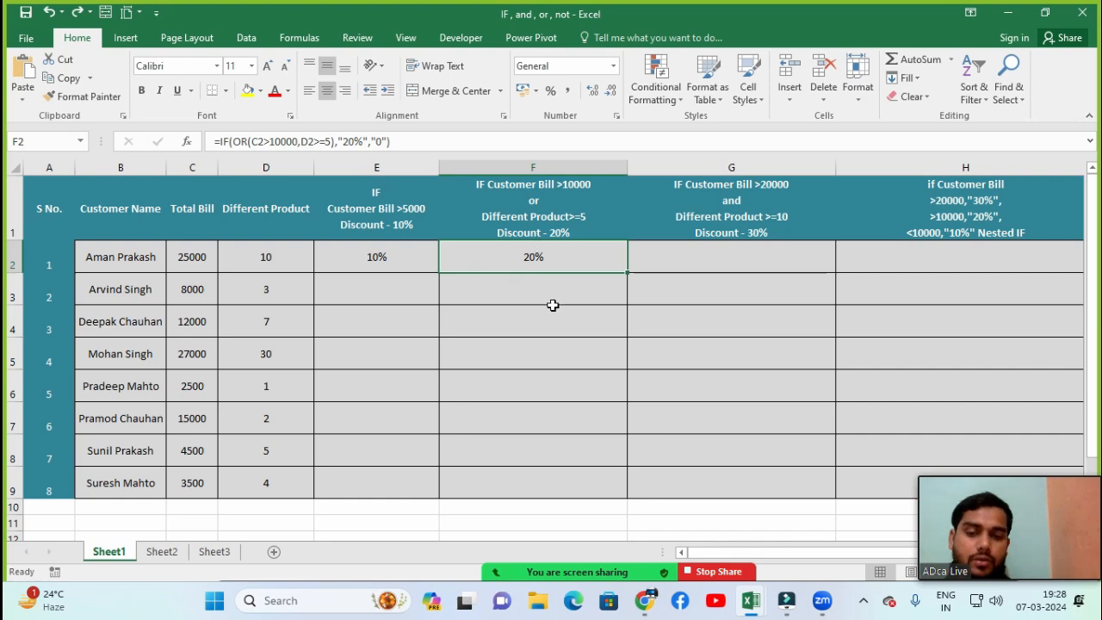
View the Zoom meeting's participants list for raised hands, minimize it and return to cell F2 in Excel.
mouse_move(553, 571)
click(479, 564)
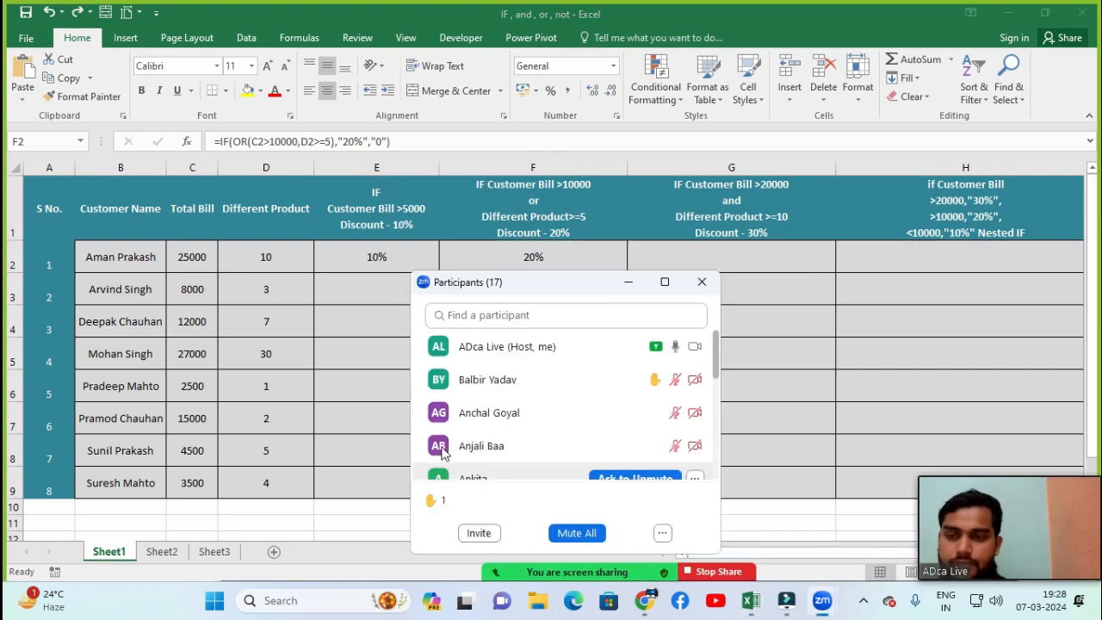
drag(551, 284, 454, 103)
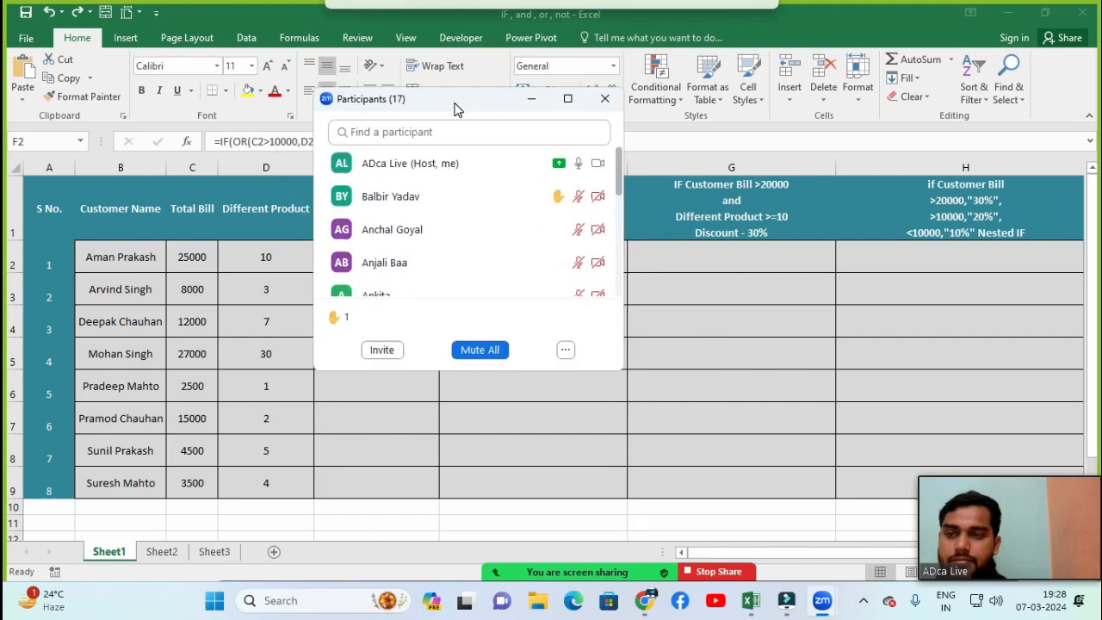
click(532, 98)
click(491, 251)
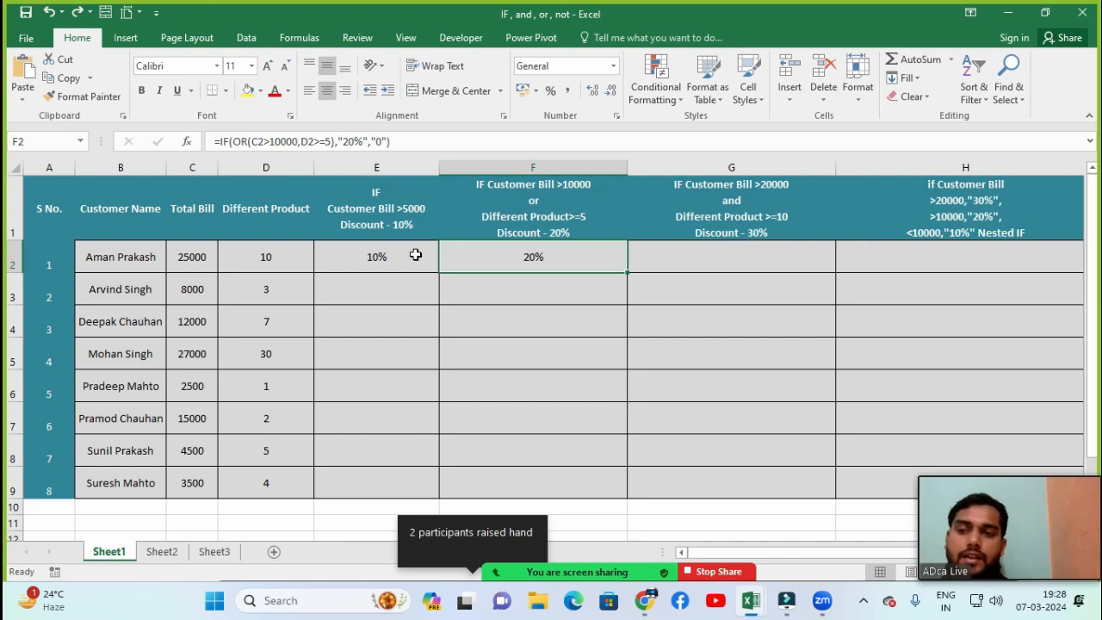
Reopen the Zoom participants list, ask the first participant with a raised hand to unmute, and move the list off the formula.
click(475, 561)
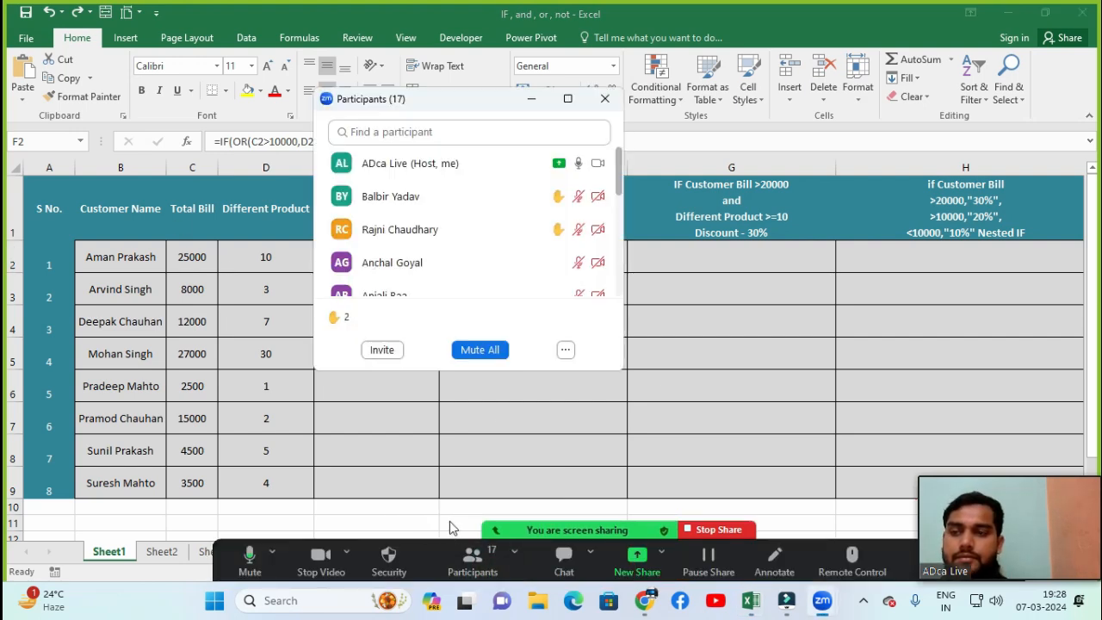
mouse_move(482, 203)
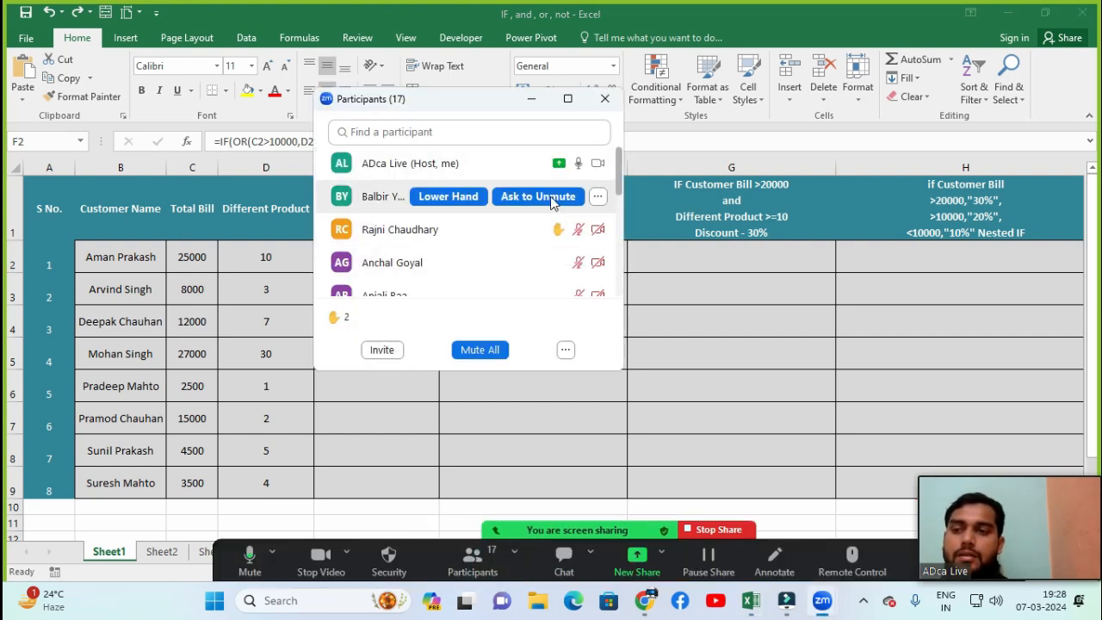
mouse_move(538, 223)
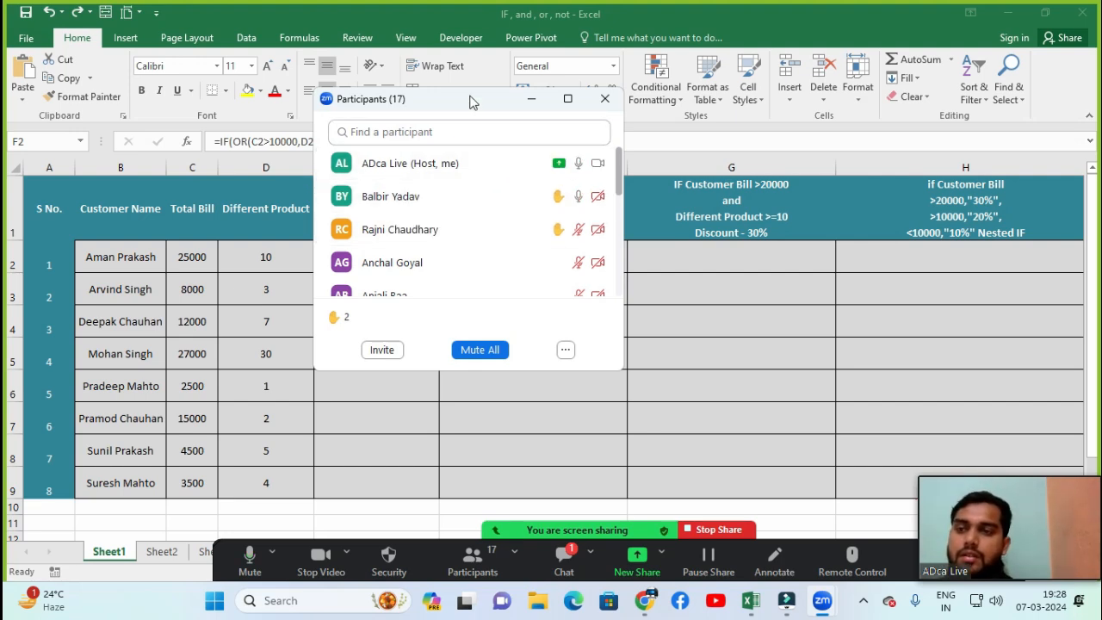
drag(474, 99, 631, 98)
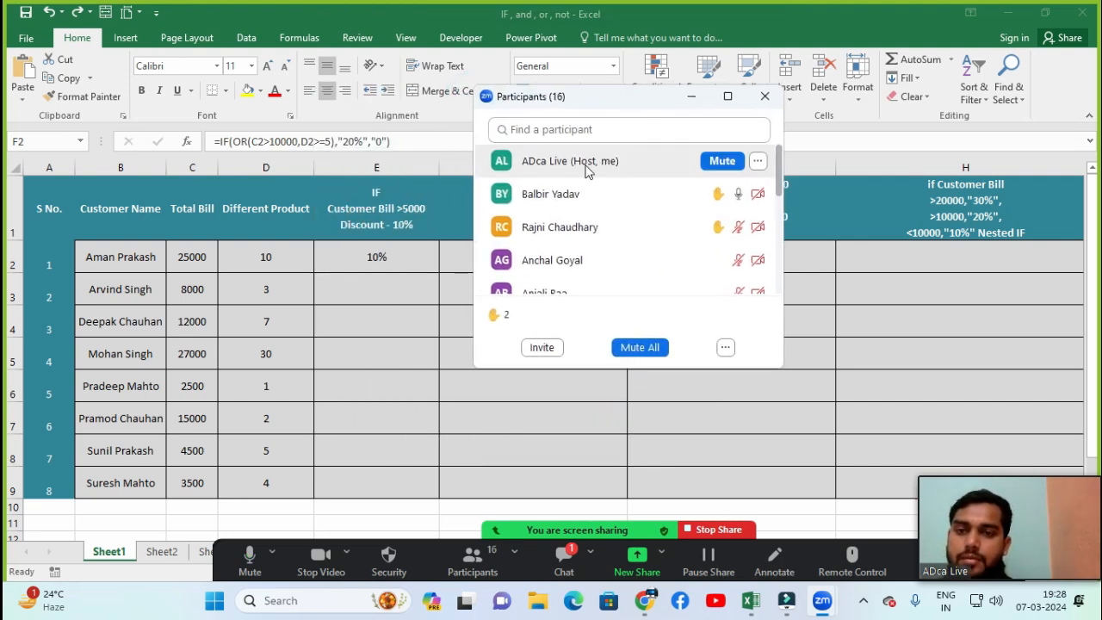
mouse_move(766, 169)
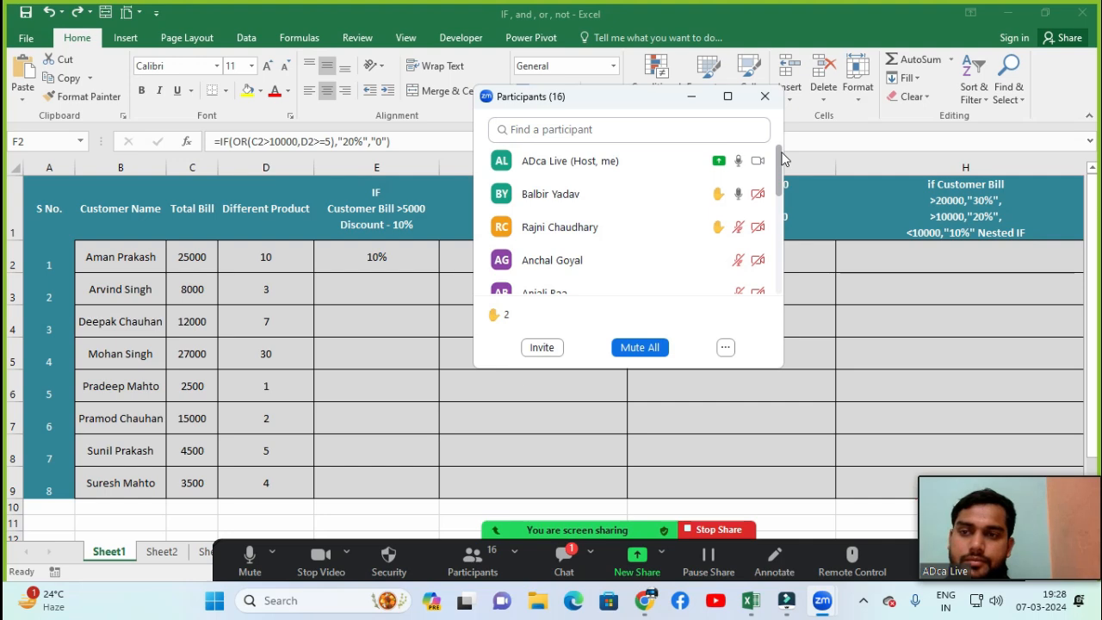
Ask the second participant with a raised hand to unmute and minimize the participants list.
mouse_move(724, 197)
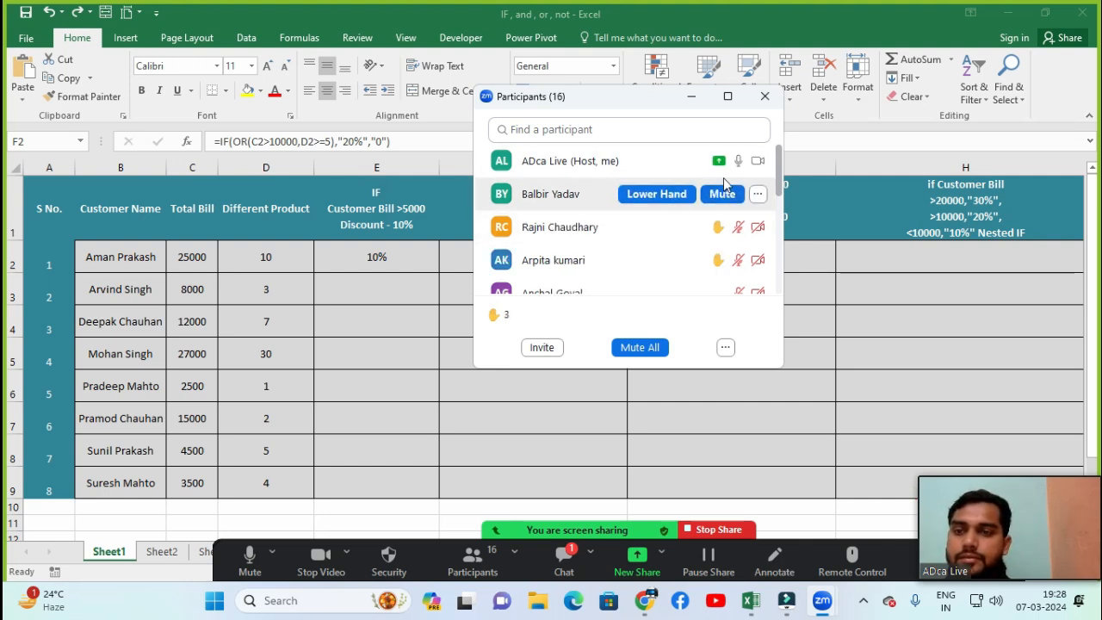
mouse_move(731, 234)
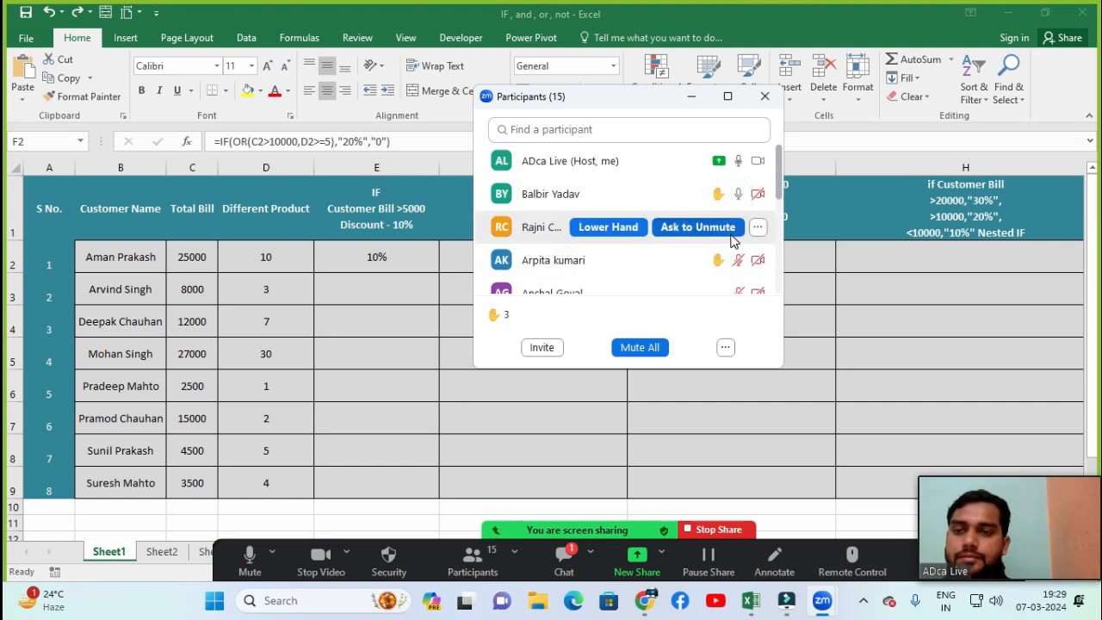
click(691, 97)
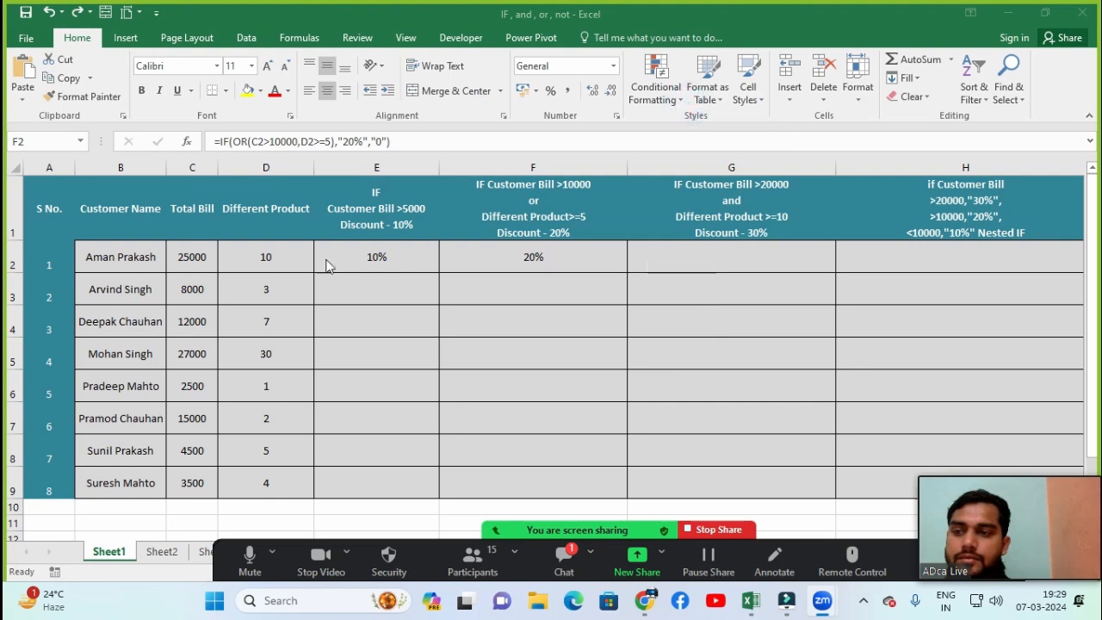
Try a Different Product value of 4 in D2 to test the OR condition again, and undo the change.
click(281, 257)
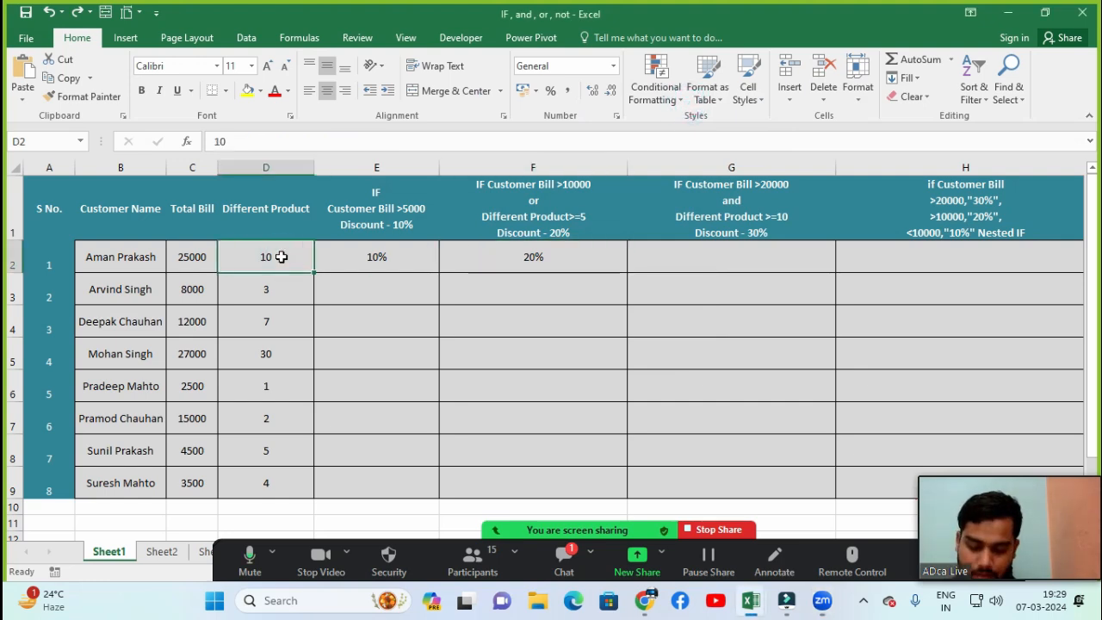
text(4)
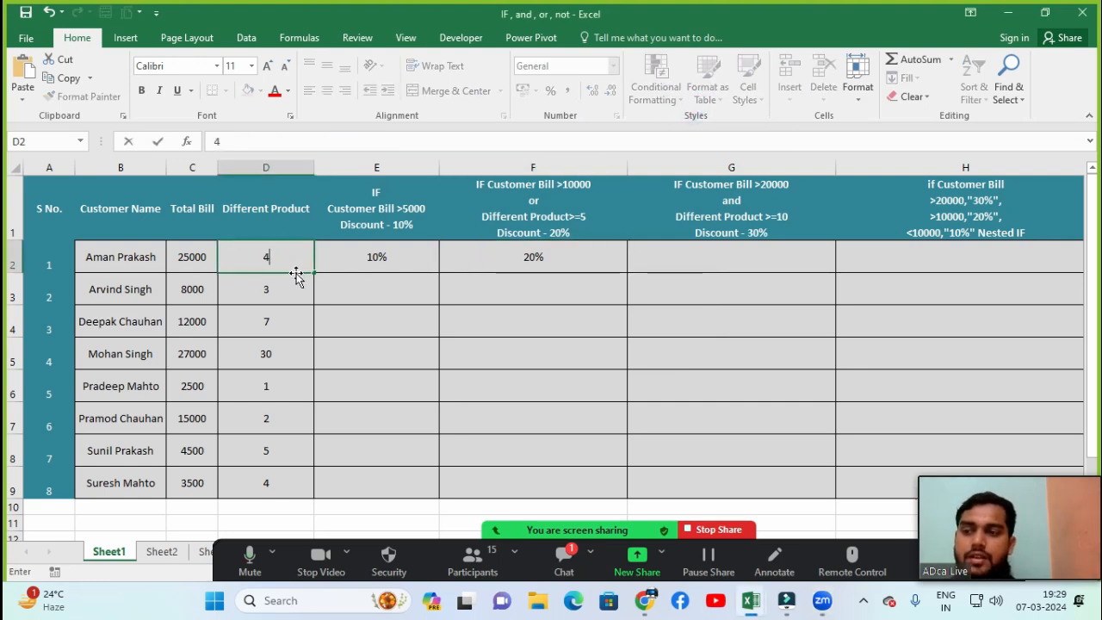
key(Return)
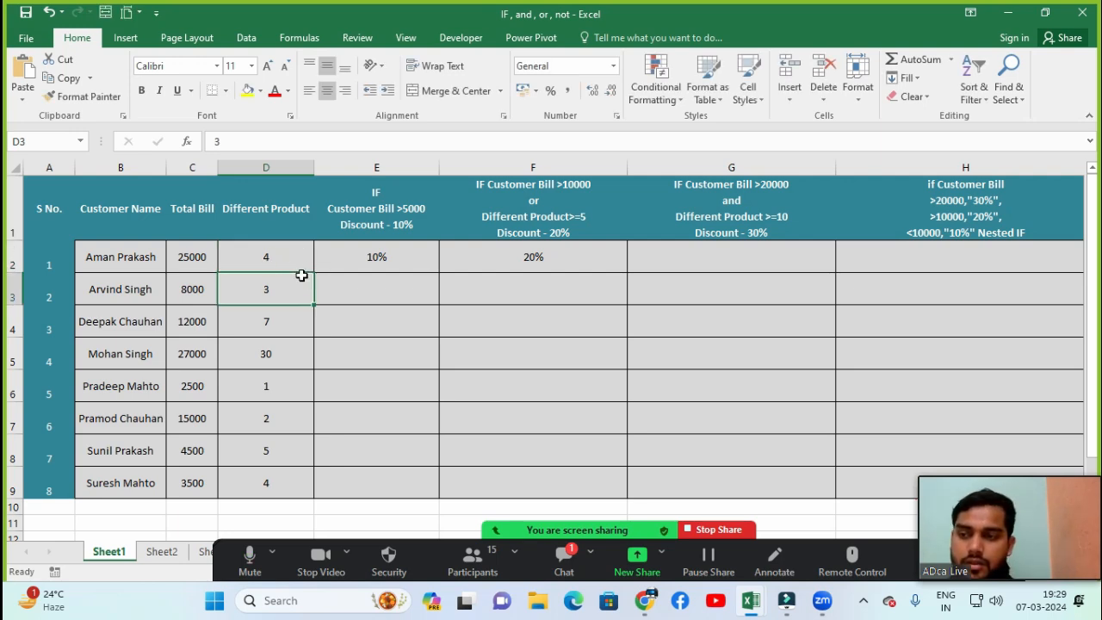
key(ctrl+z)
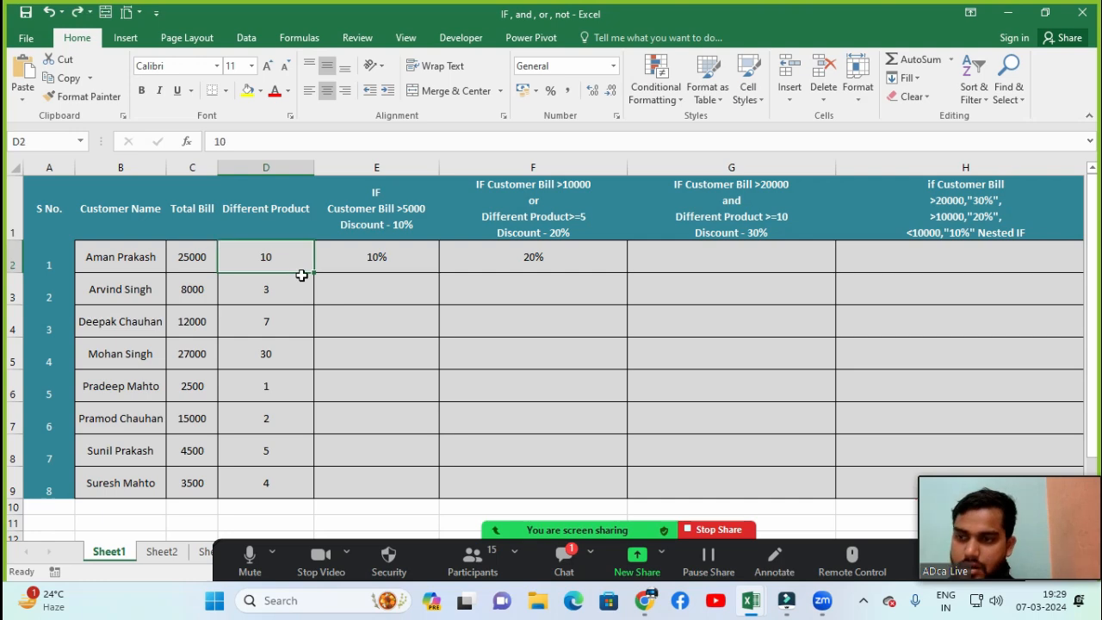
Open the IF with OR formula in F2 to examine its conditions, and close it unchanged.
click(535, 256)
double_click(560, 257)
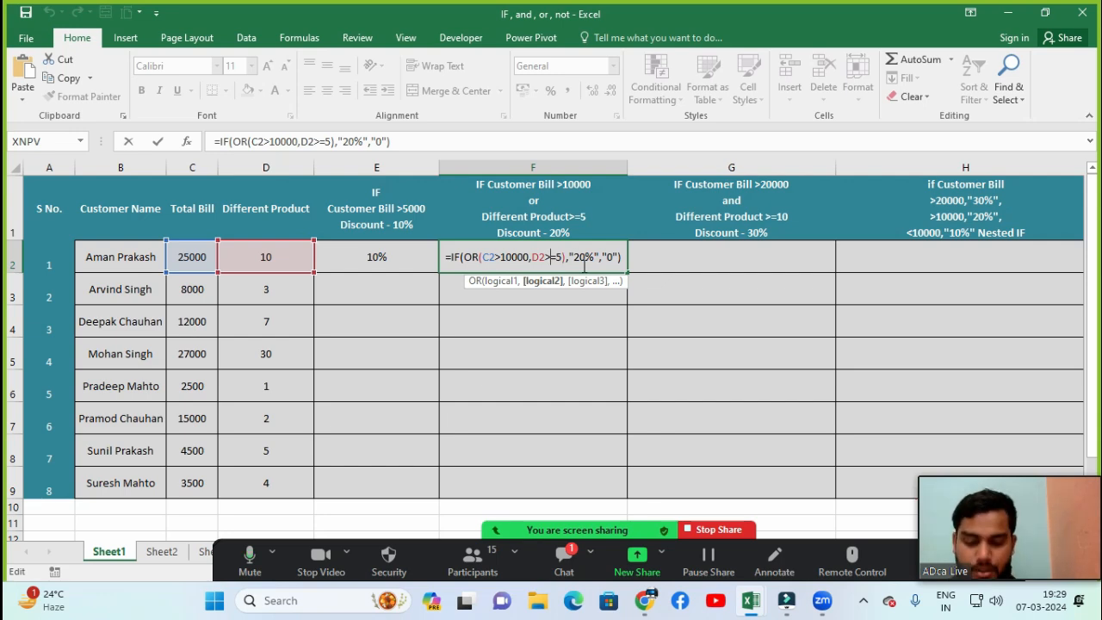
key(Return)
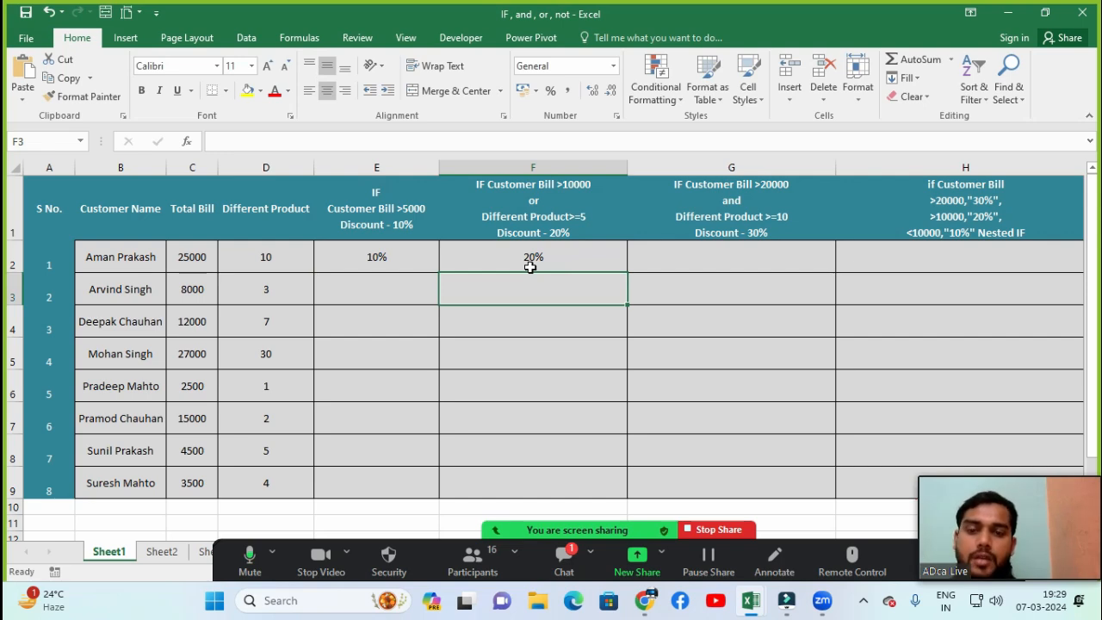
click(506, 255)
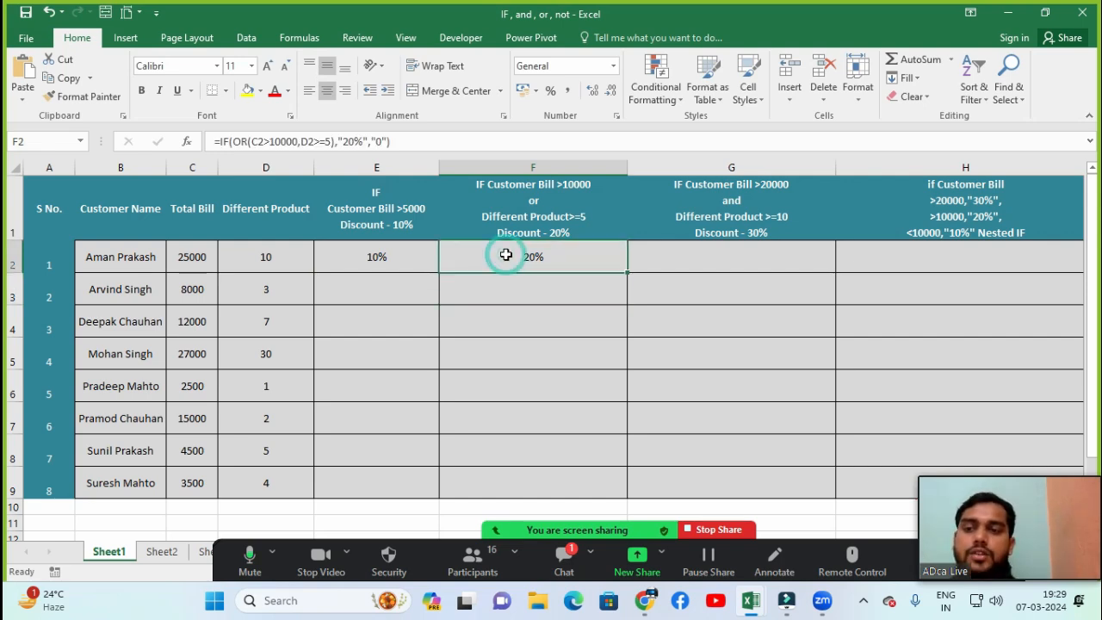
Set the Different Product value in D2 to 4 for the first customer.
click(301, 267)
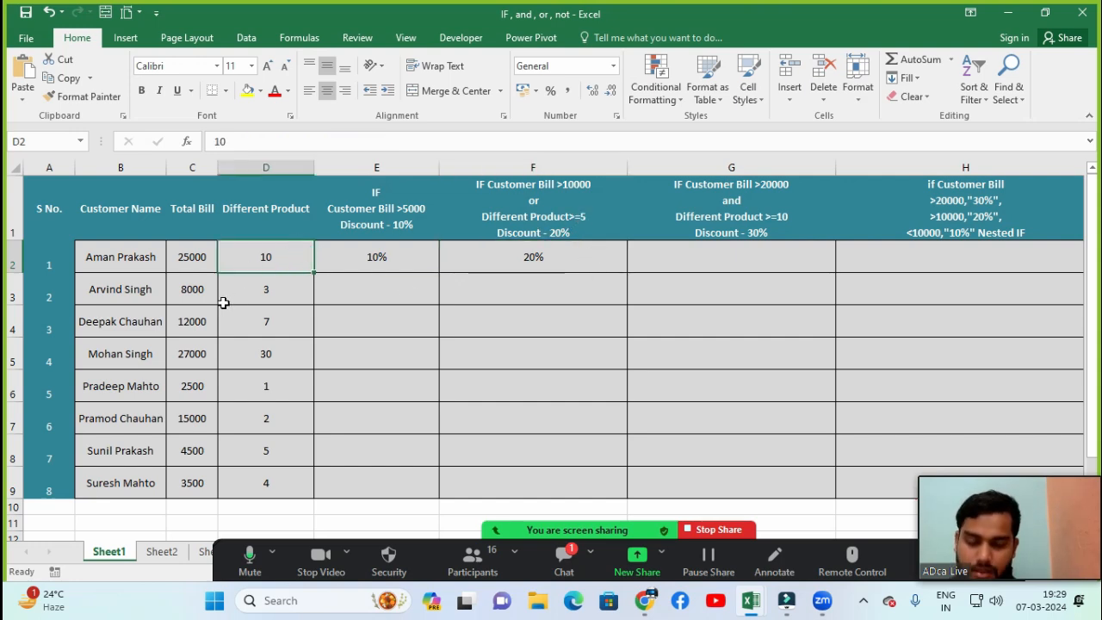
text(4)
click(292, 288)
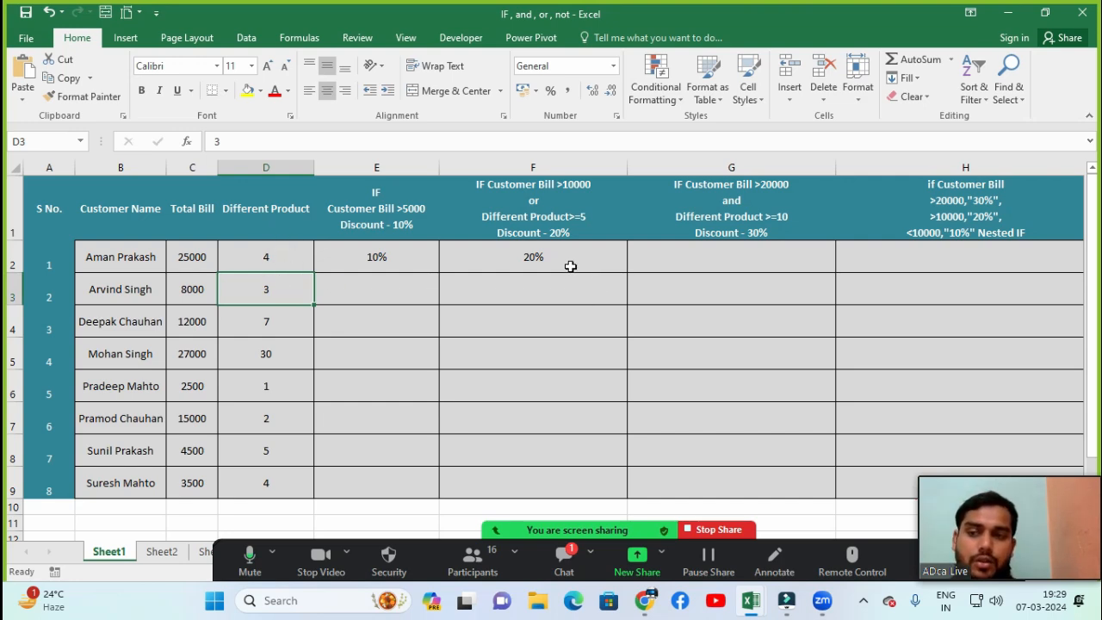
Reopen the Zoom participants list, move it clear of the F2 result, and ask the next muted participant with a raised hand to unmute.
click(490, 558)
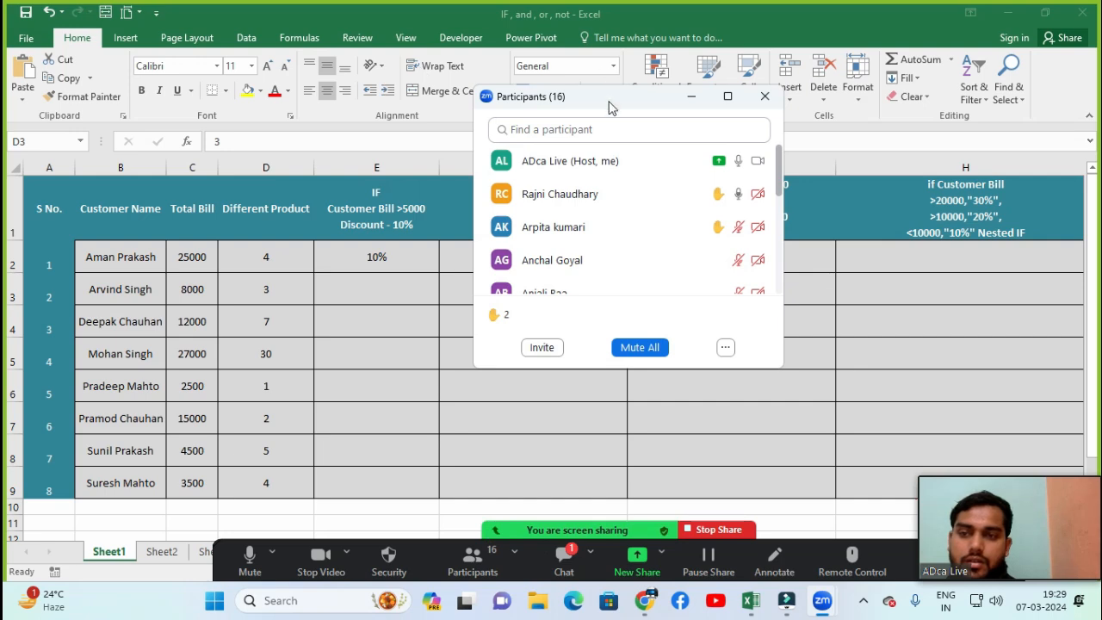
drag(610, 105, 751, 192)
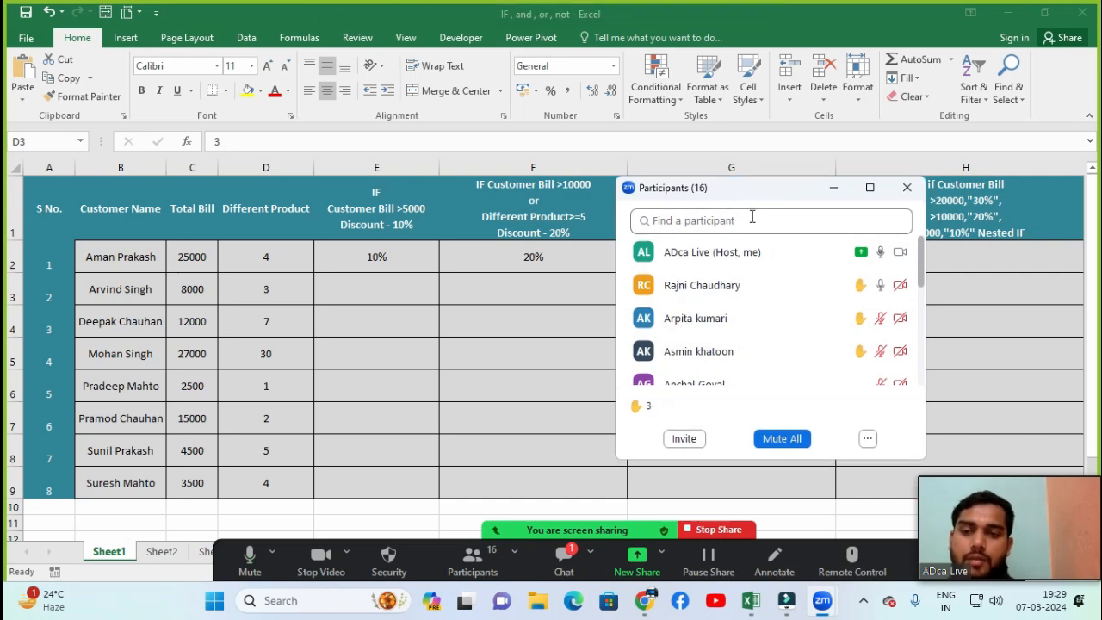
click(831, 324)
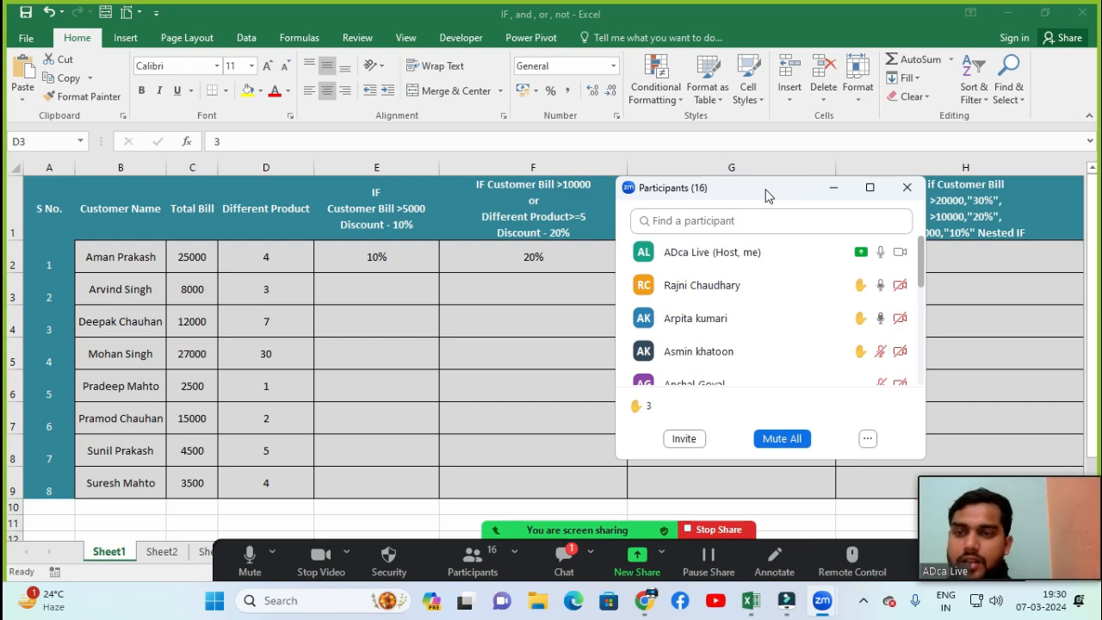
Mute the participant who just spoke, ask the next one with a raised hand to unmute, and minimize the participants list.
drag(767, 196, 731, 143)
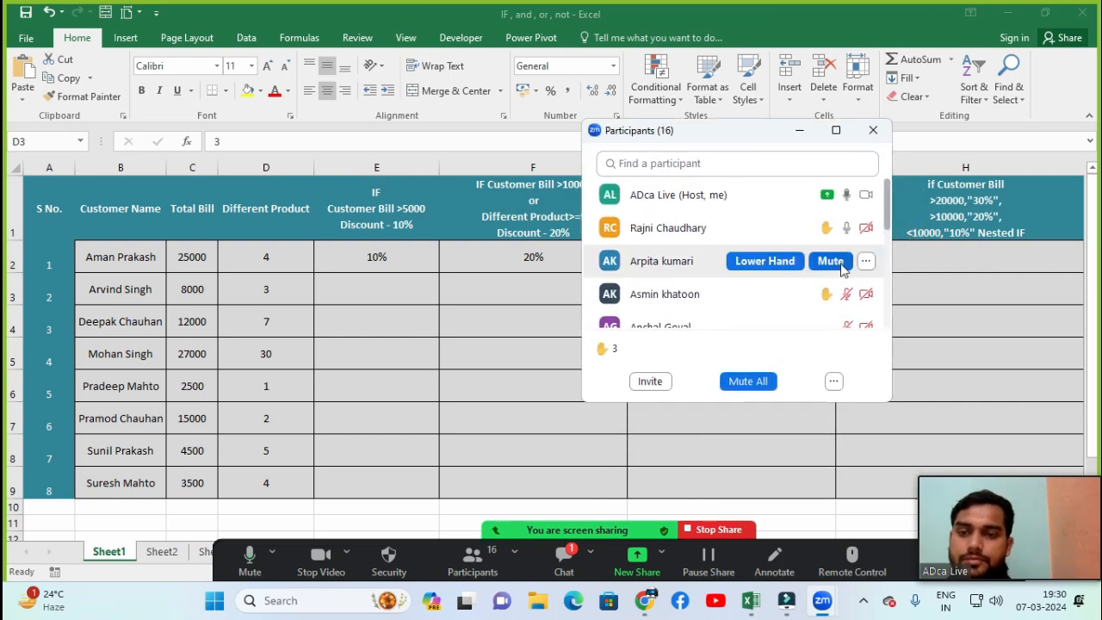
click(842, 269)
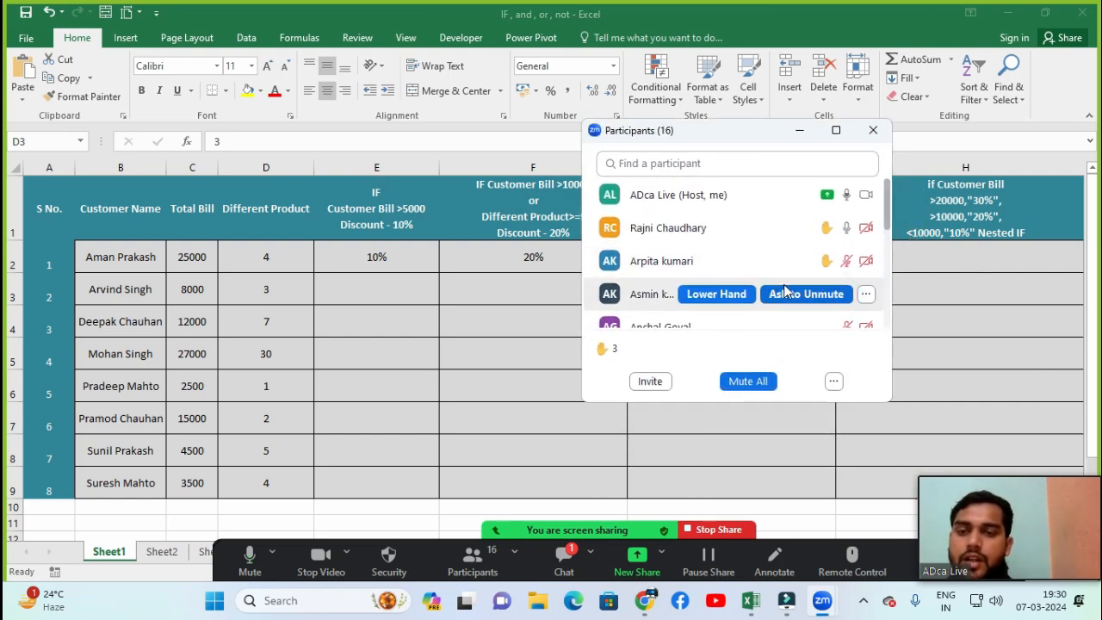
click(784, 291)
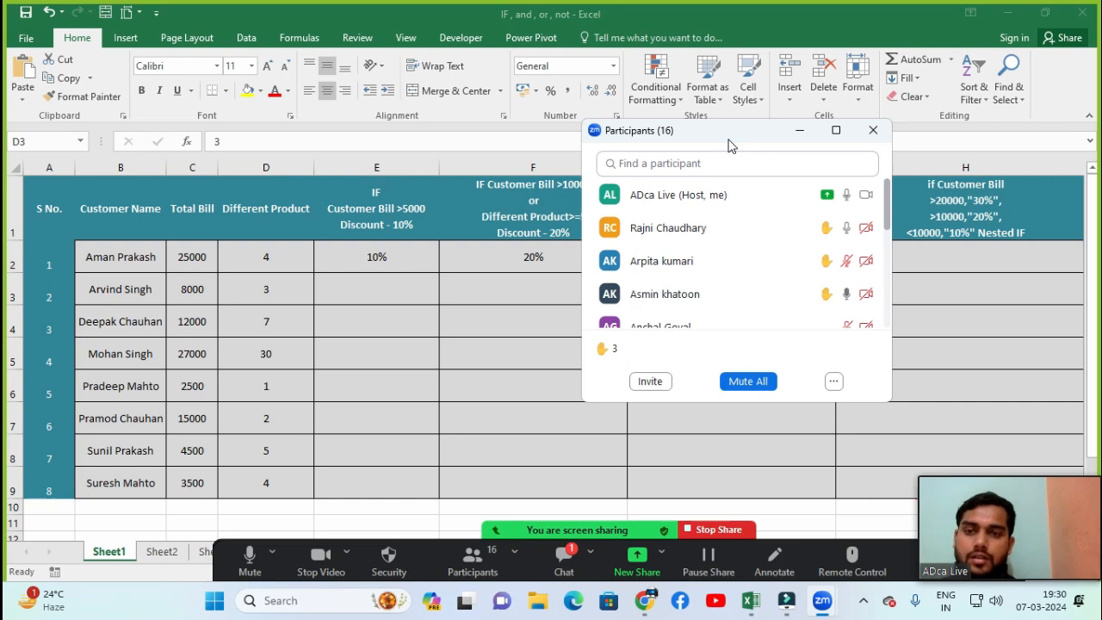
click(794, 130)
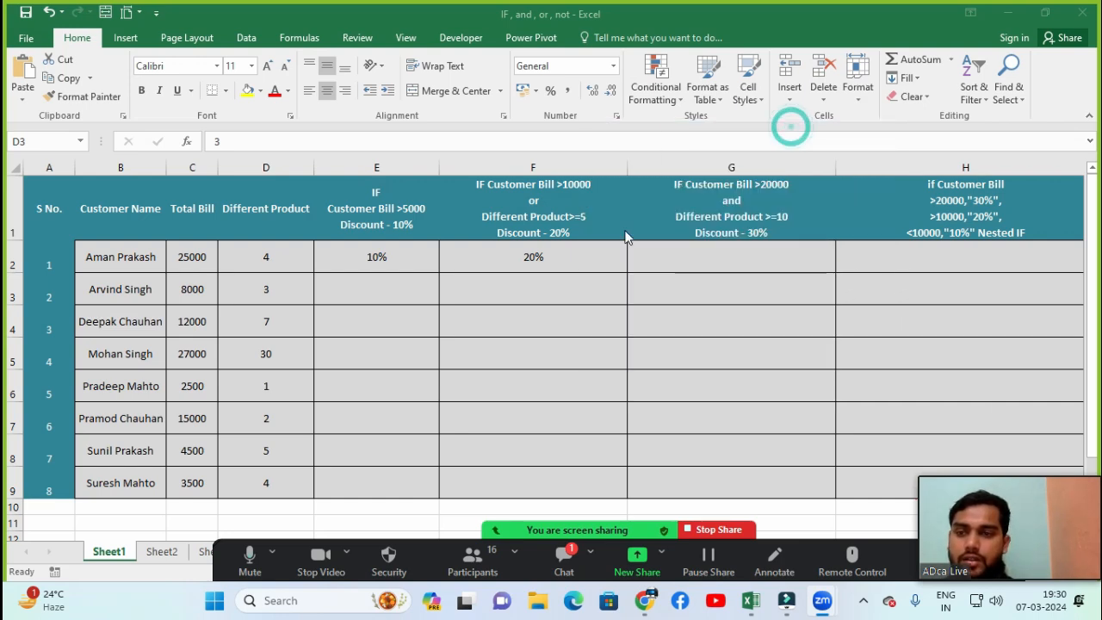
Change the value-if-false in the F2 formula to "false", giving =IF(OR(C2>10000,D2>=5),"20%","false").
click(534, 256)
double_click(533, 256)
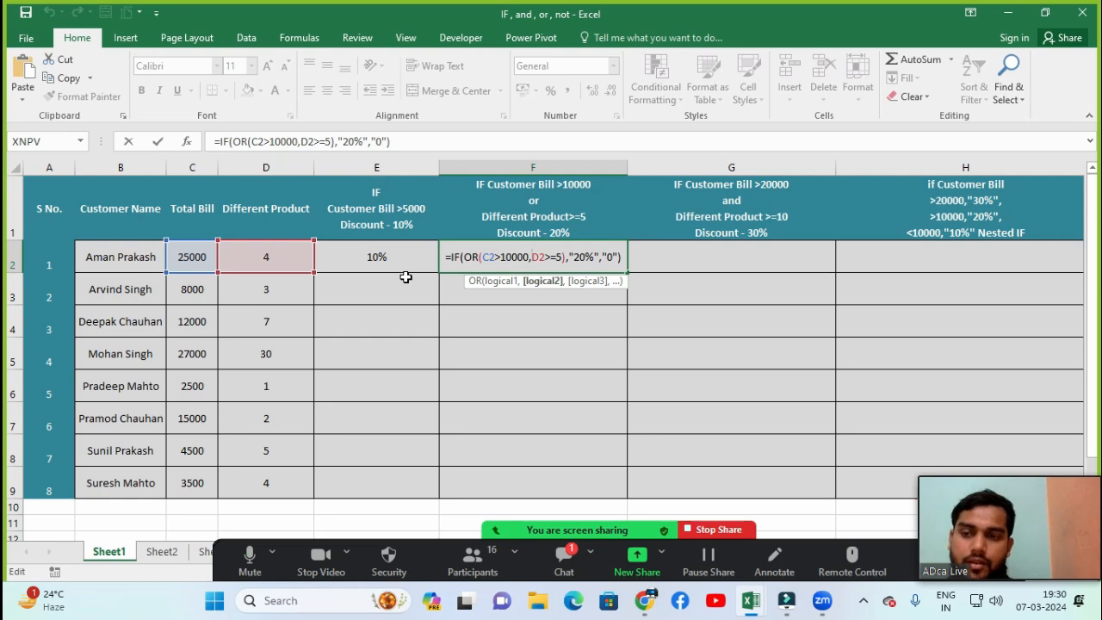
click(613, 257)
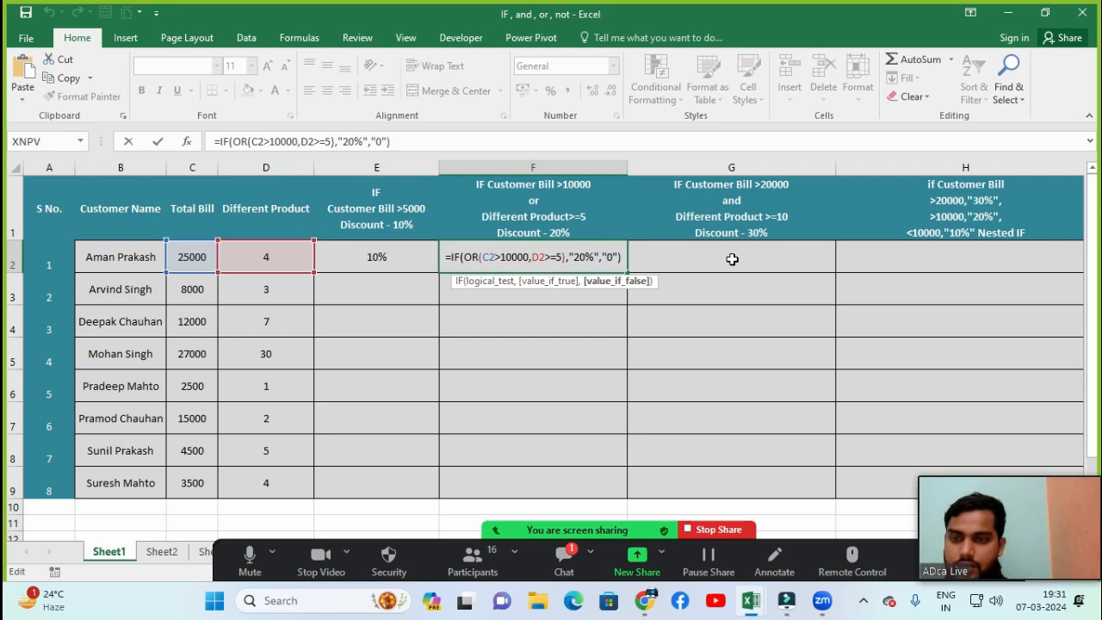
key(BackSpace)
text(f)
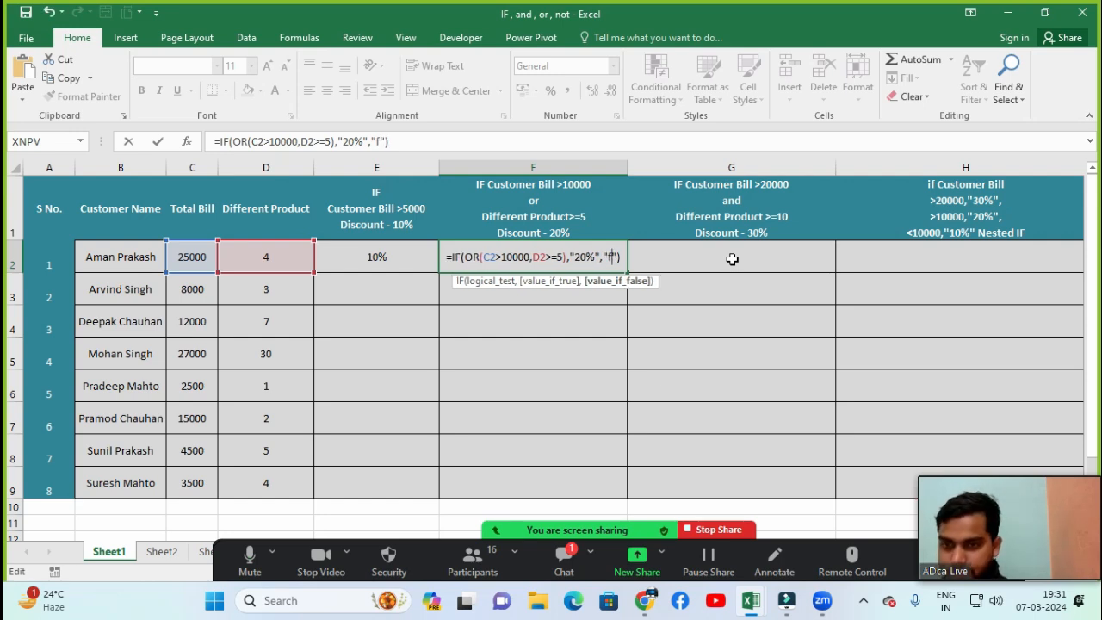
text(alse)
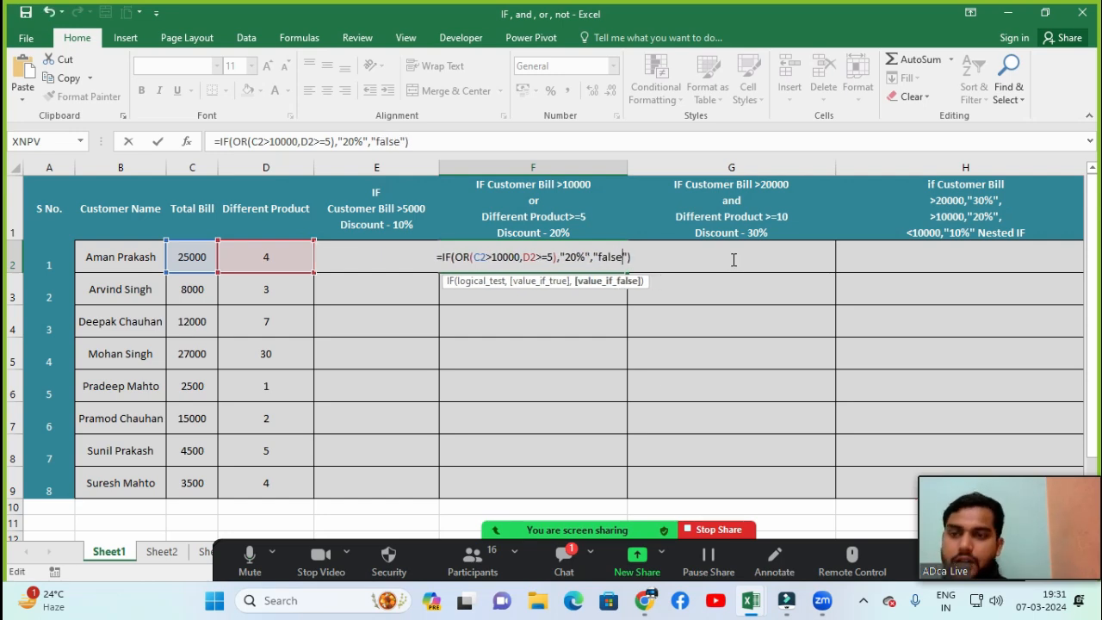
key(Return)
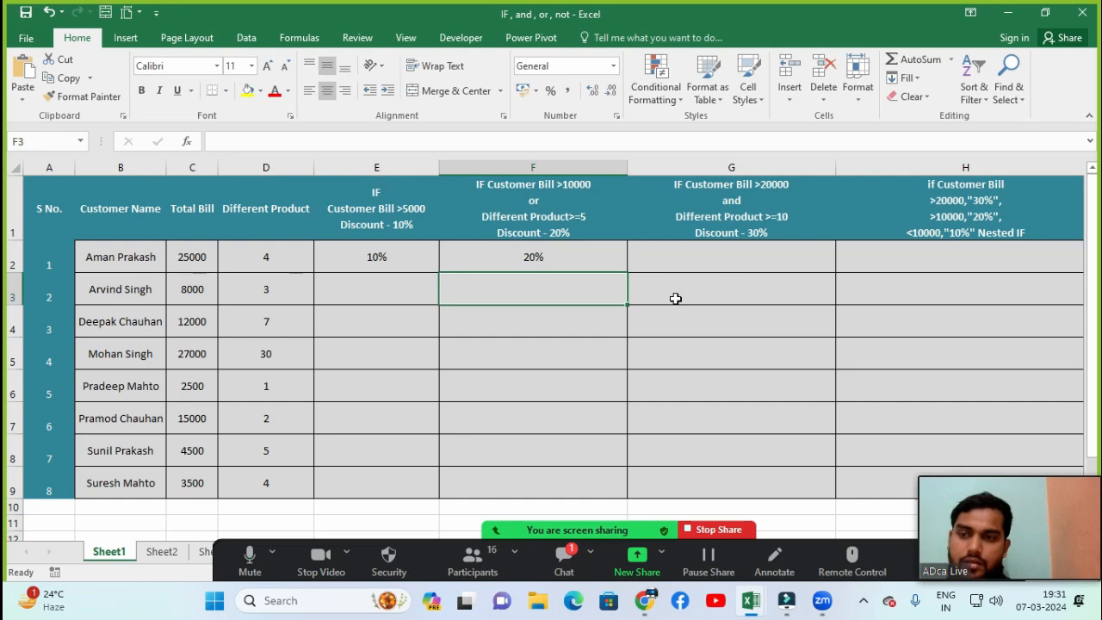
Try a Different Product value of 2 in D2 to test the edited F2 formula, and set it back to 4.
click(270, 264)
text(2)
key(Return)
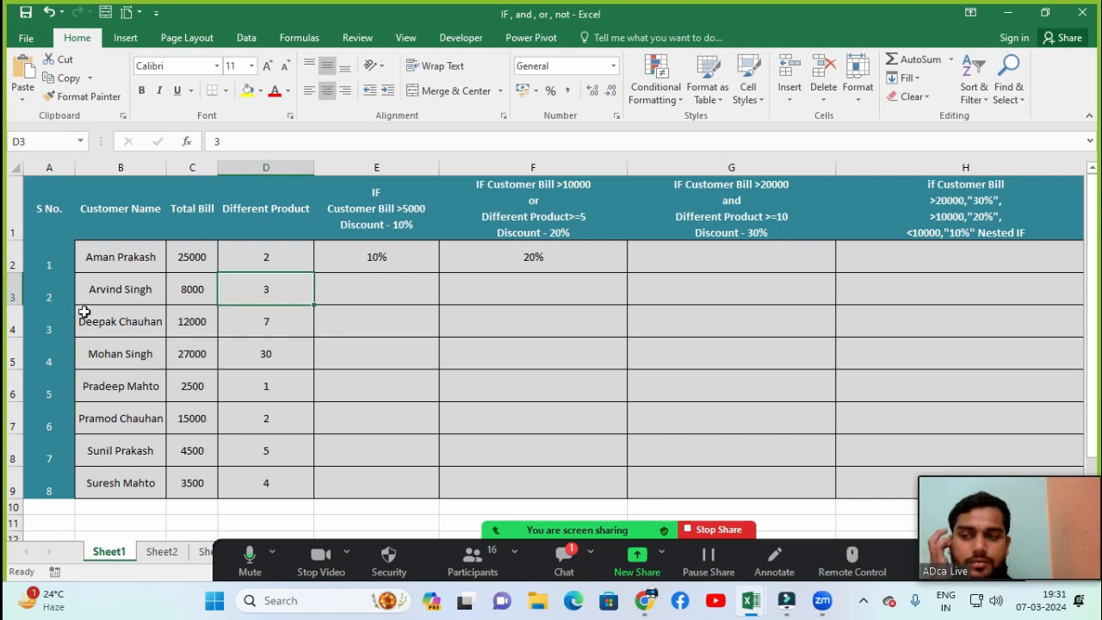
click(251, 259)
text(4)
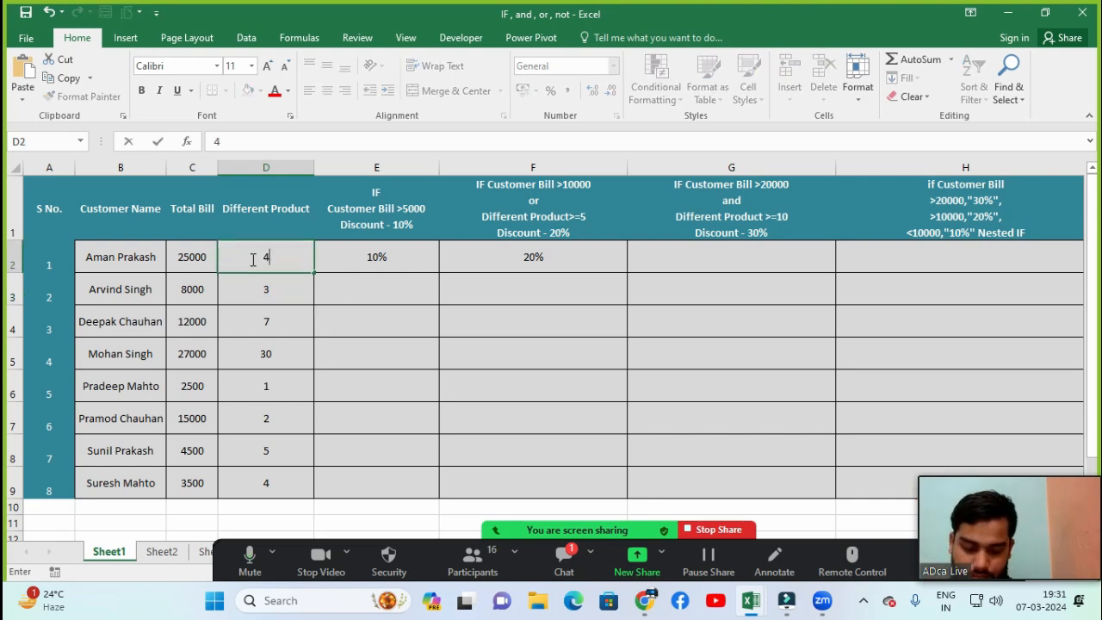
key(Return)
click(257, 258)
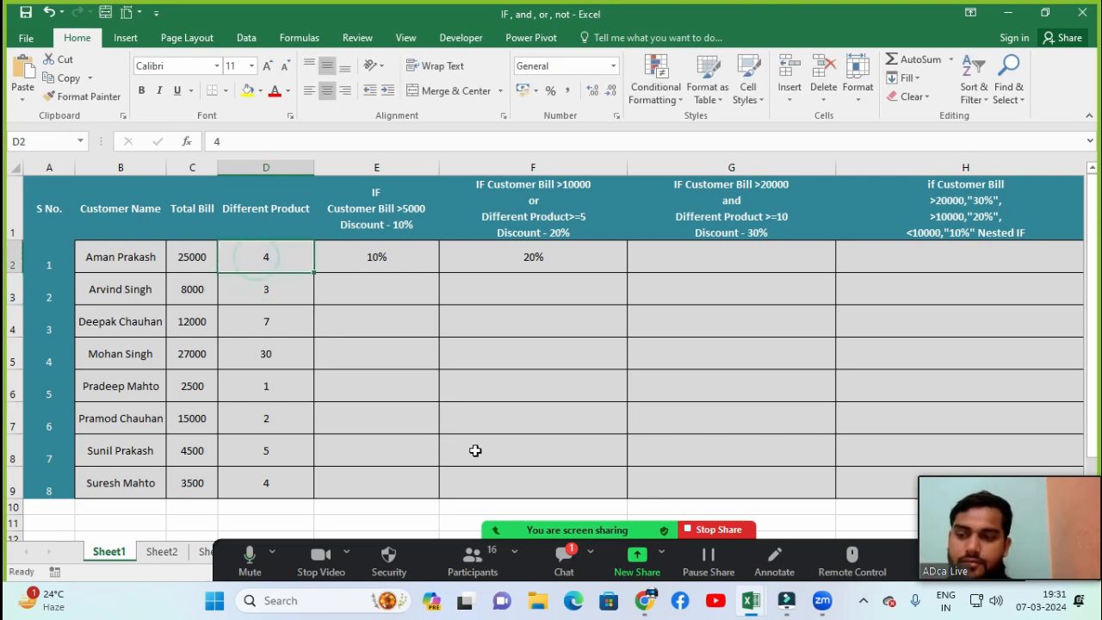
Read the participants' latest messages in the Zoom meeting chat, and close the chat and the meeting time notice.
click(502, 571)
click(568, 561)
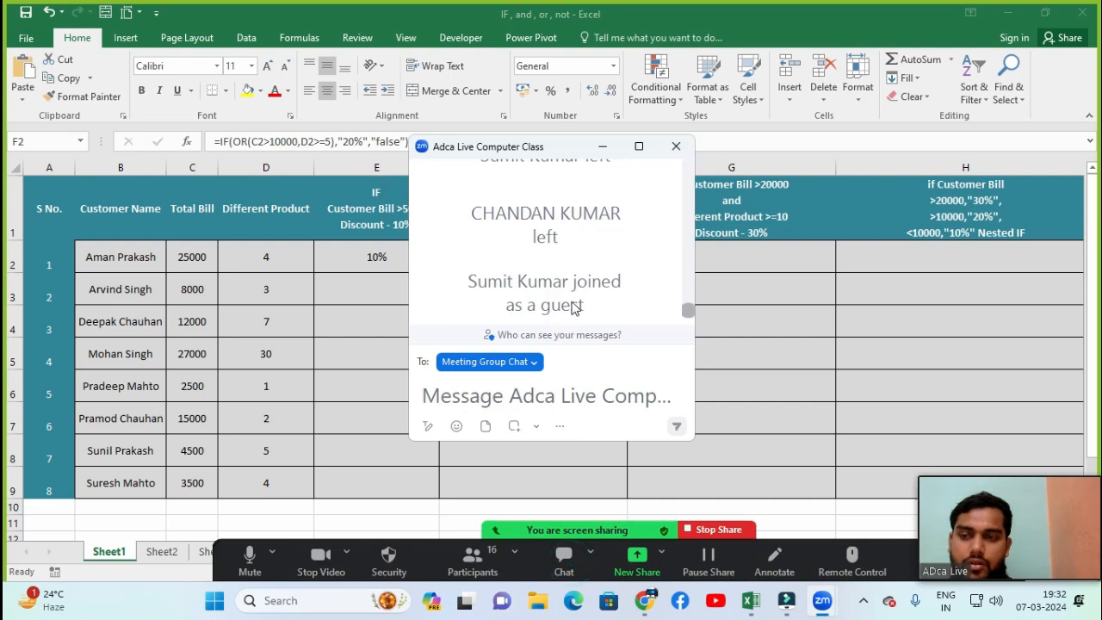
scroll(575, 309, up, 3)
scroll(569, 308, up, 3)
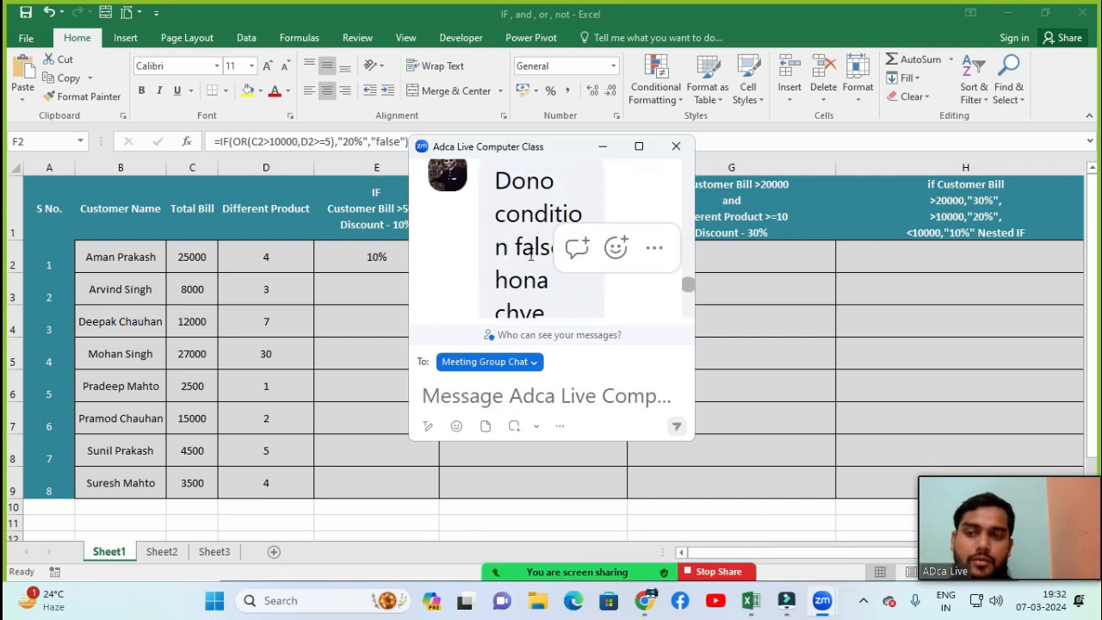
scroll(529, 257, down, 1)
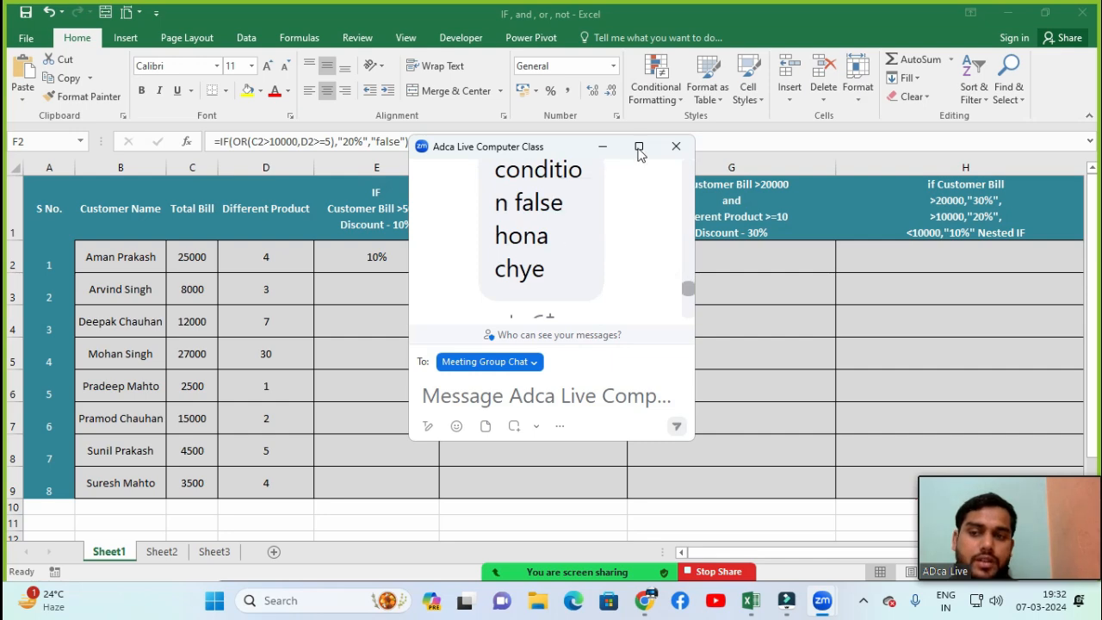
click(671, 140)
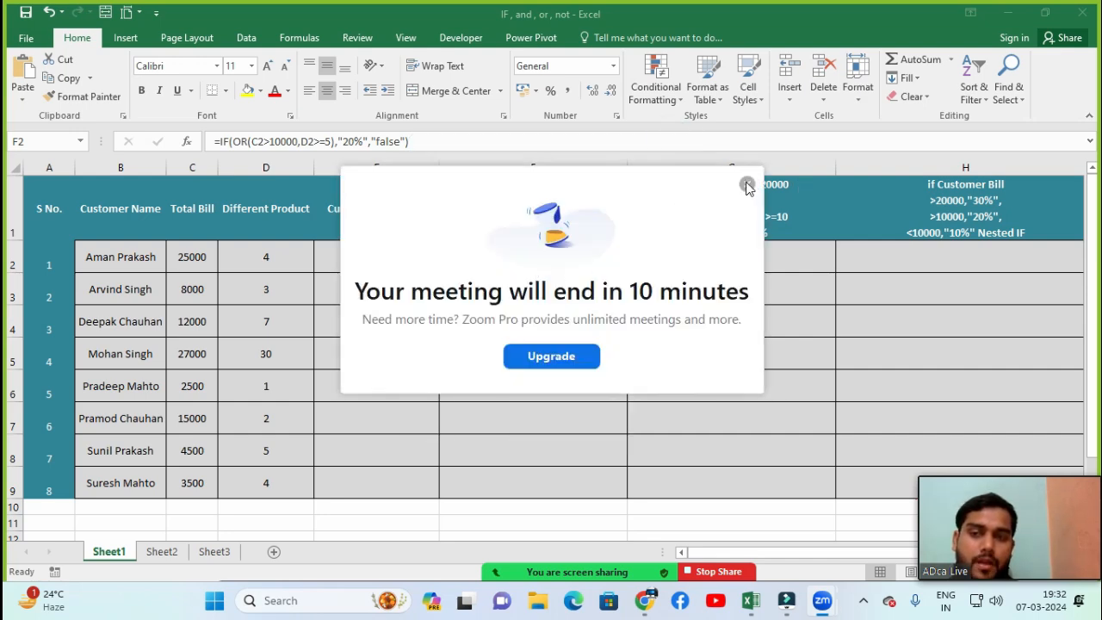
click(747, 185)
Set the first customer's Total Bill in C2 to 5000 to test F2 with both conditions unmet.
click(564, 257)
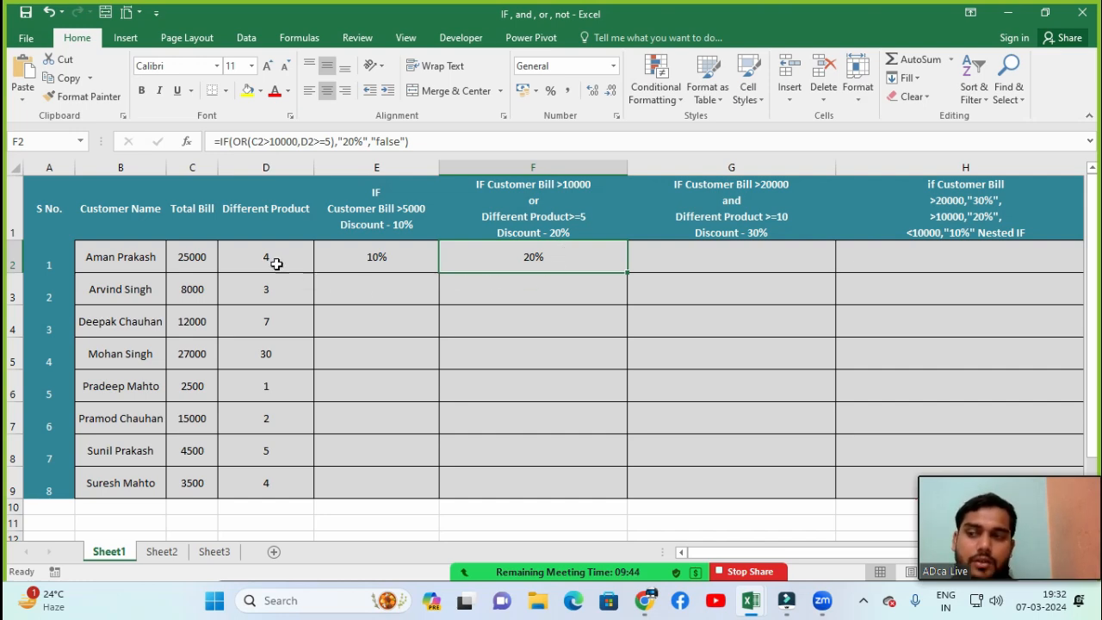
click(186, 258)
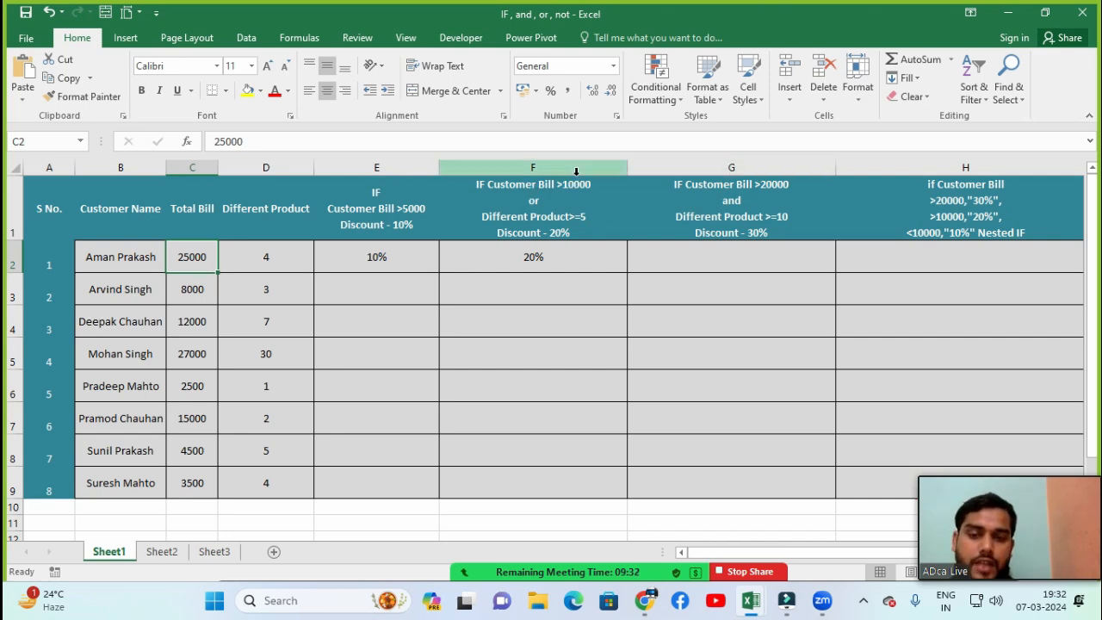
text(5000)
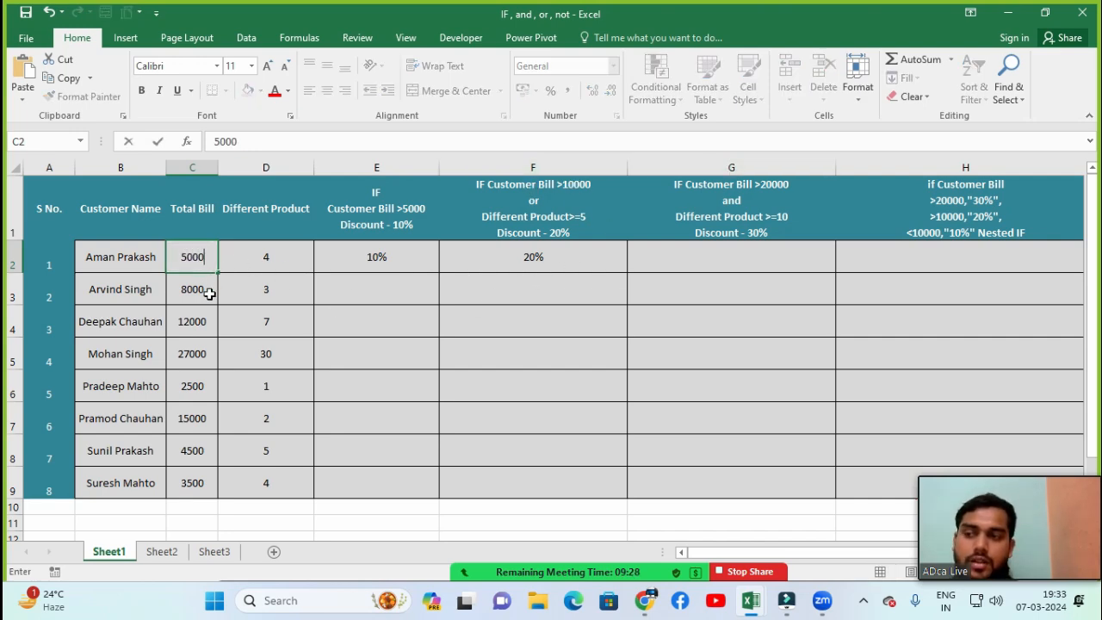
key(Return)
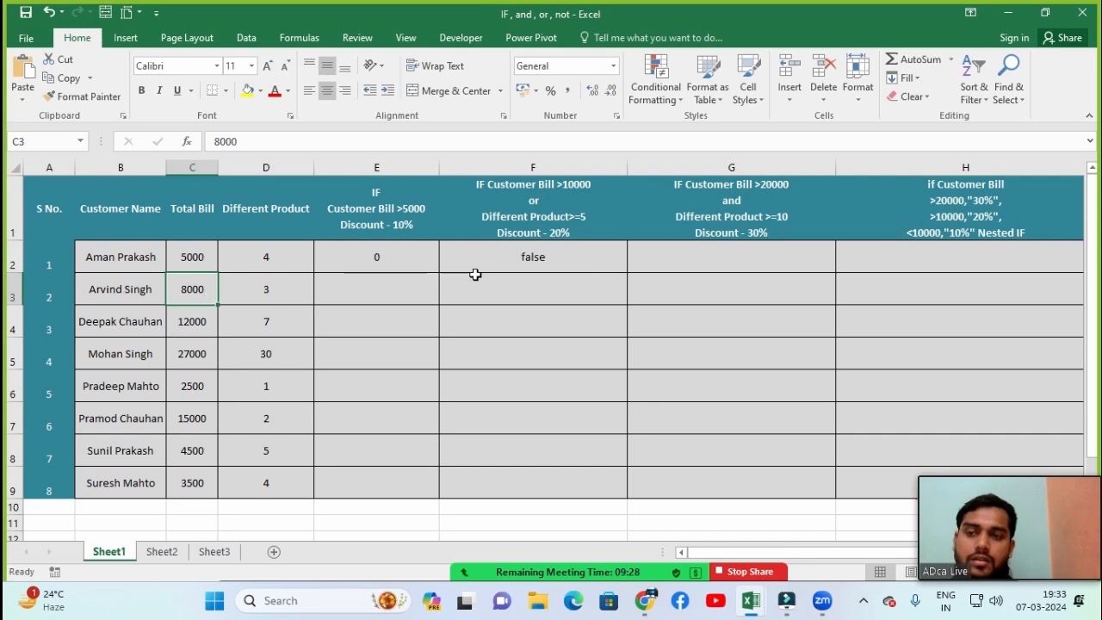
Change the value-if-false in the F2 formula to "0", giving =IF(OR(C2>10000,D2>=5),"20%","0").
click(508, 250)
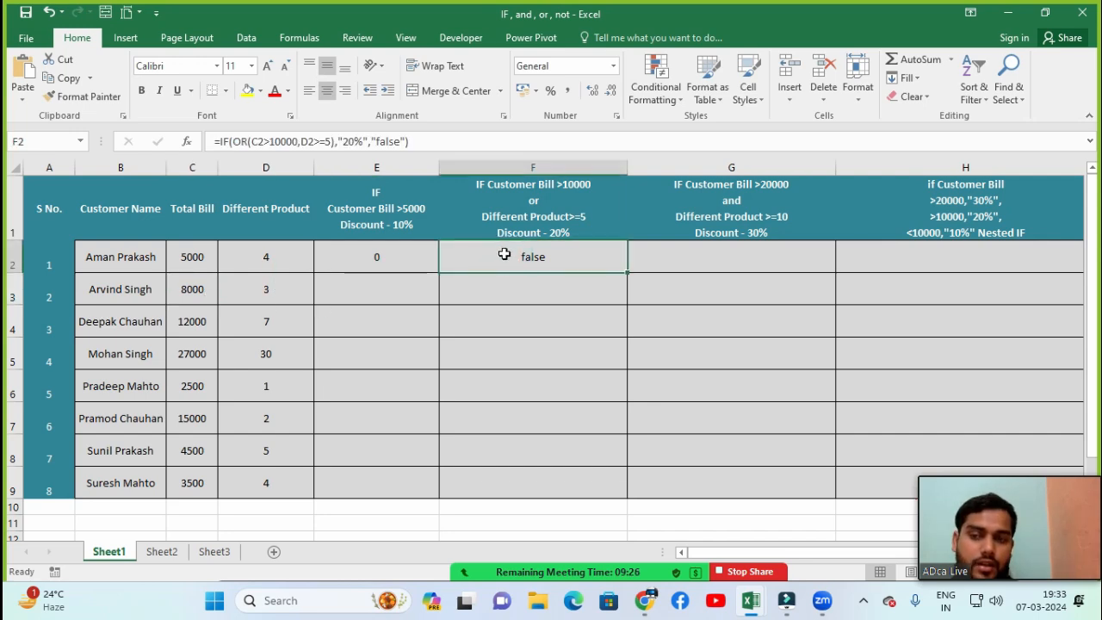
double_click(504, 254)
click(622, 256)
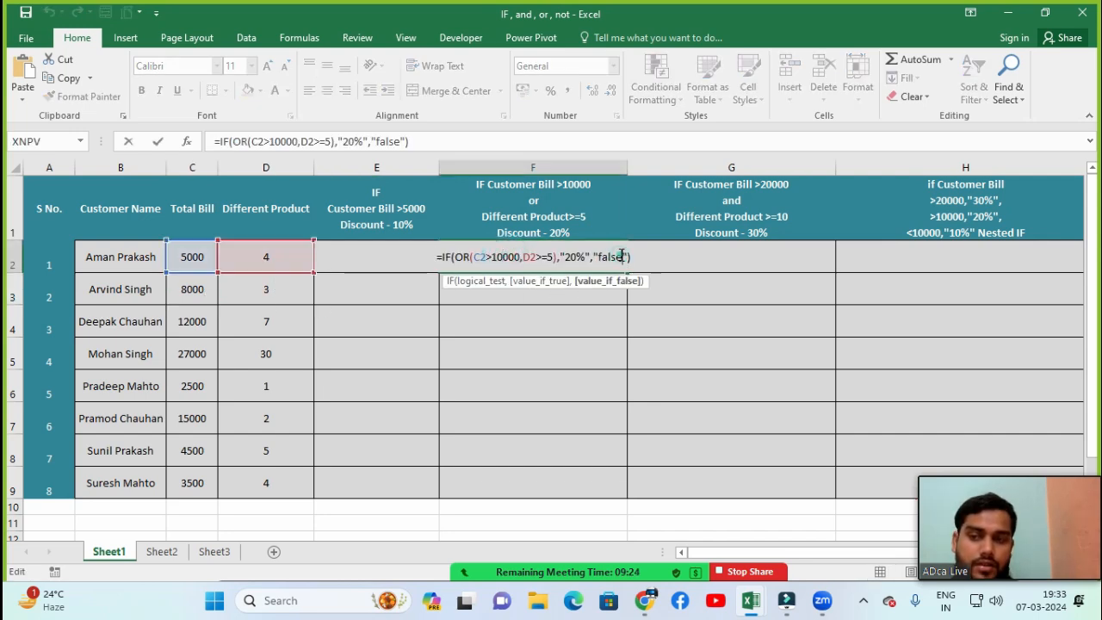
key(BackSpace)
key(BackSpace)
key(BackSpace)
key(BackSpace)
key(BackSpace)
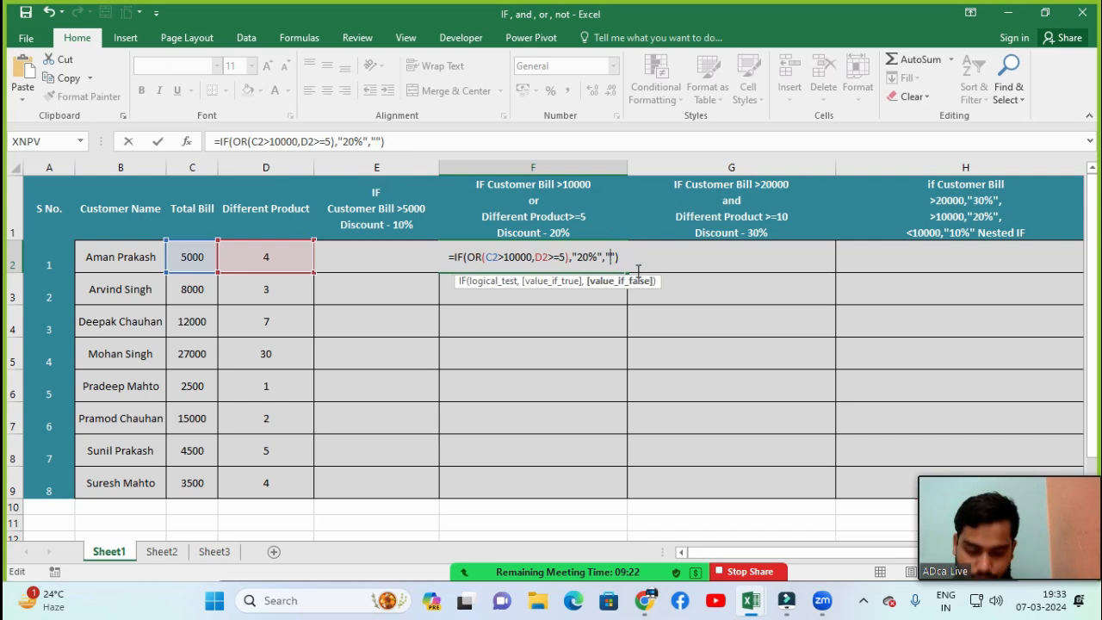
text(0)
key(Return)
click(534, 258)
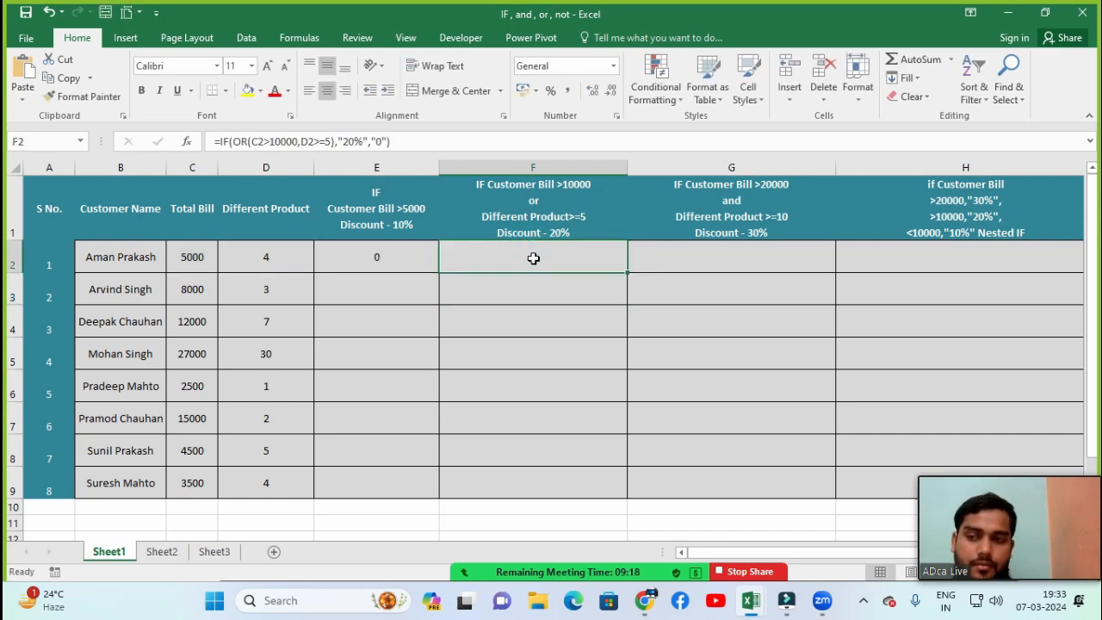
Undo the recent test edits to the F2 formula and to the first customer's Total Bill and Different Product values.
key(ctrl+z)
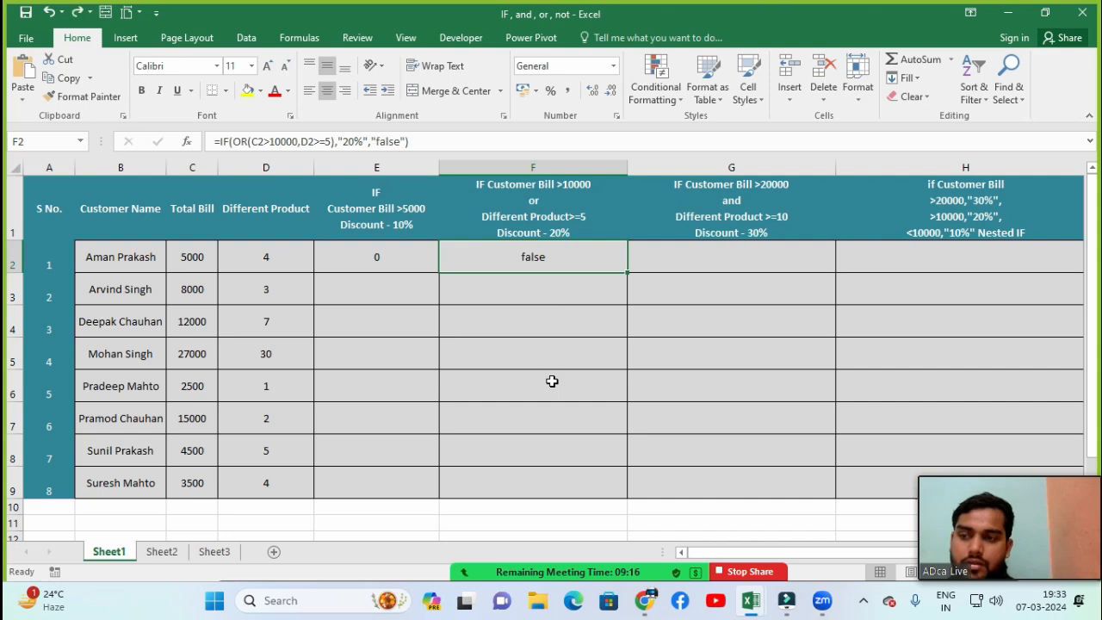
key(ctrl+z)
key(ctrl+z)
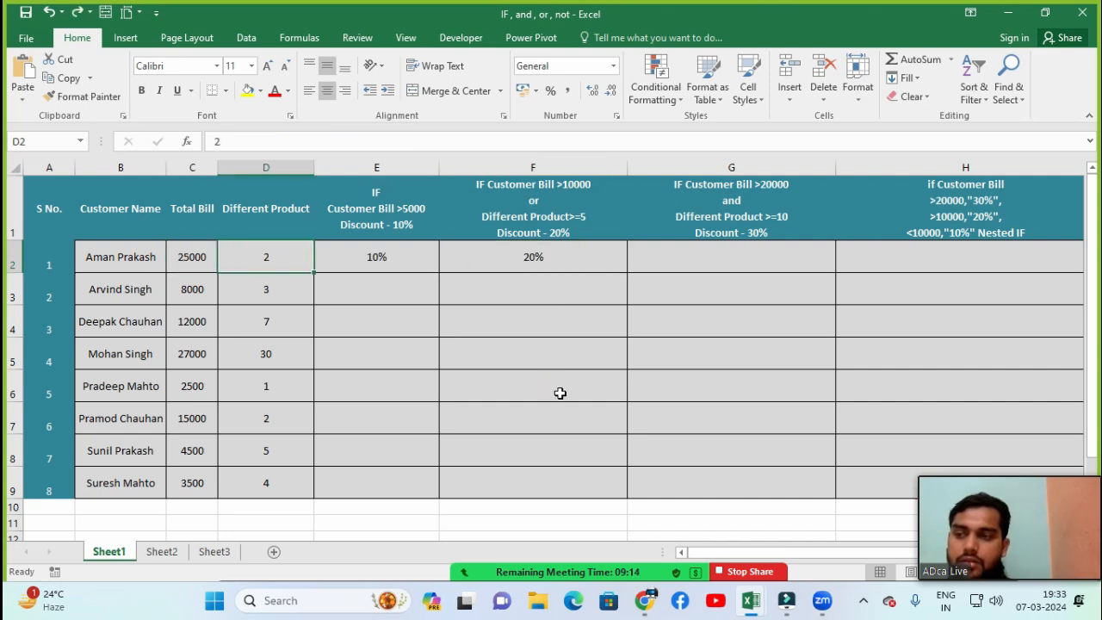
key(ctrl+z)
key(ctrl+z)
Set the first customer's Different Product value in D2 to 10.
click(275, 255)
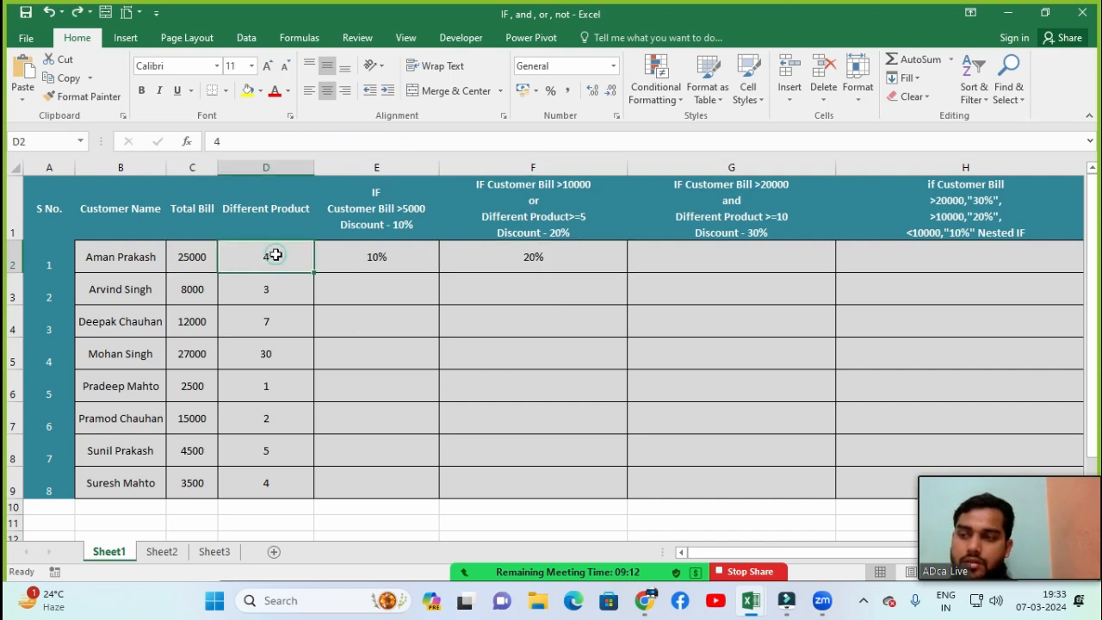
text(10)
key(Return)
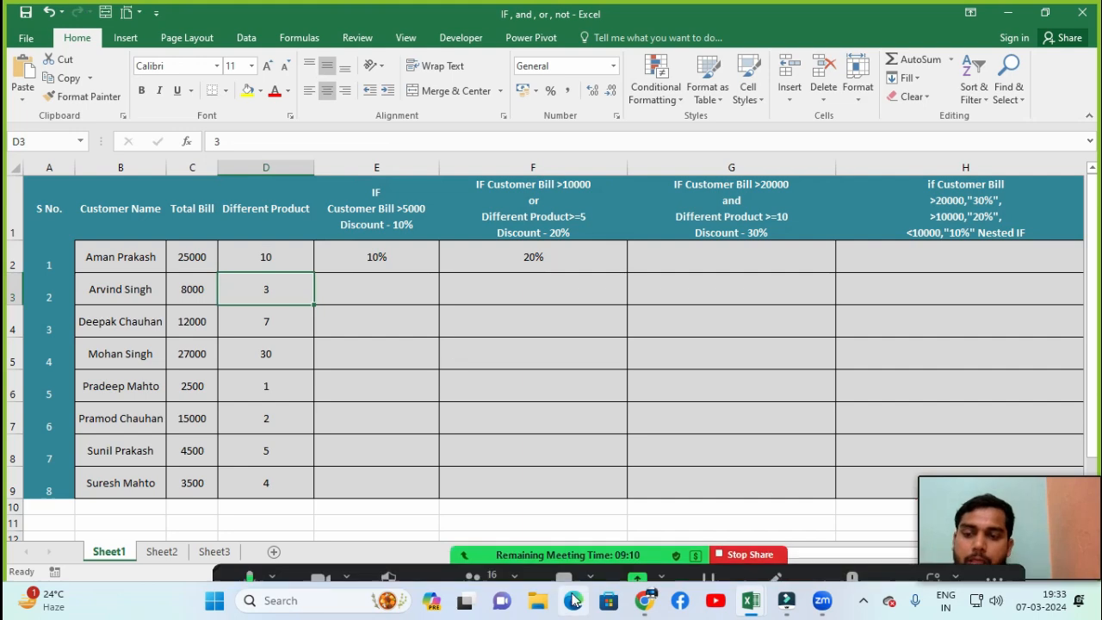
Ask all participants to unmute in the Zoom participants list and move the list window aside.
click(468, 563)
click(833, 382)
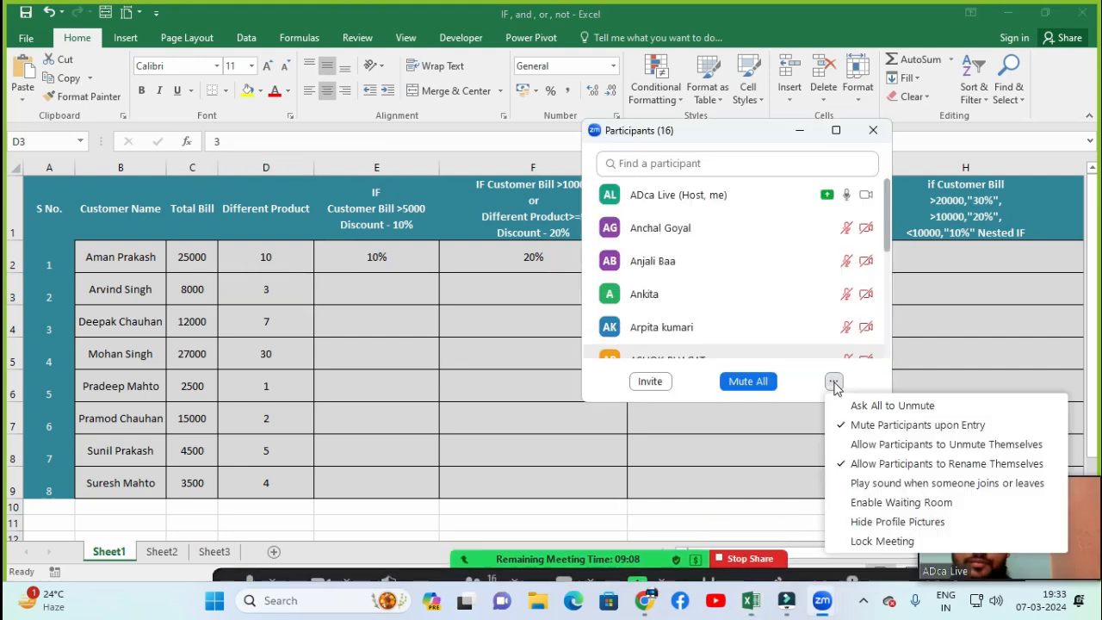
click(852, 405)
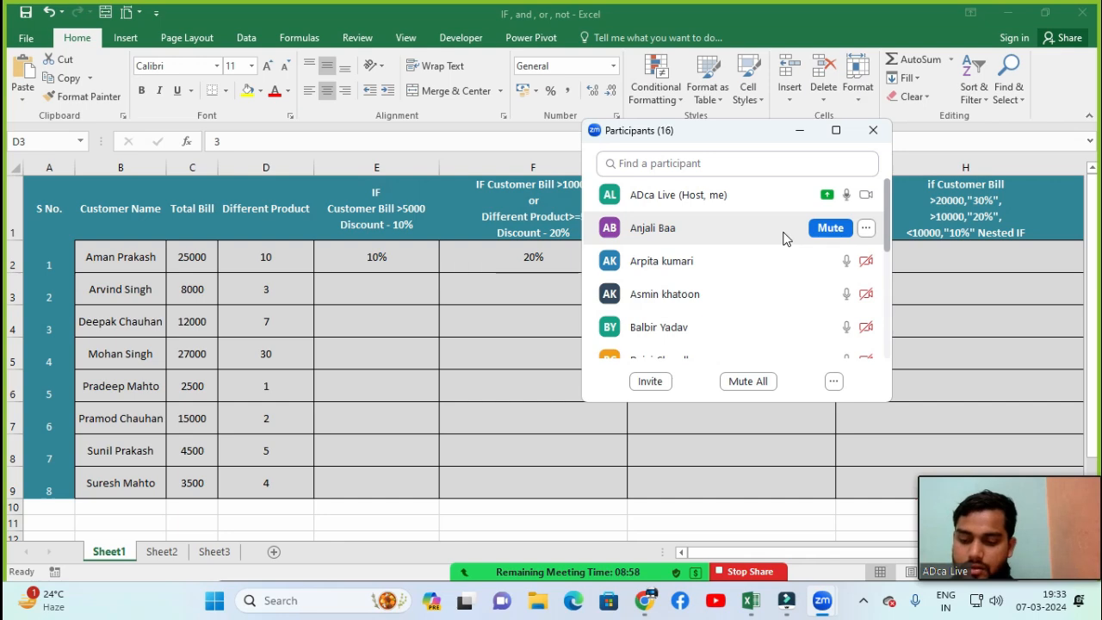
drag(745, 138, 792, 199)
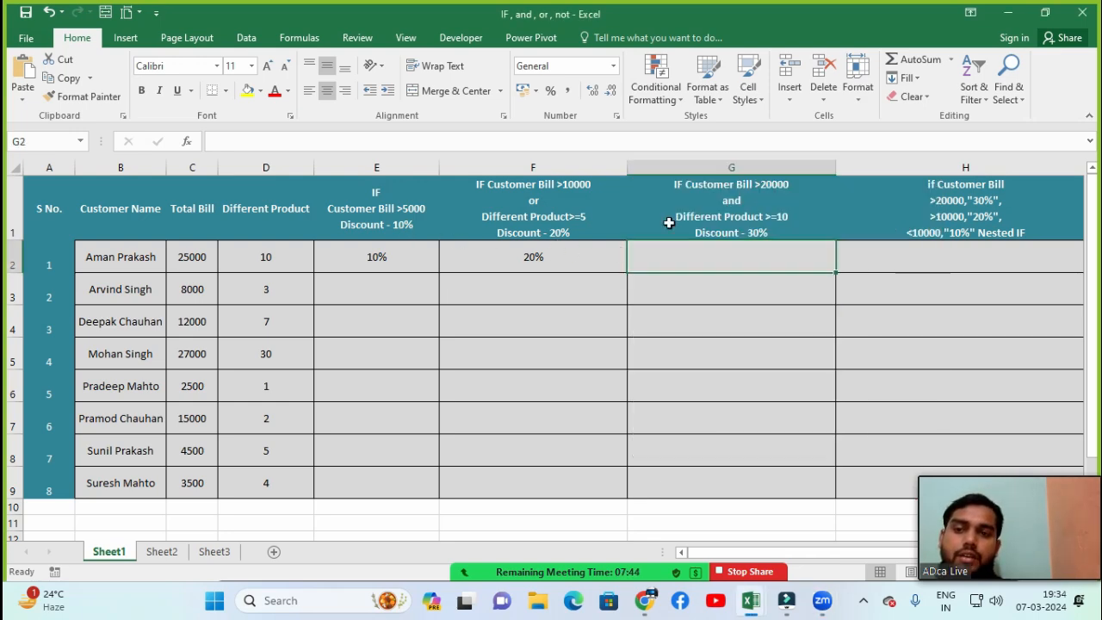
Examine the AND discount condition in header G1 and the first customer's result cell G2.
click(684, 206)
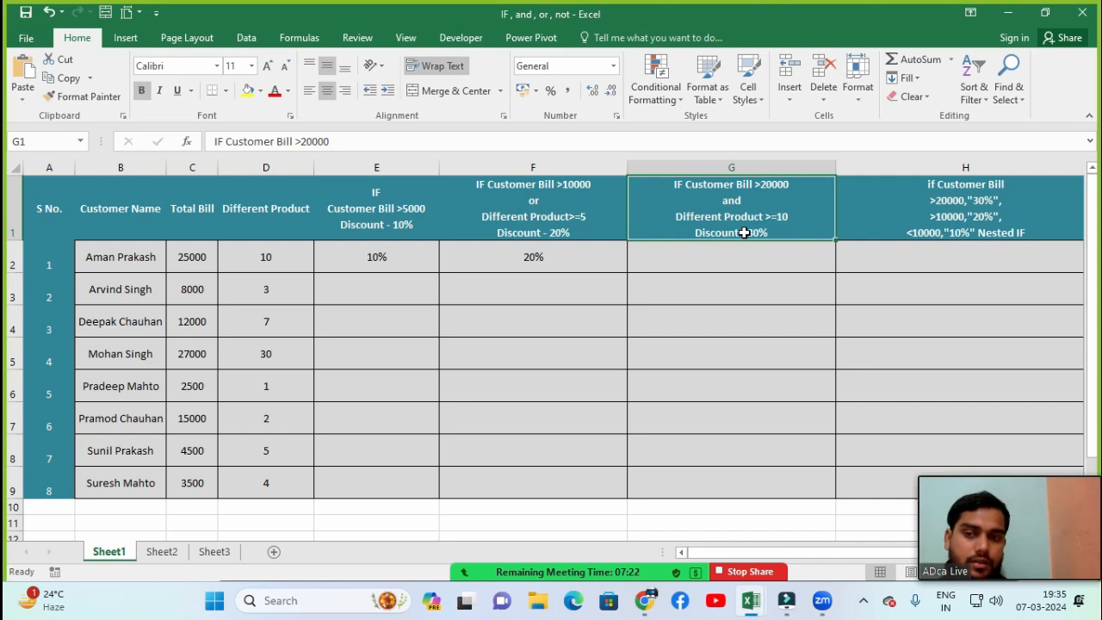
click(738, 259)
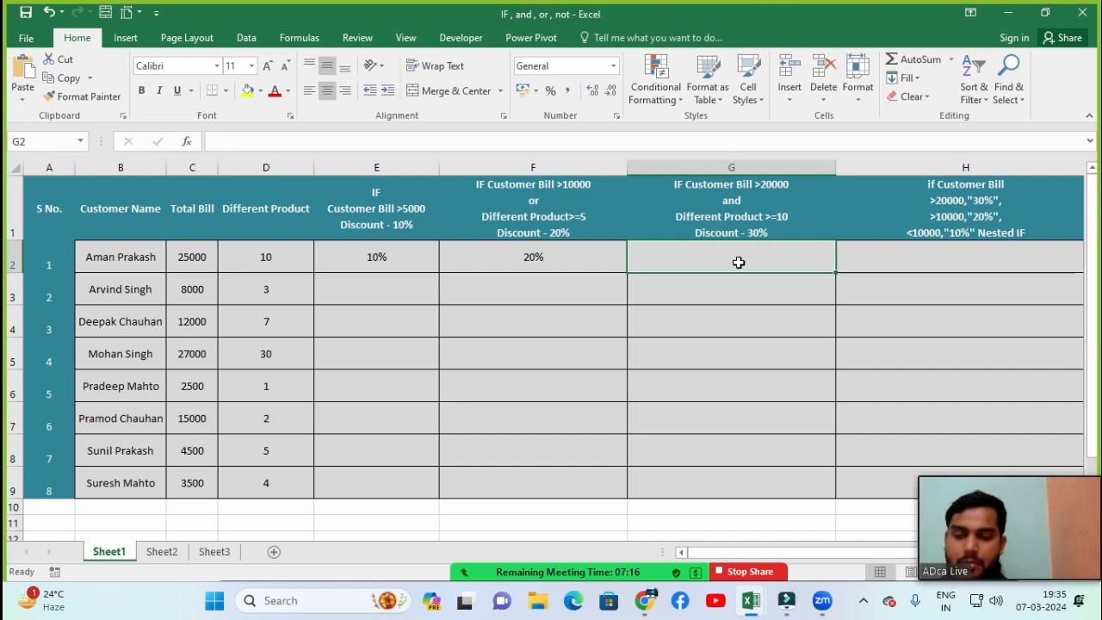
click(729, 276)
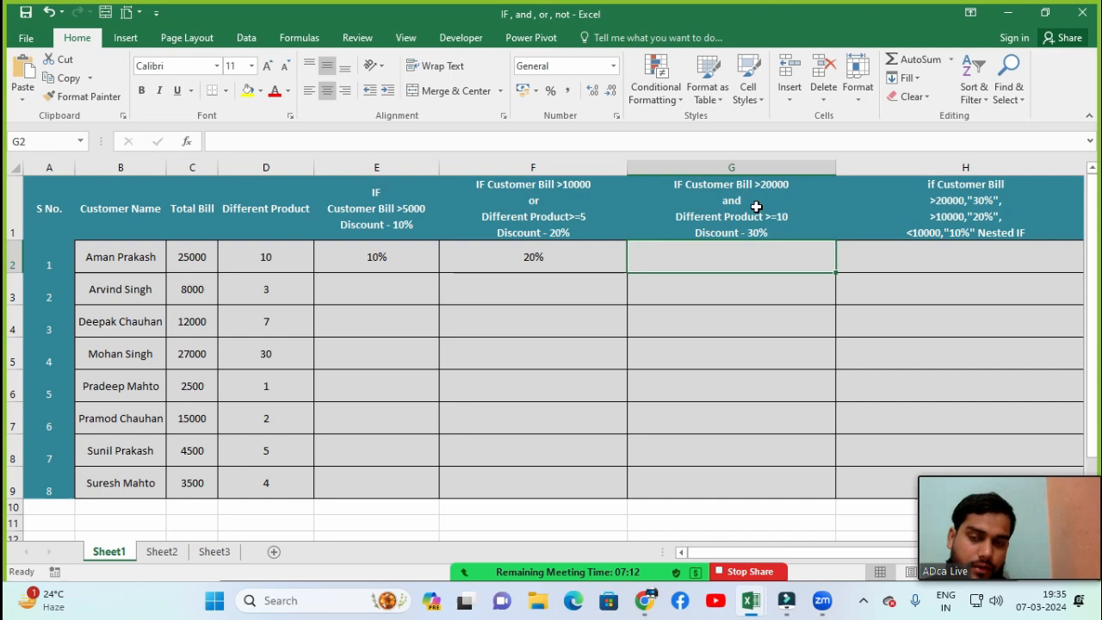
click(739, 260)
text(=)
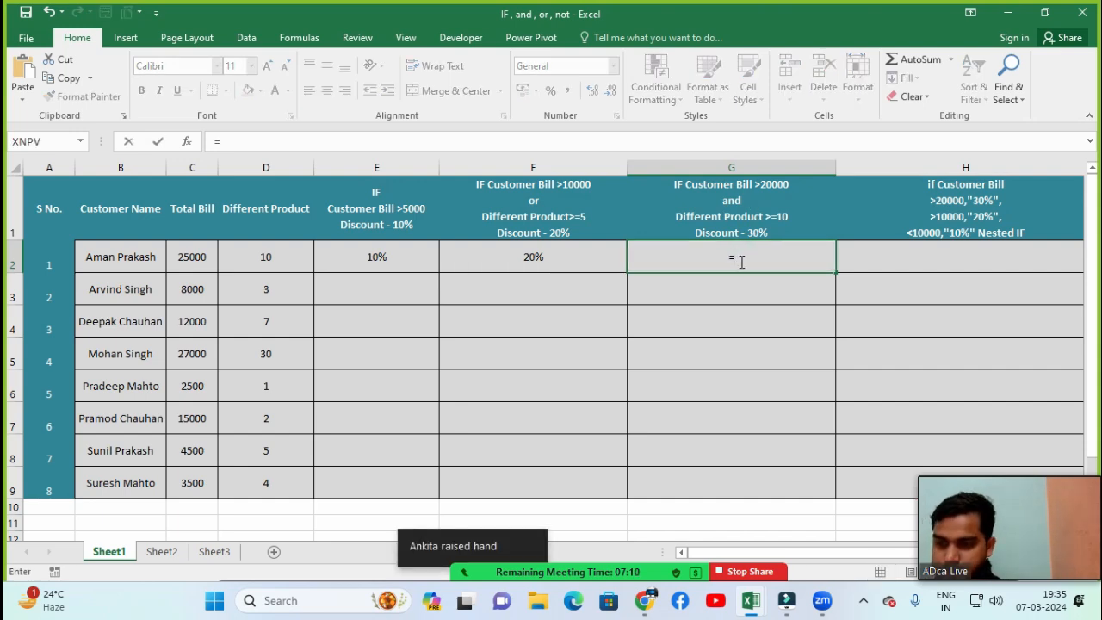
key(Escape)
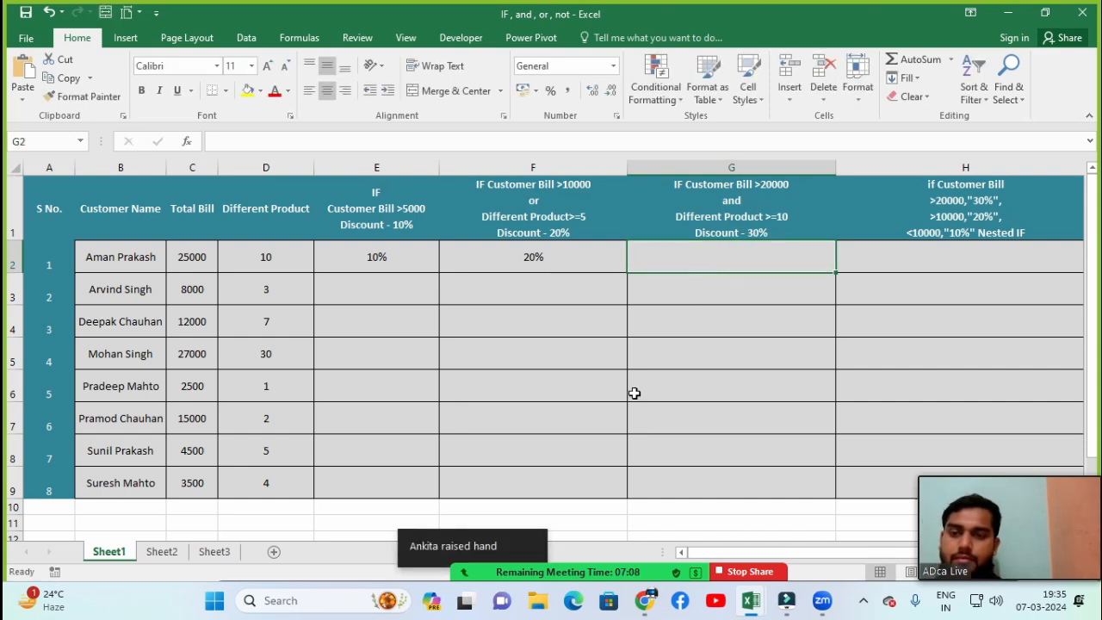
Ask the participant with the raised hand to unmute in the Zoom participants list, and minimise the list.
click(482, 560)
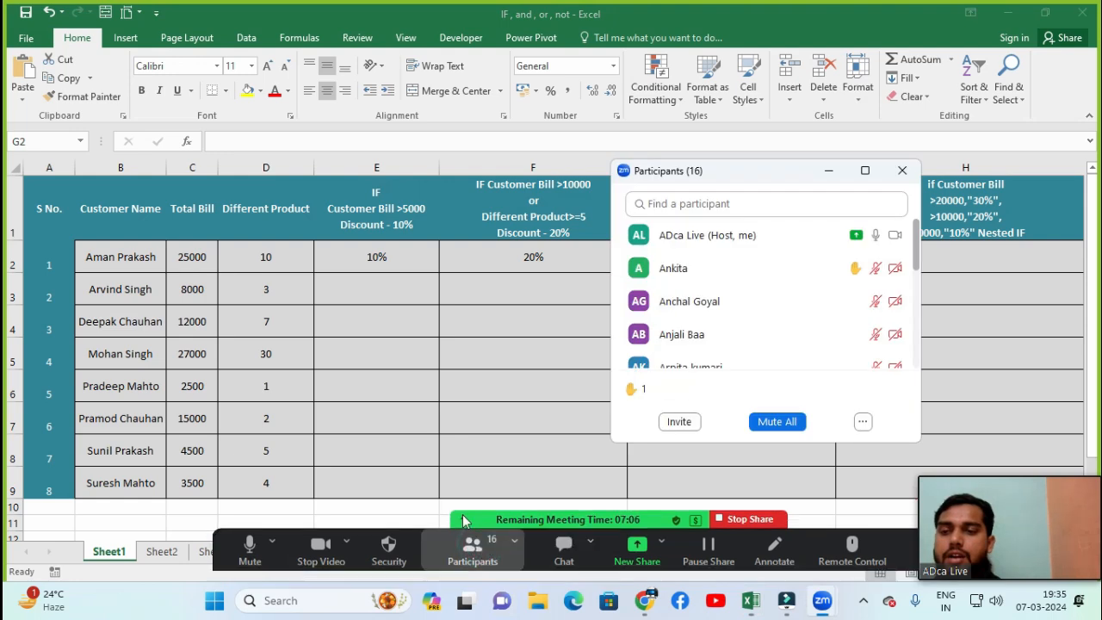
click(840, 270)
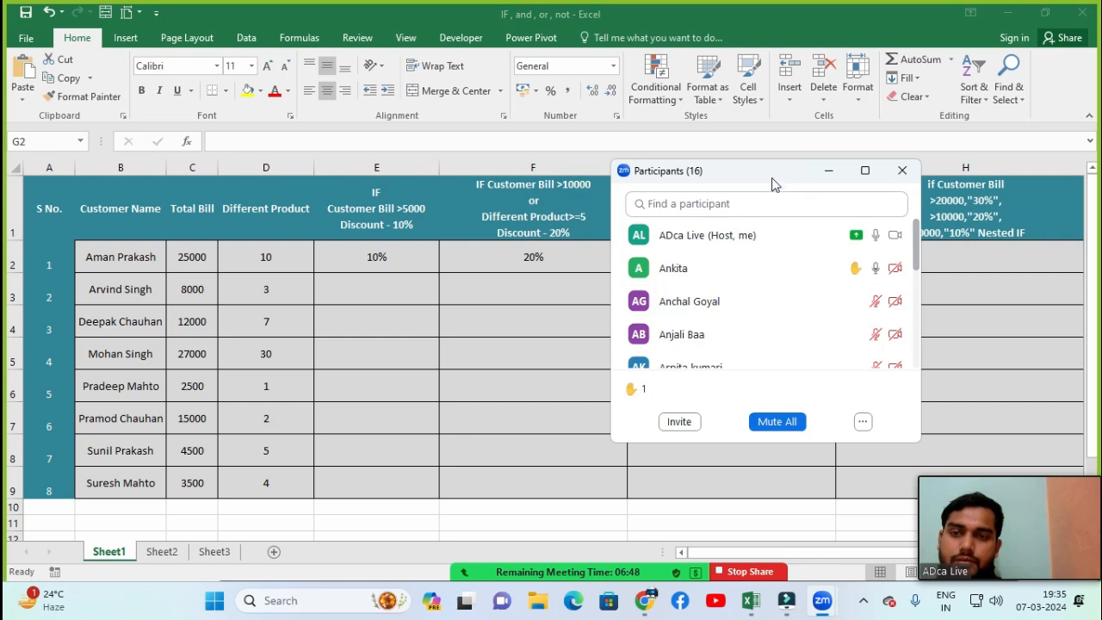
drag(773, 183, 620, 290)
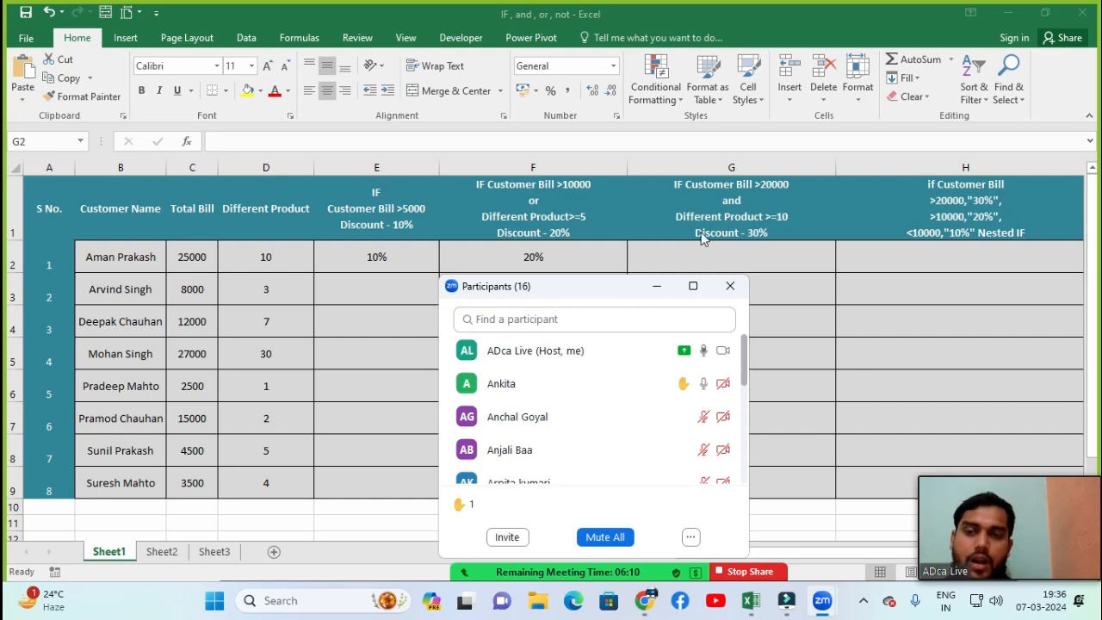
click(656, 287)
Review the OR condition in F1 with the F2 formula, and the simple IF condition in E1 with the E2 formula.
click(497, 210)
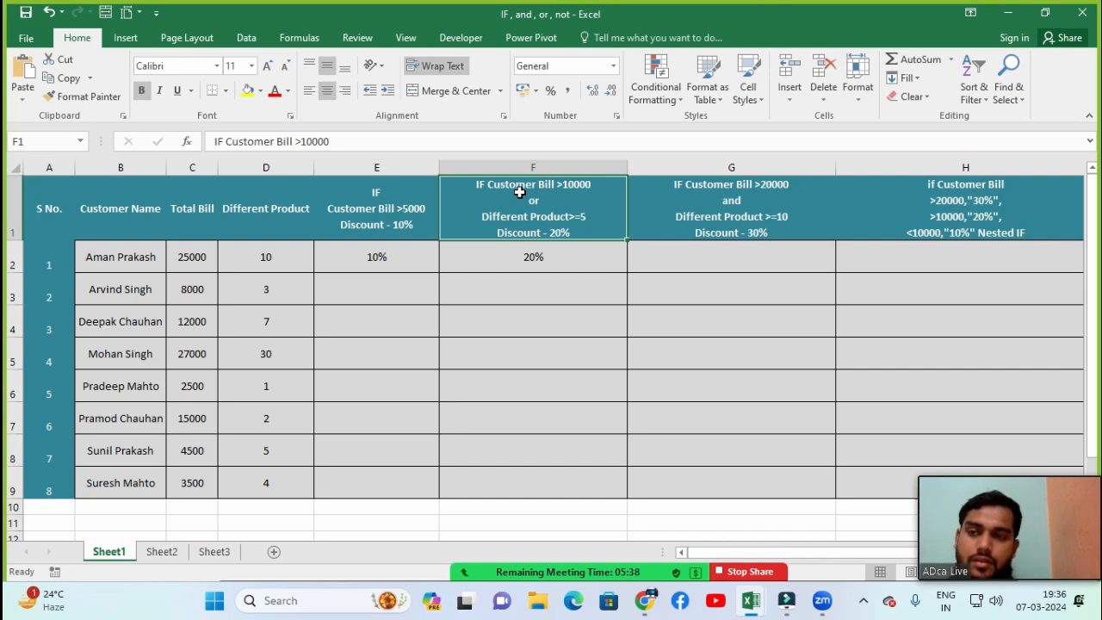
click(525, 251)
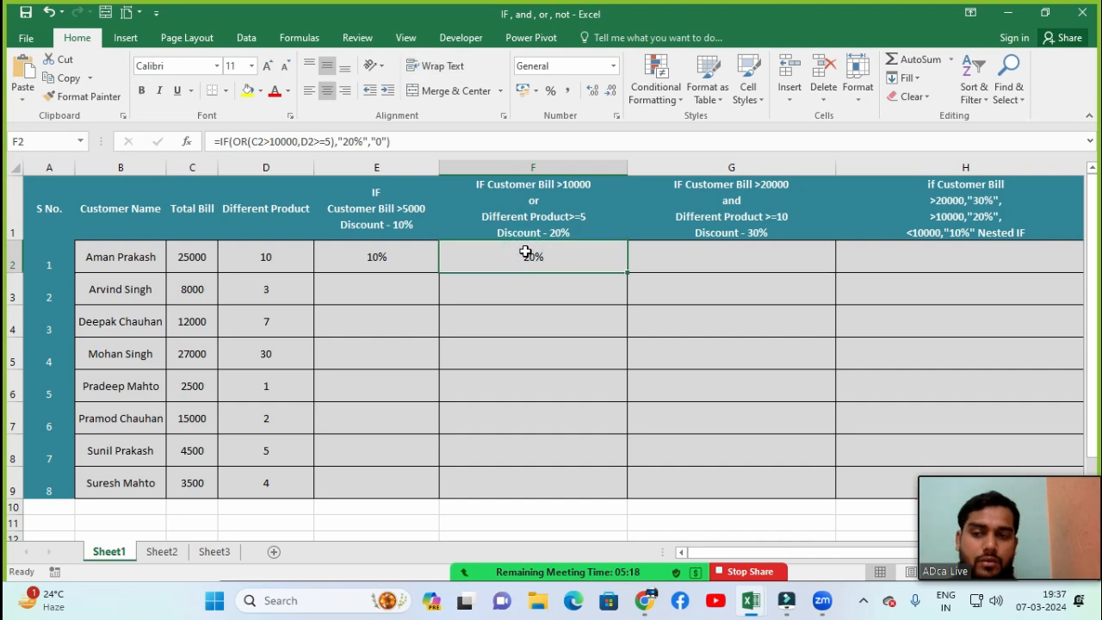
click(377, 214)
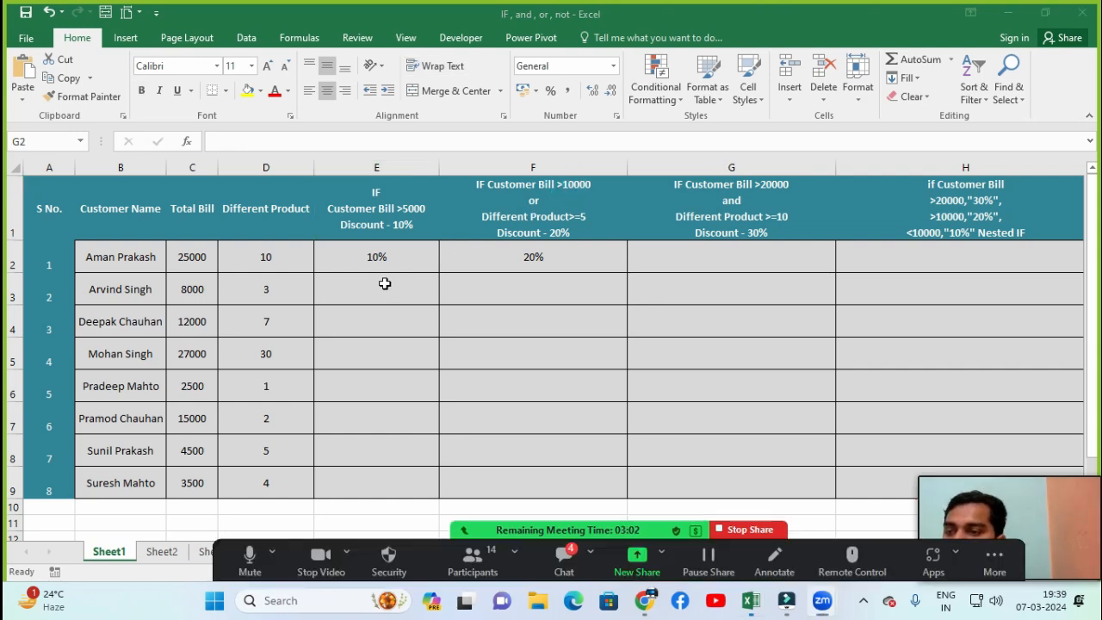
click(360, 265)
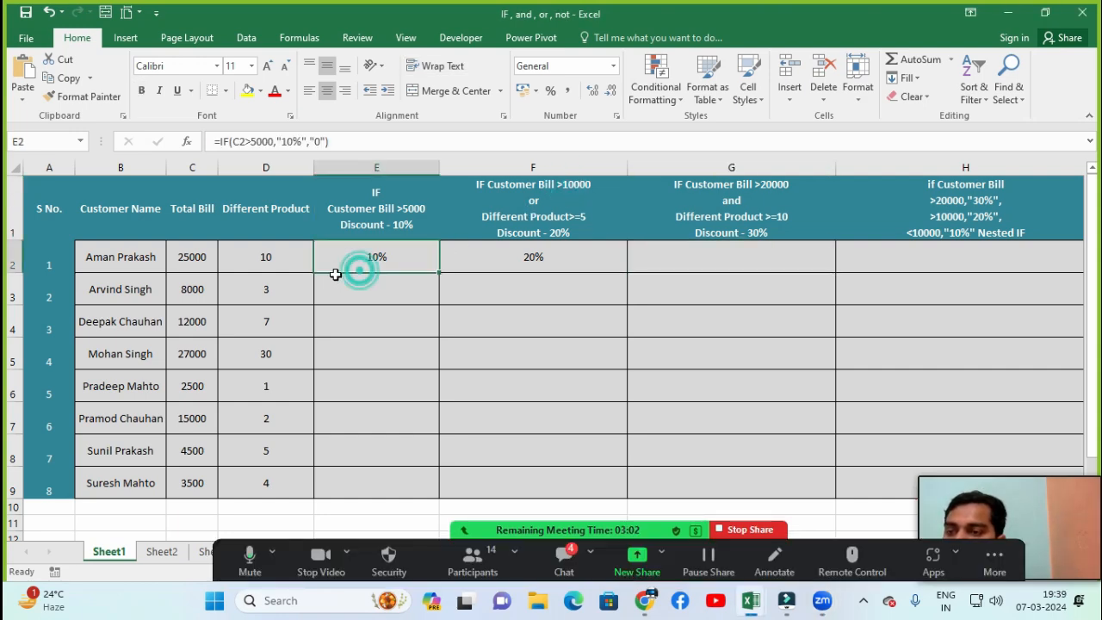
click(387, 206)
mouse_move(1025, 466)
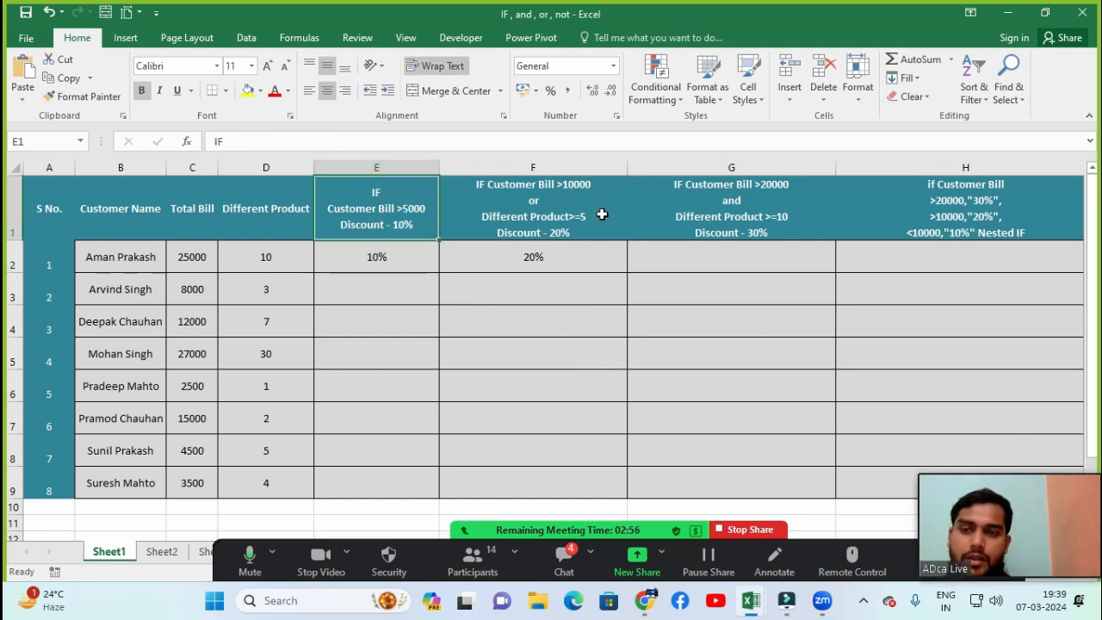
click(713, 209)
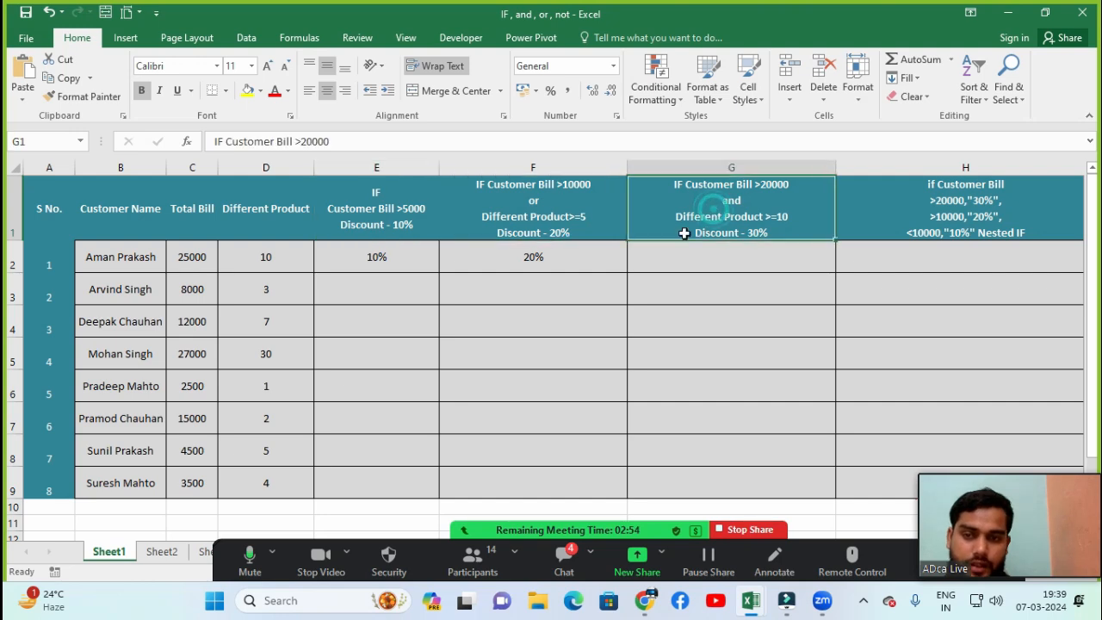
click(366, 221)
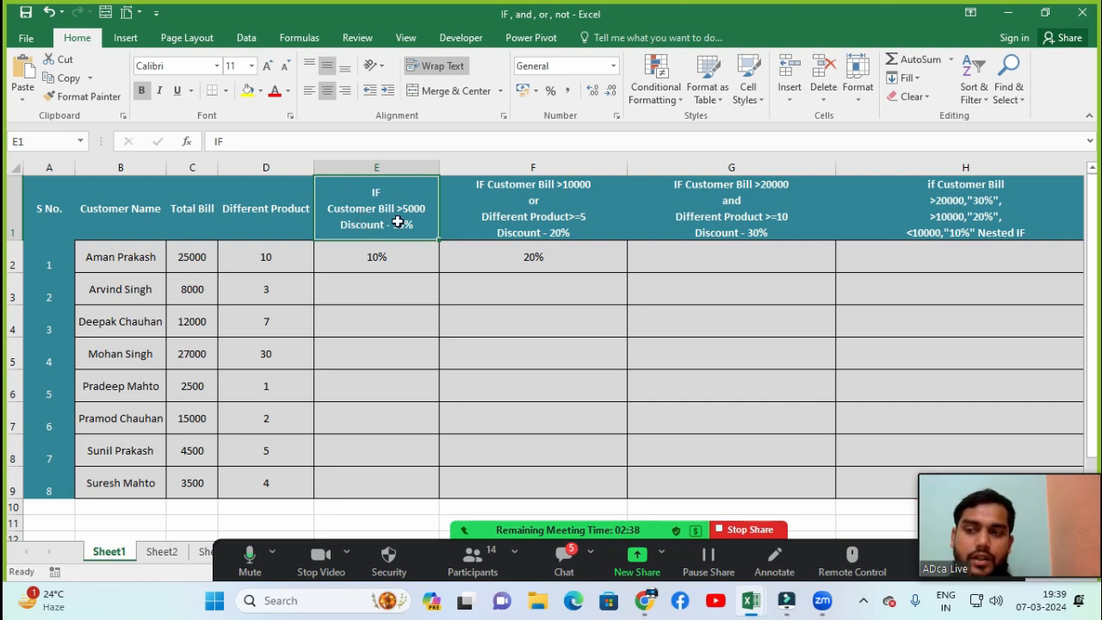
click(358, 254)
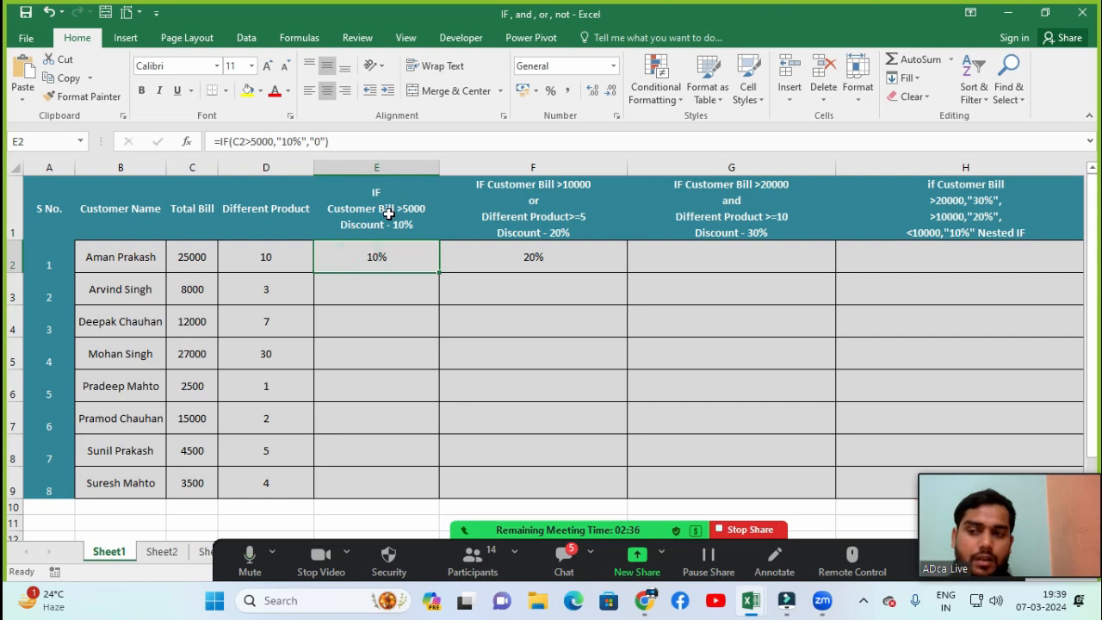
Compare the OR discount condition in header F1 with the AND discount condition in header G1.
click(517, 220)
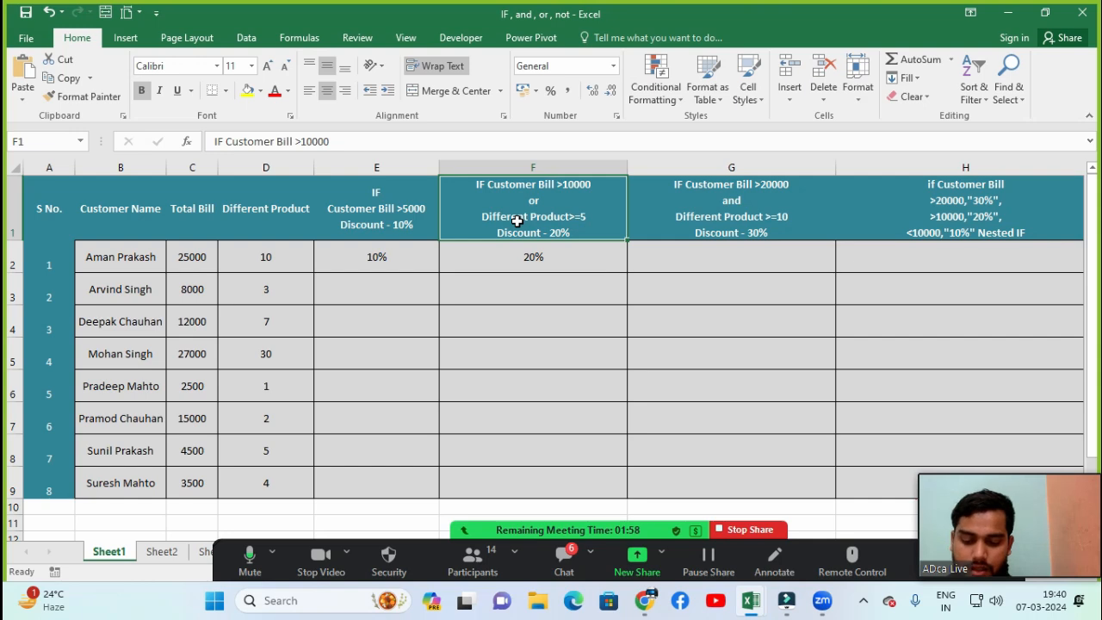
click(771, 205)
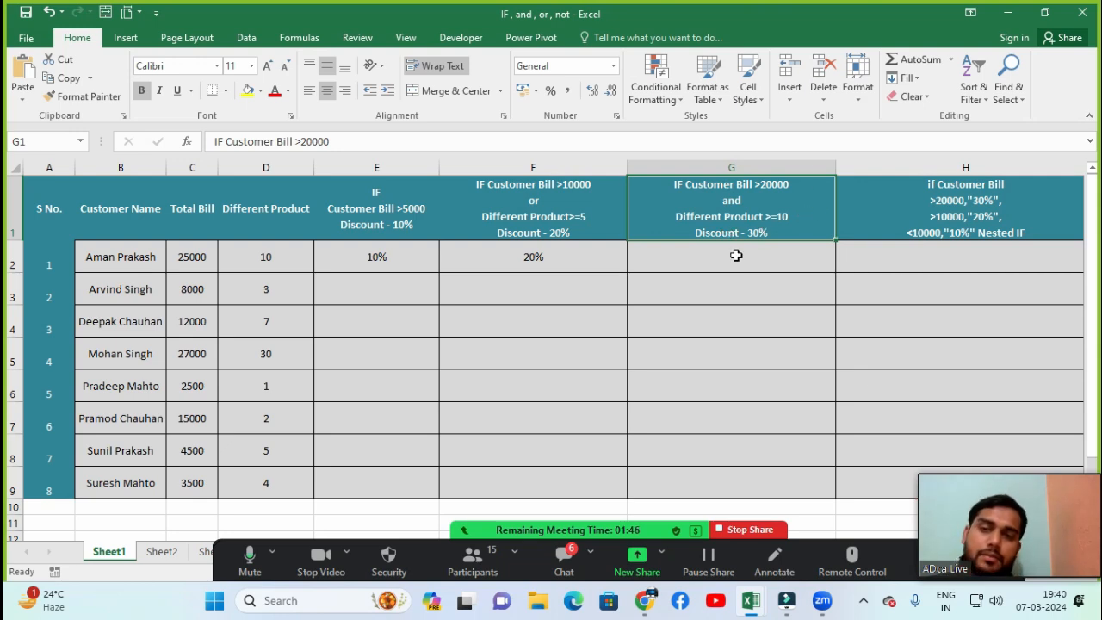
click(758, 250)
click(762, 211)
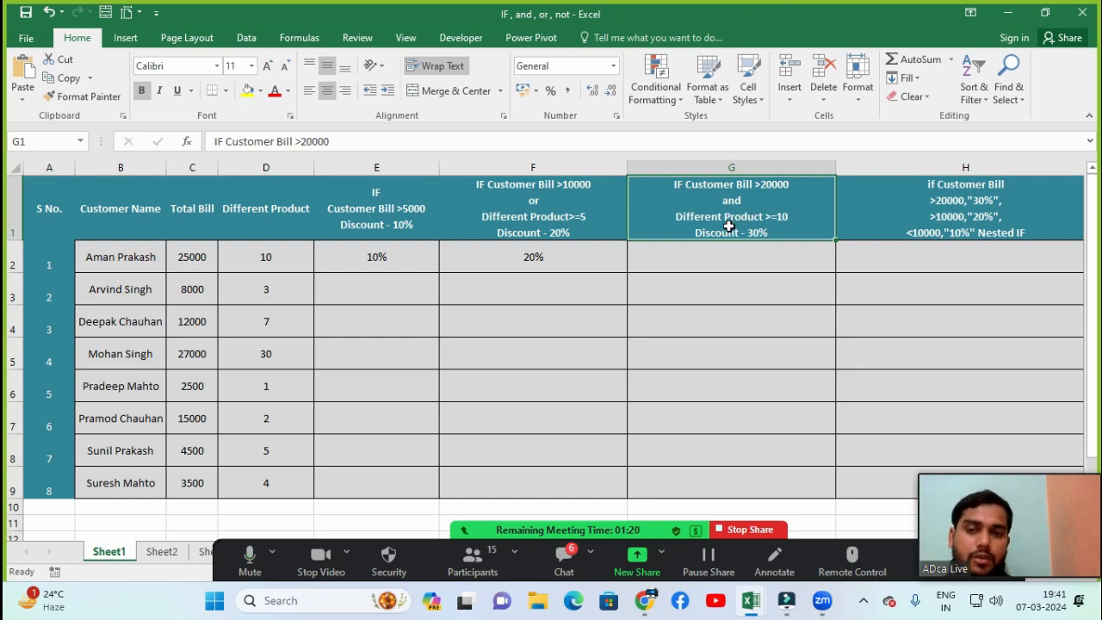
click(541, 217)
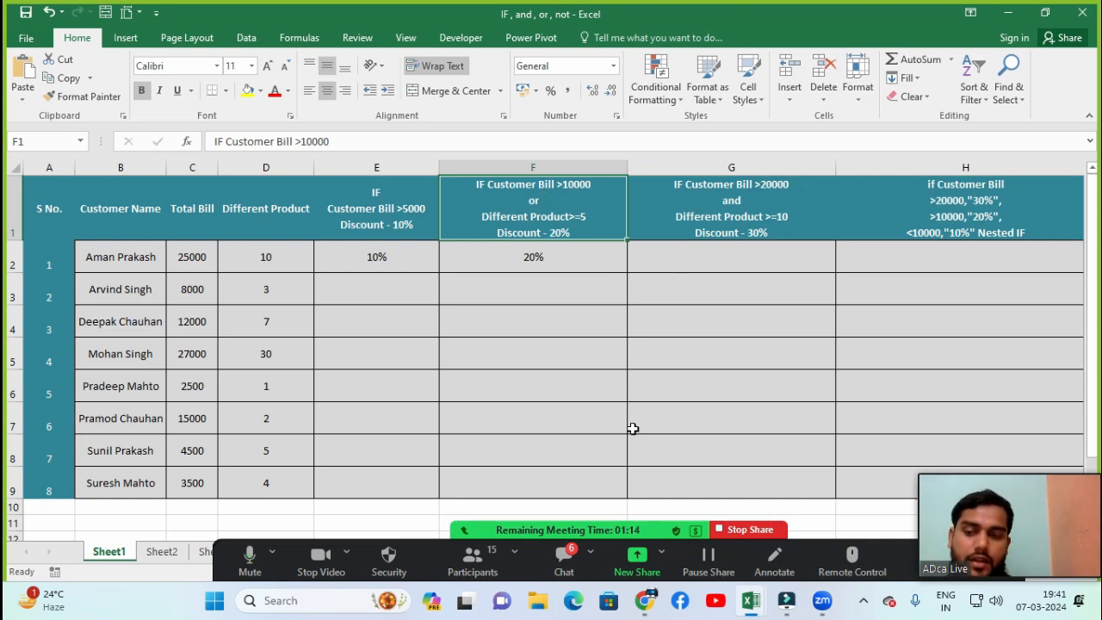
Ask the first participant with a raised hand to unmute in the Zoom participants list, and reposition the list window.
click(475, 564)
mouse_move(482, 282)
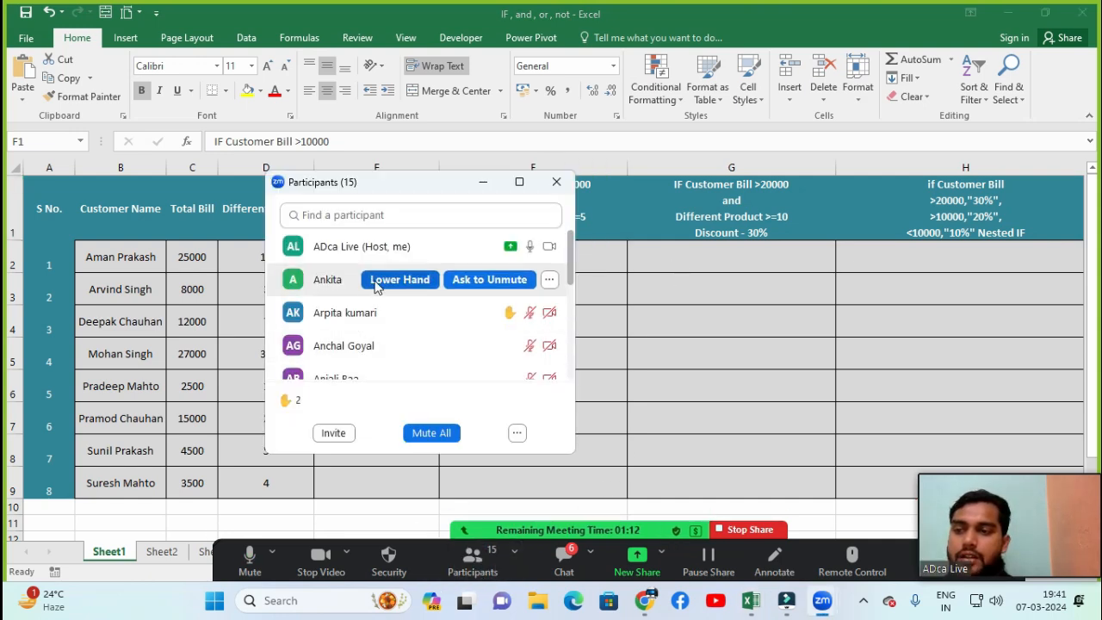
click(486, 289)
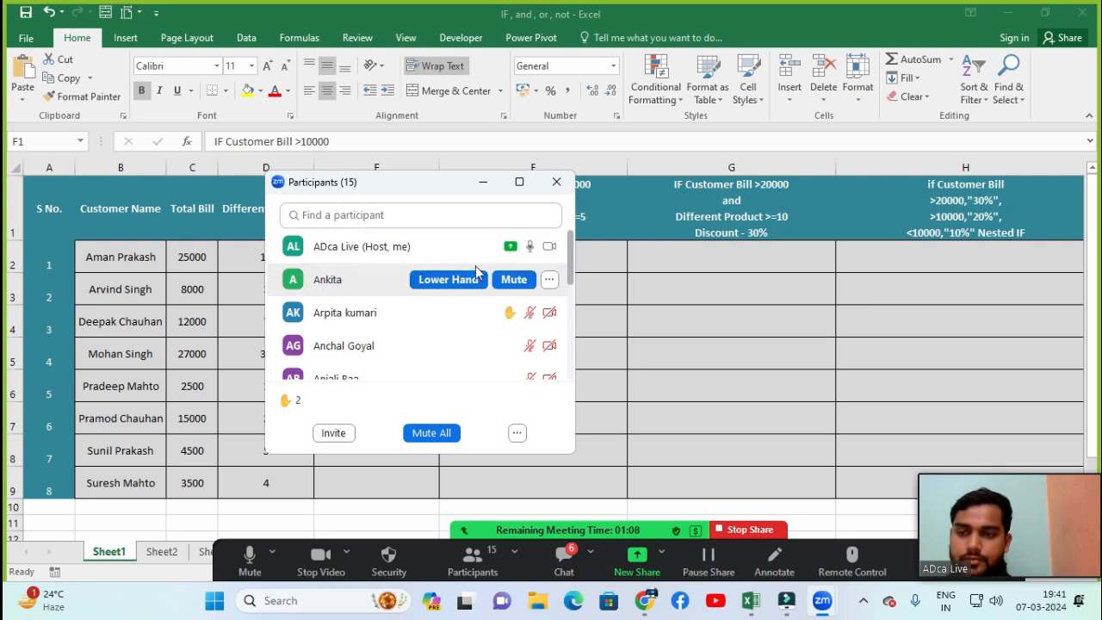
drag(437, 189, 409, 209)
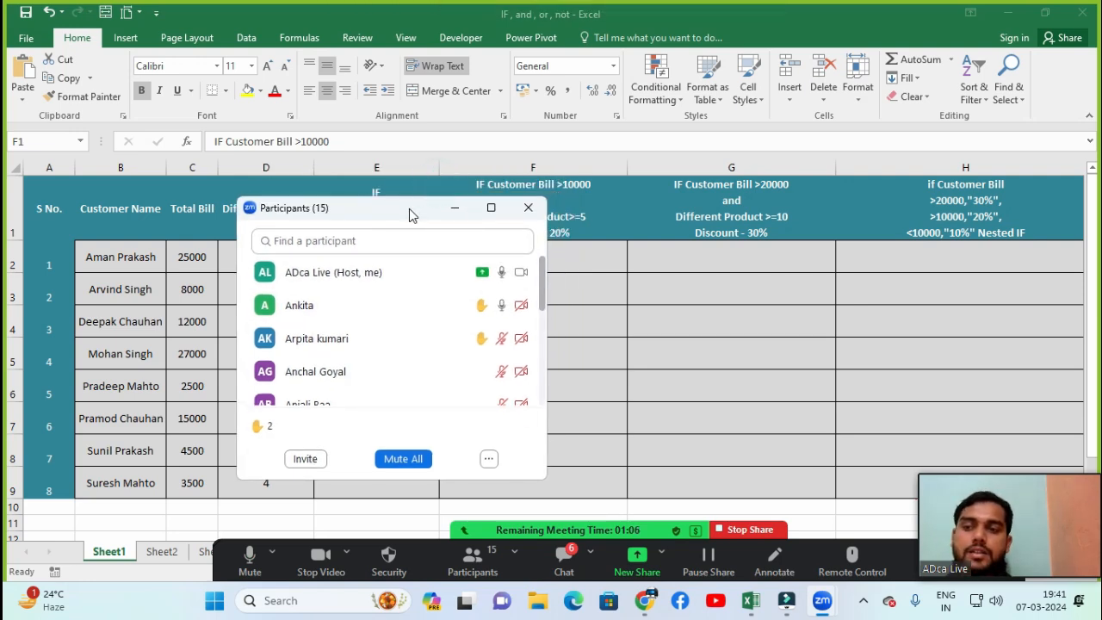
mouse_move(433, 287)
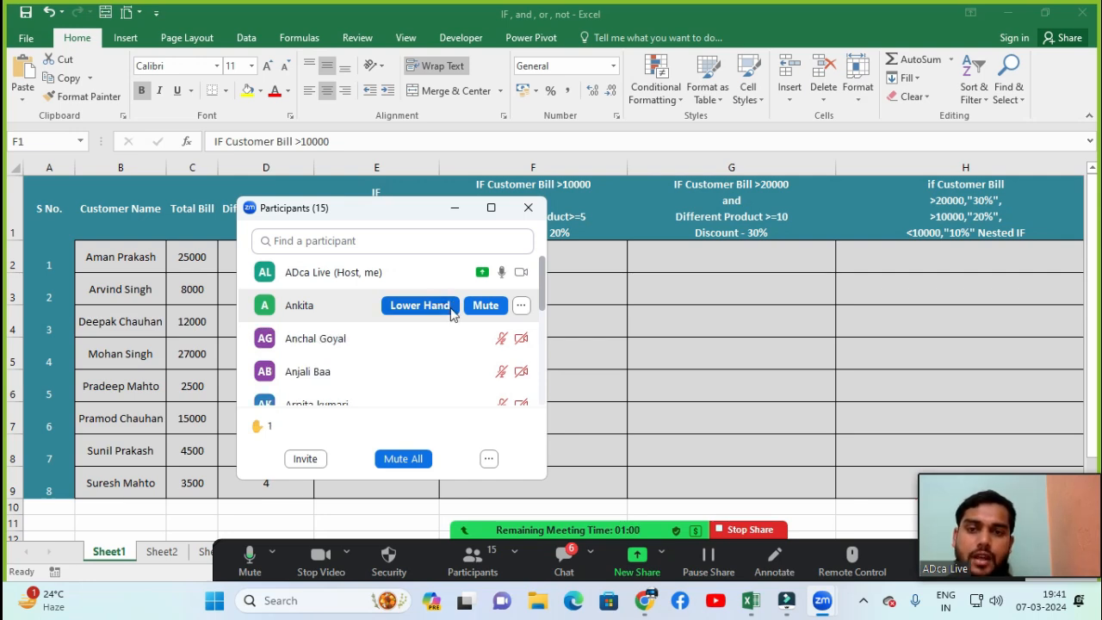
Mute all current and new participants in the Zoom meeting, and close the participants list.
click(413, 459)
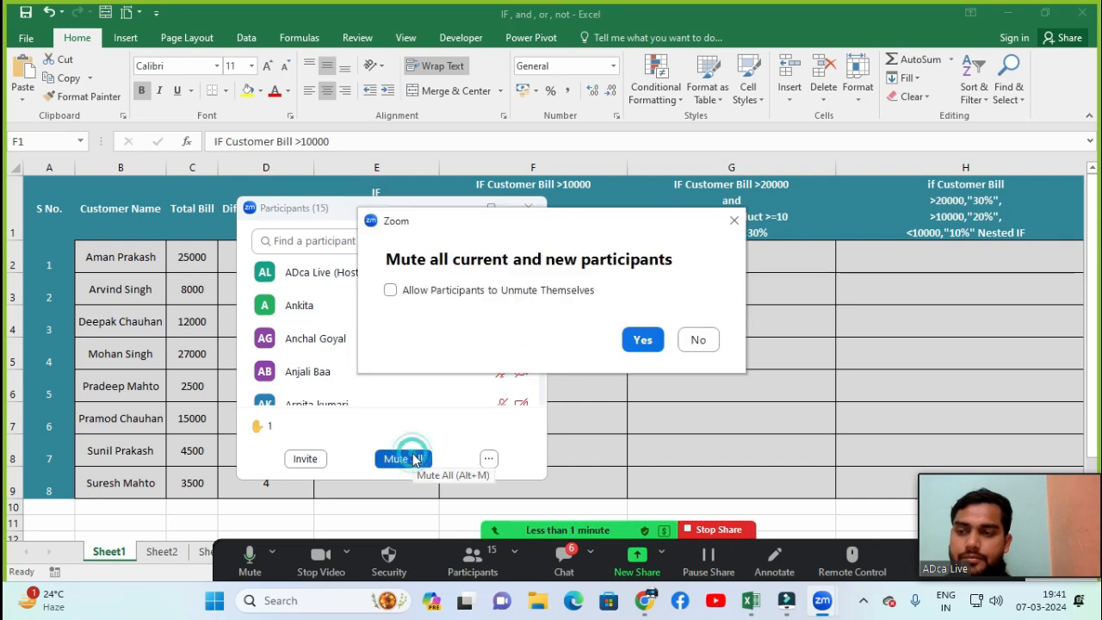
click(642, 340)
click(532, 207)
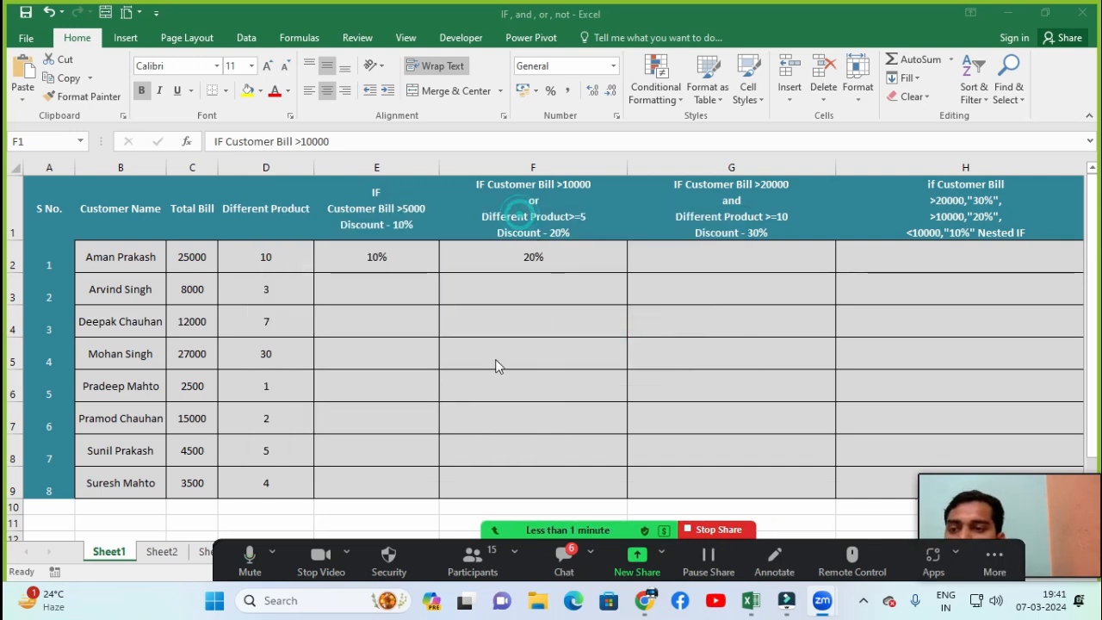
Start an IF formula in cell G2 with a nested AND function as its logical test.
click(406, 293)
click(679, 266)
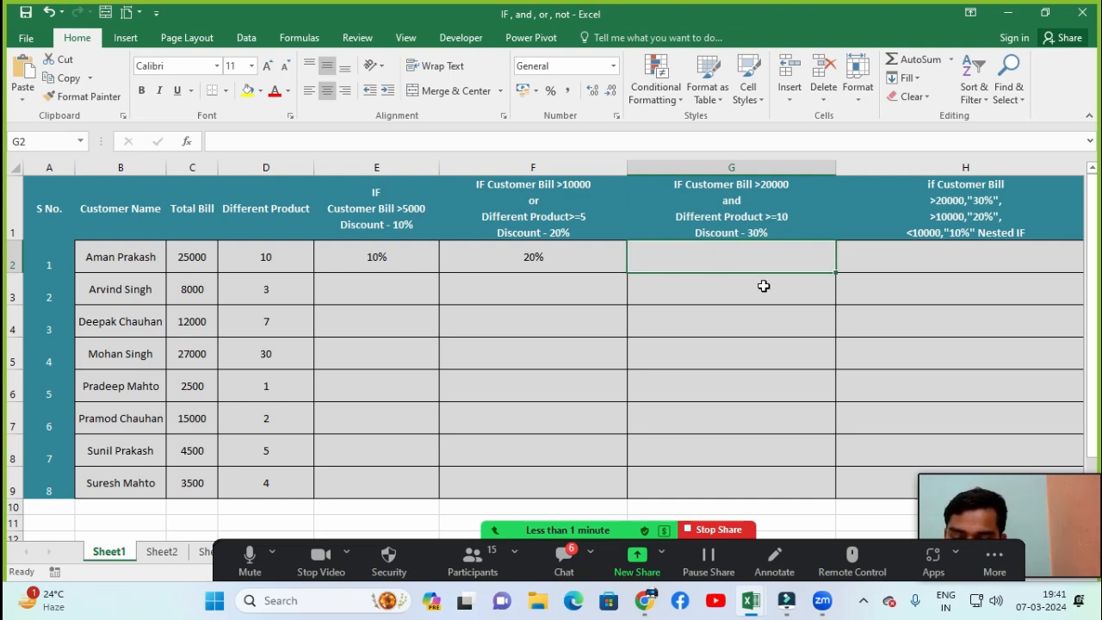
click(714, 291)
click(720, 258)
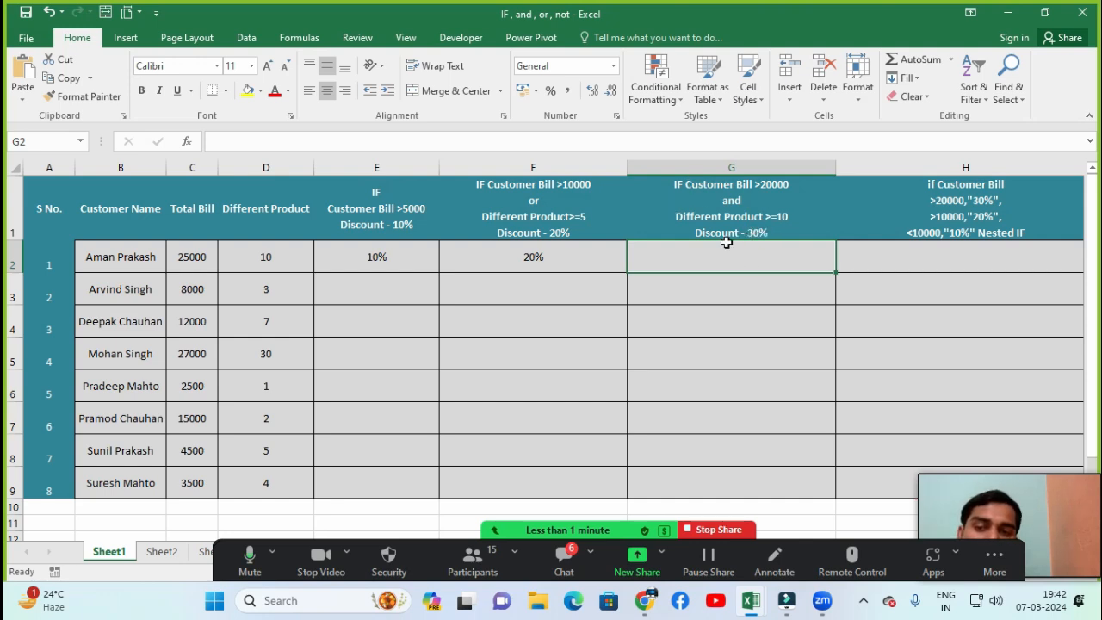
click(730, 270)
click(734, 282)
click(731, 255)
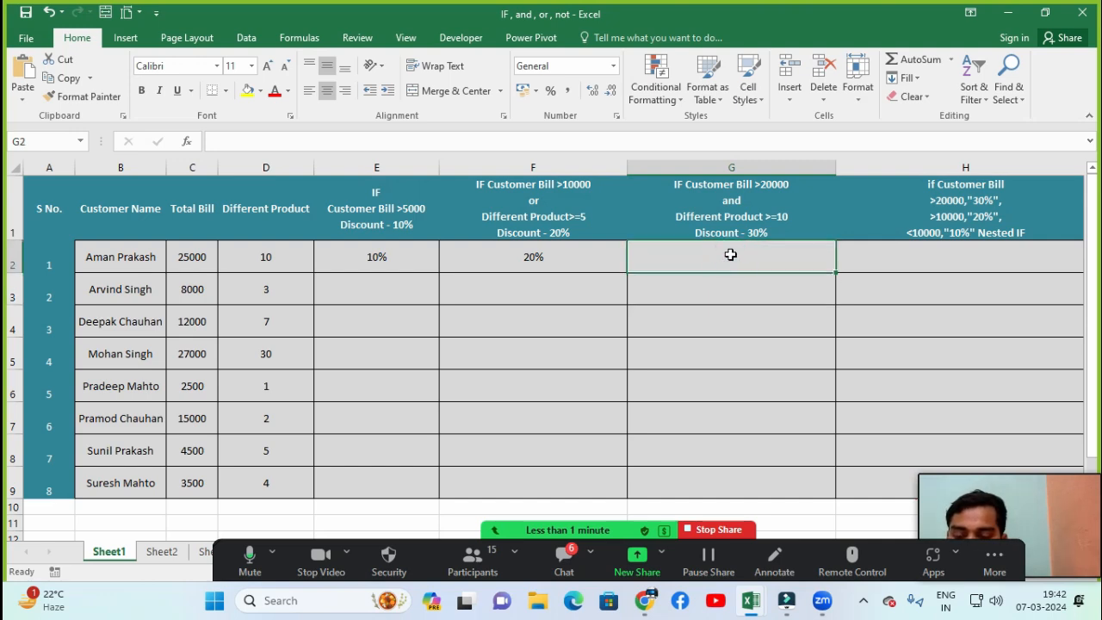
text(=IF()
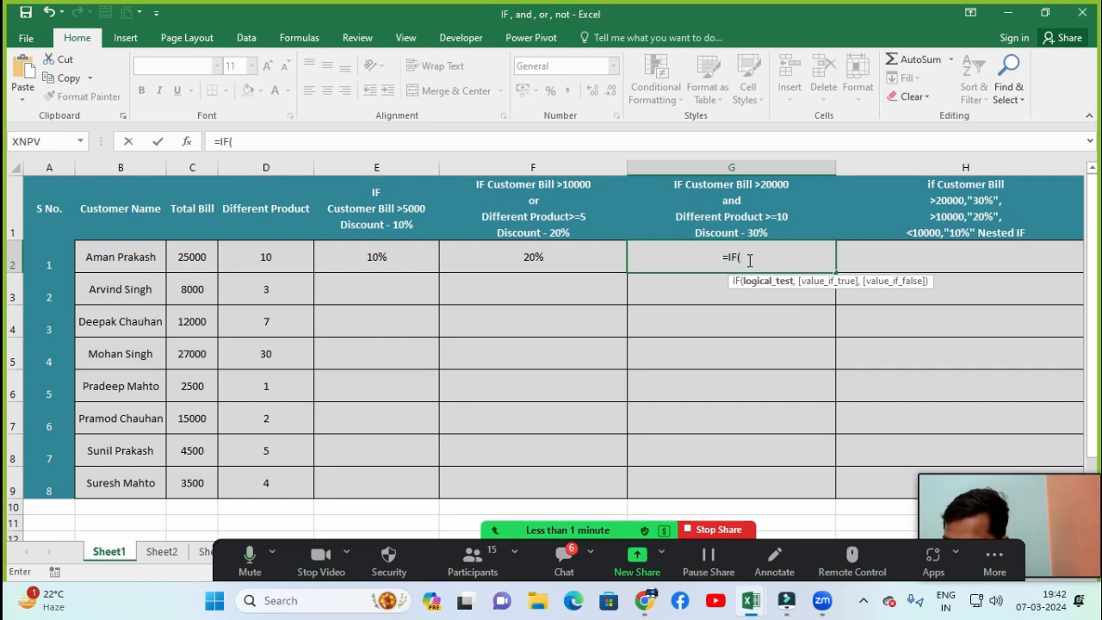
text(and)
key(Tab)
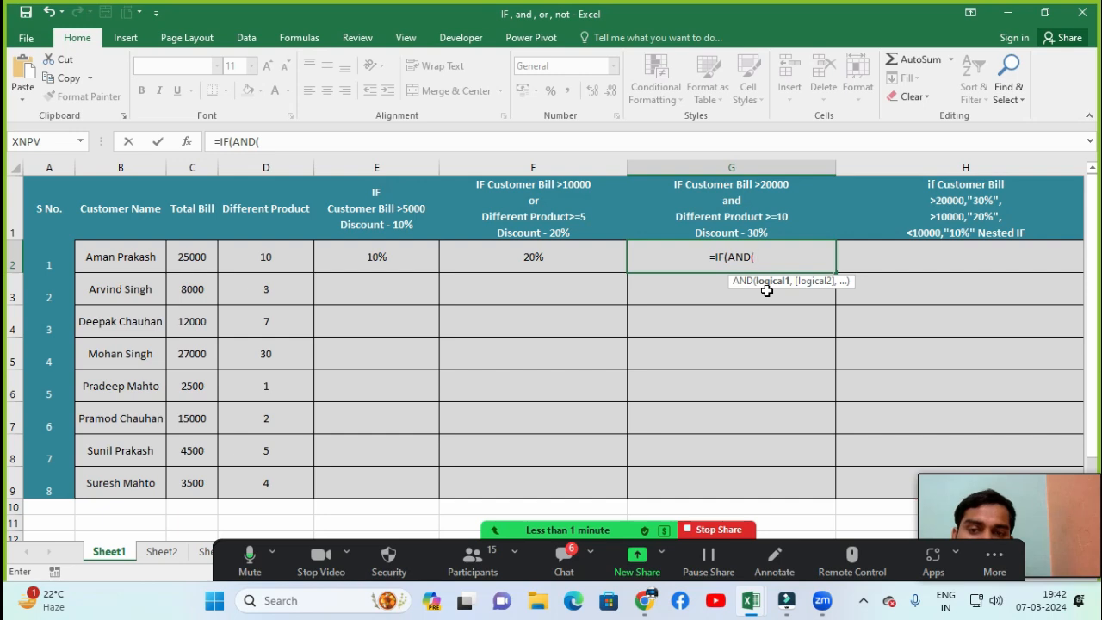
Add C2>20000 as the first condition of the AND test in the G2 formula.
mouse_move(1018, 468)
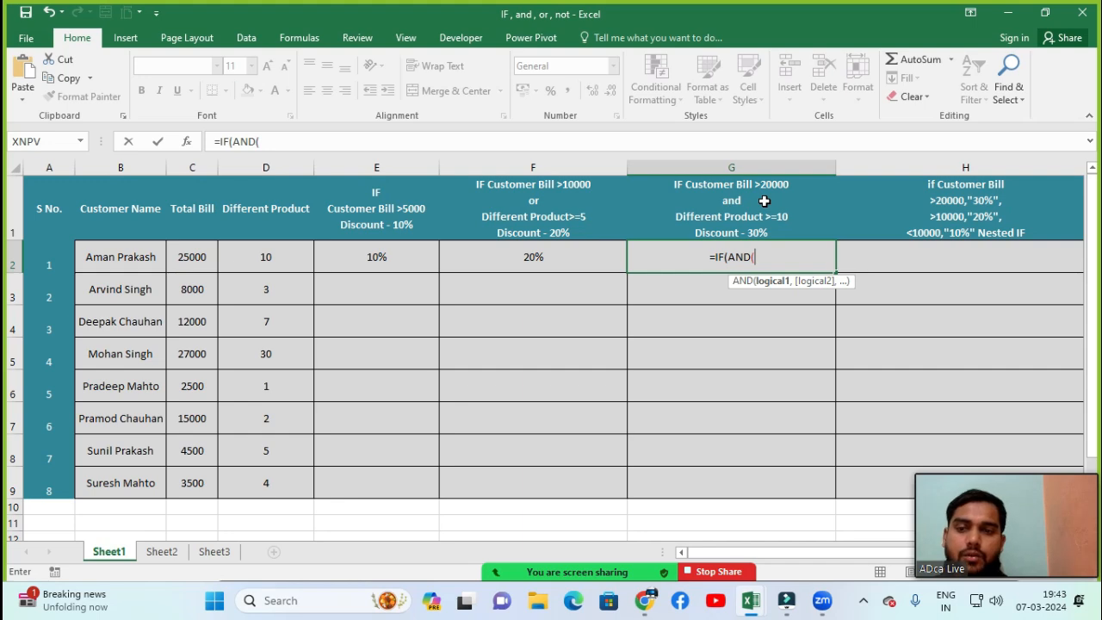
click(192, 262)
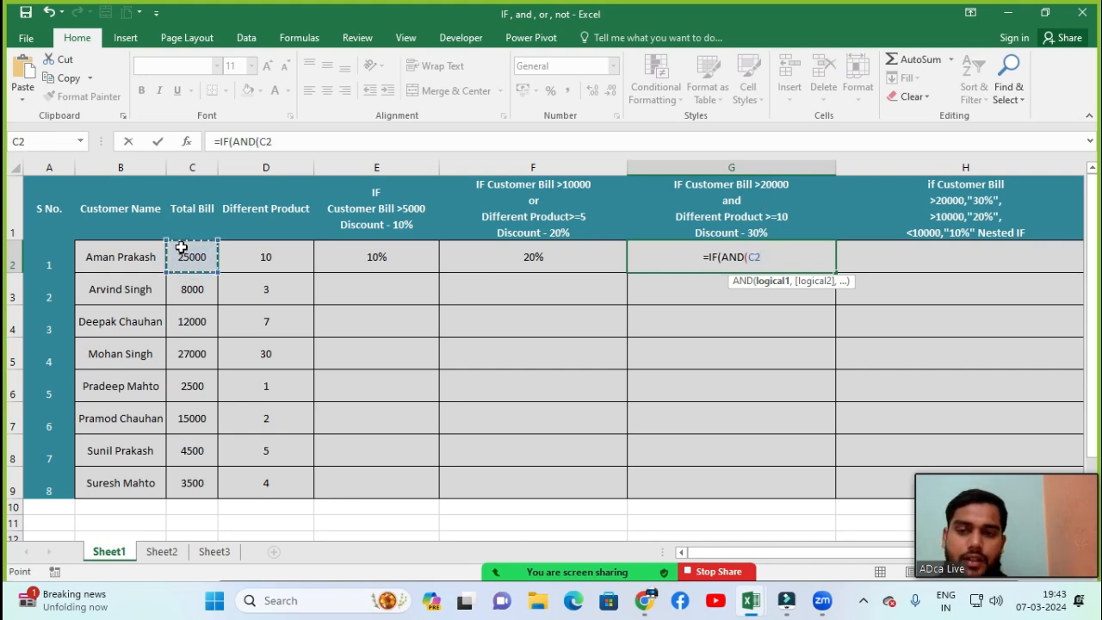
text(>)
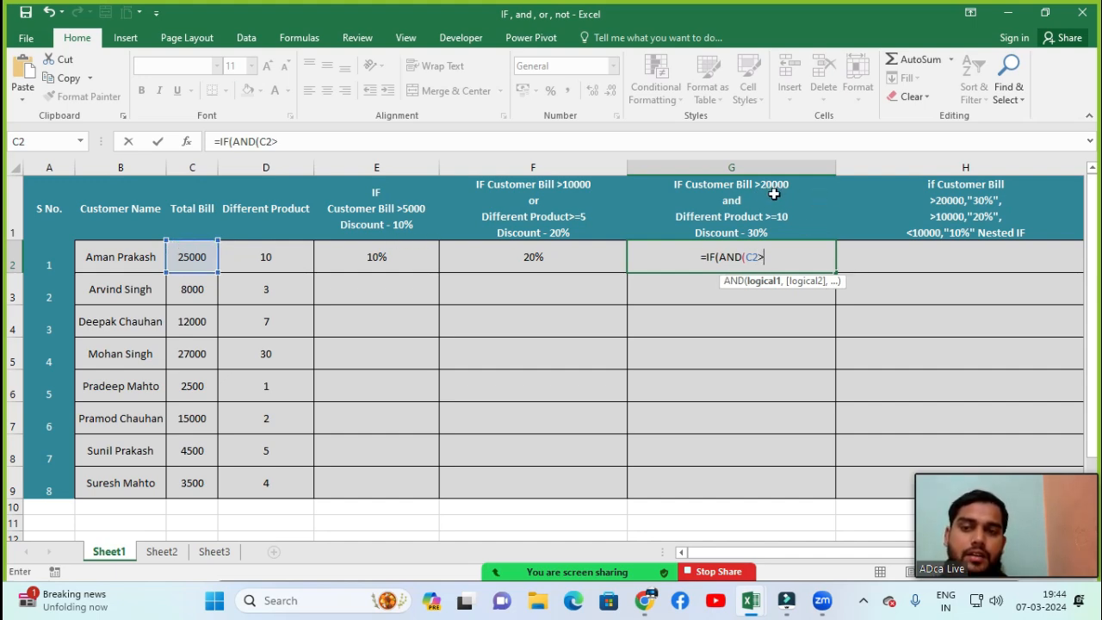
text(20000)
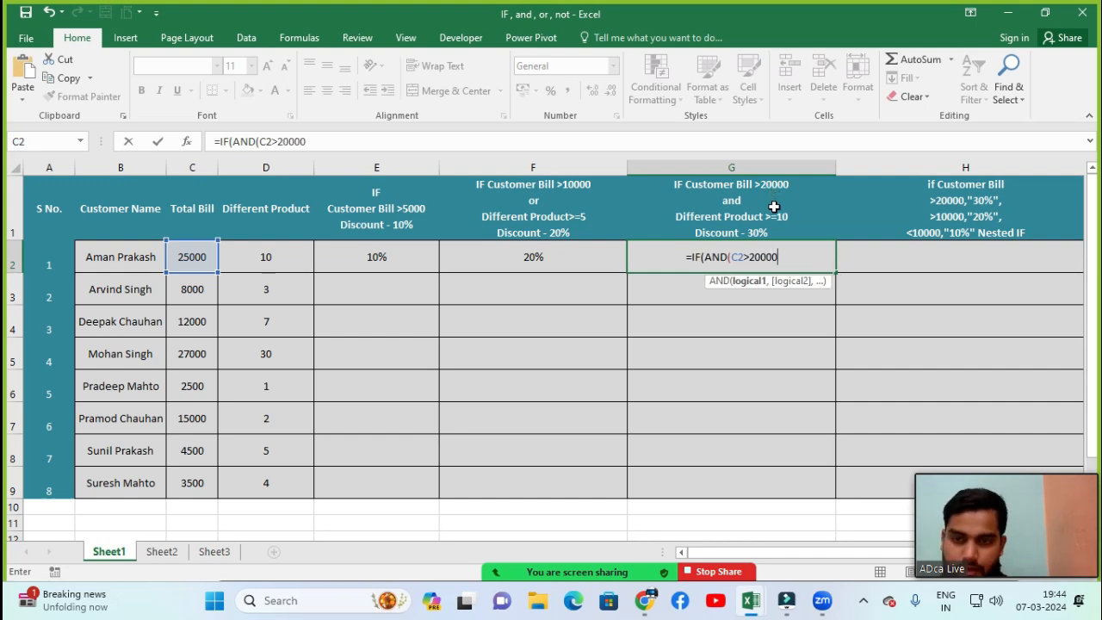
text(,)
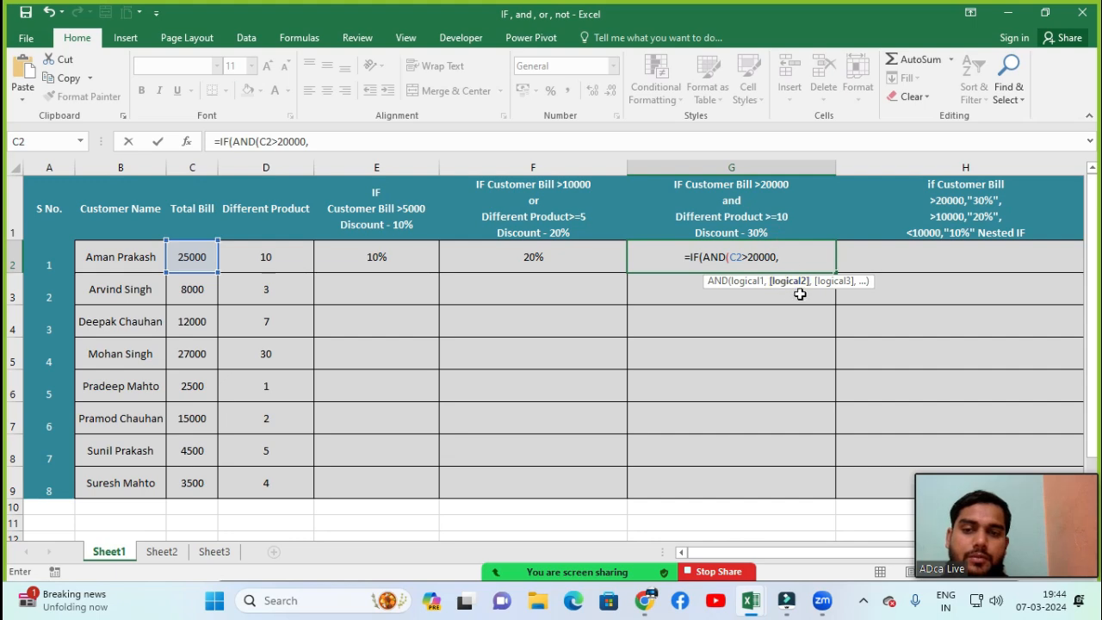
Add D2>=10 as the second condition in the G2 formula, and close the AND function.
click(266, 262)
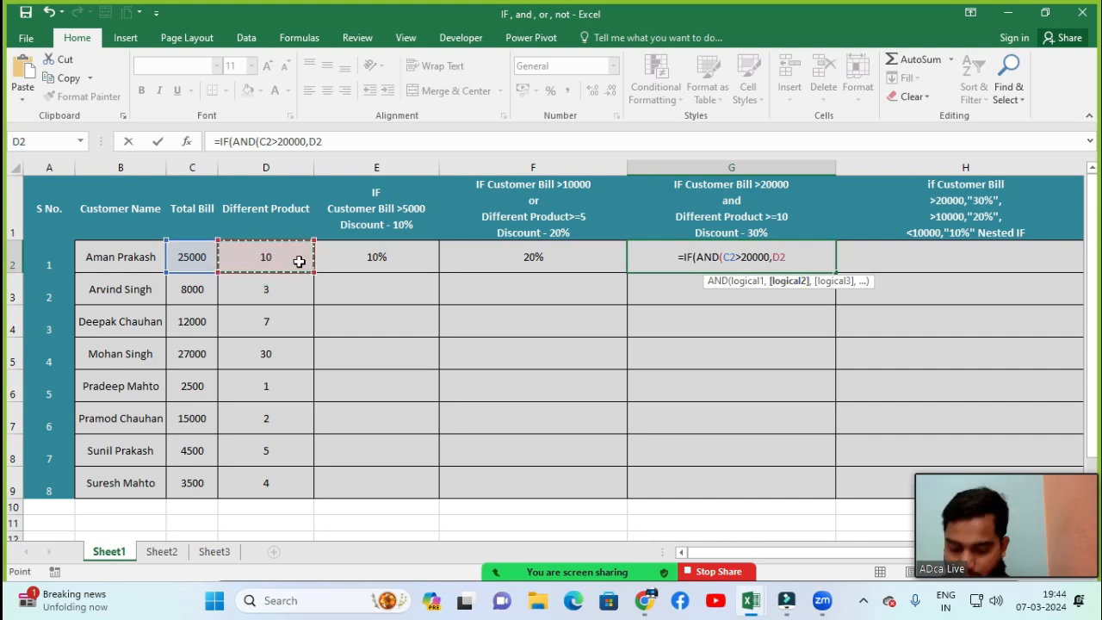
text(>)
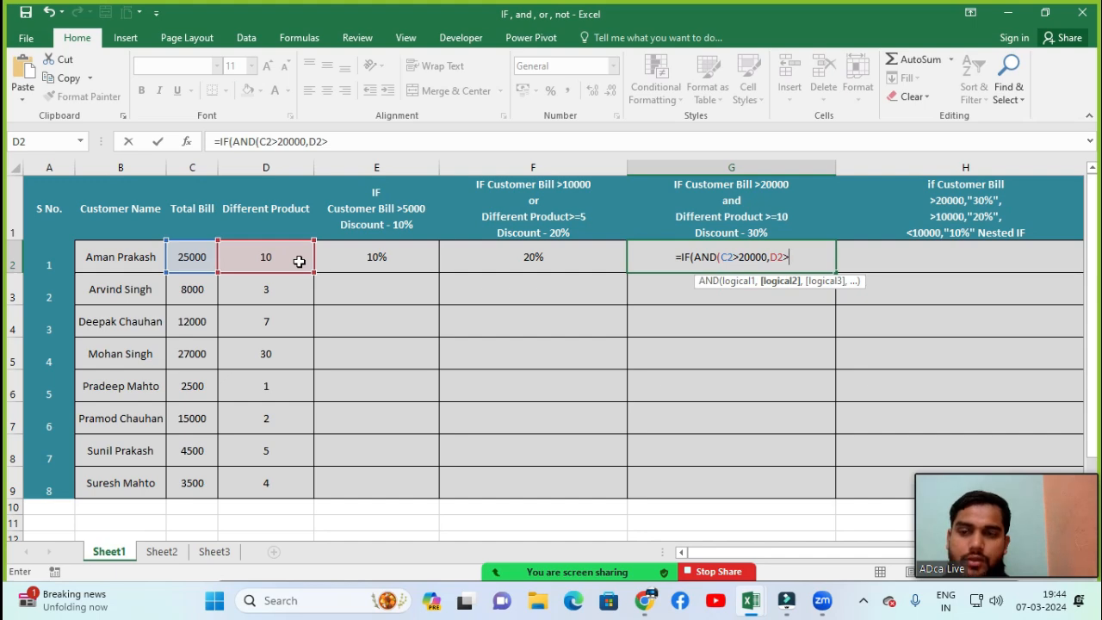
text(=)
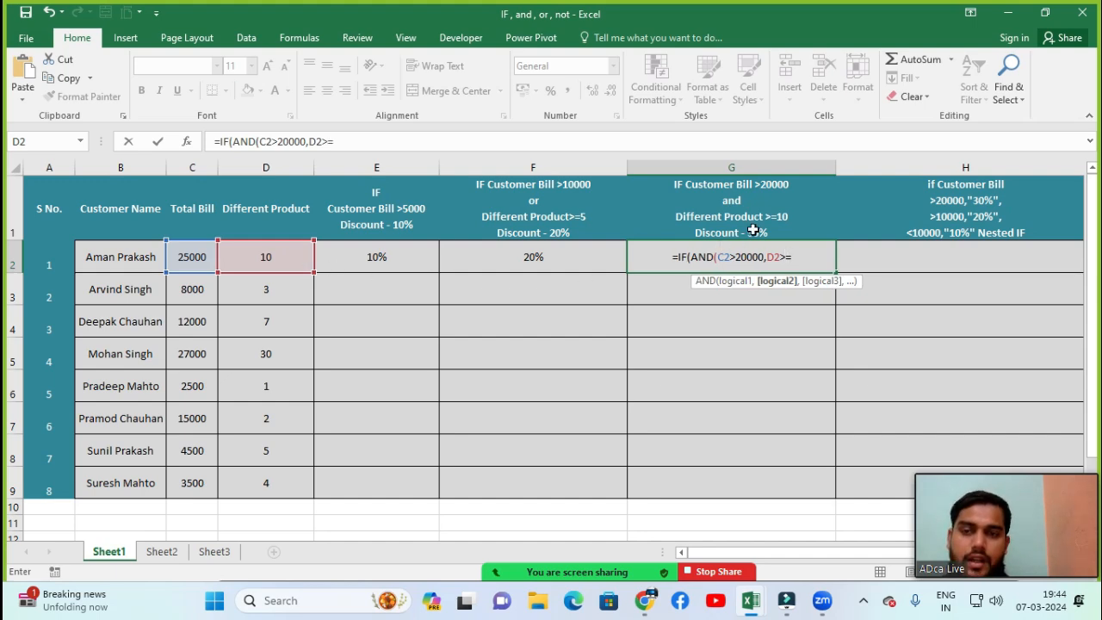
text(10)
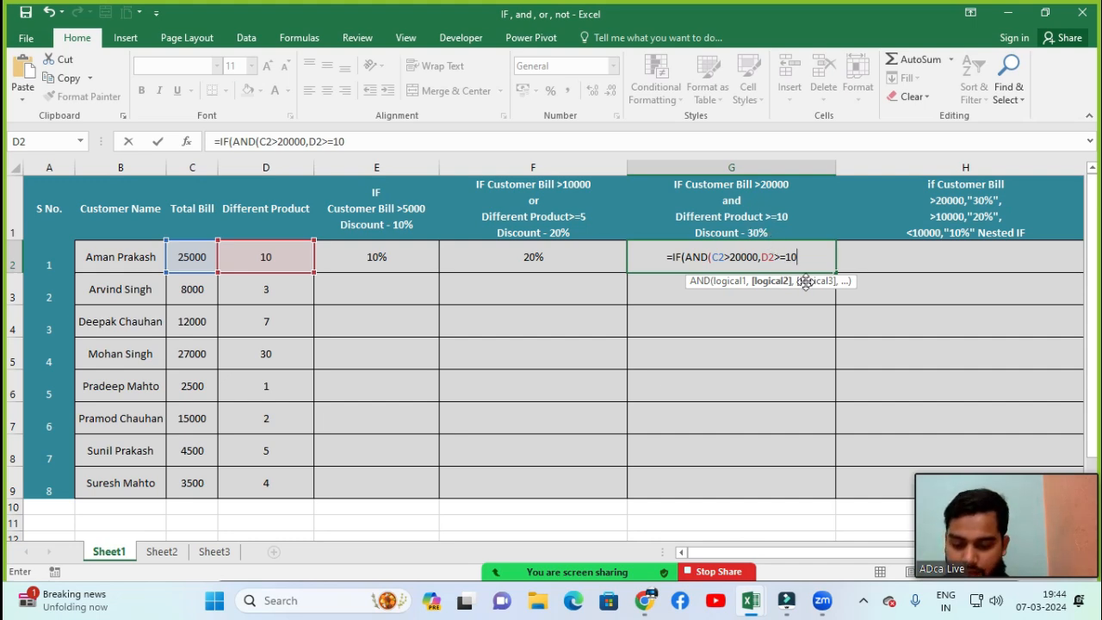
text())
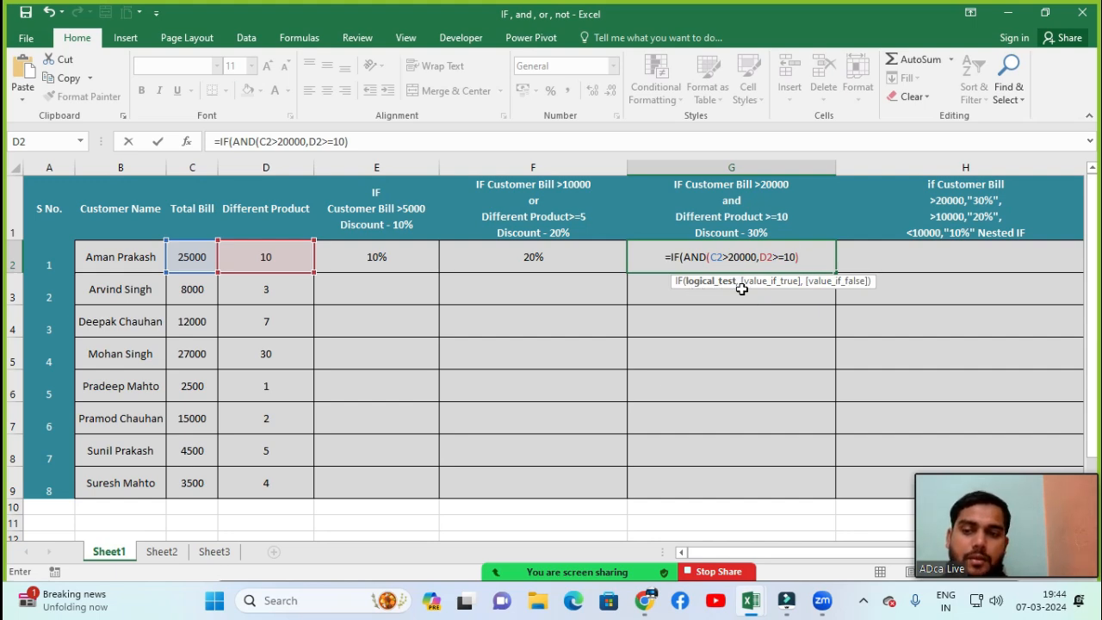
Enter "30%" as the value if true in the G2 formula.
text(,)
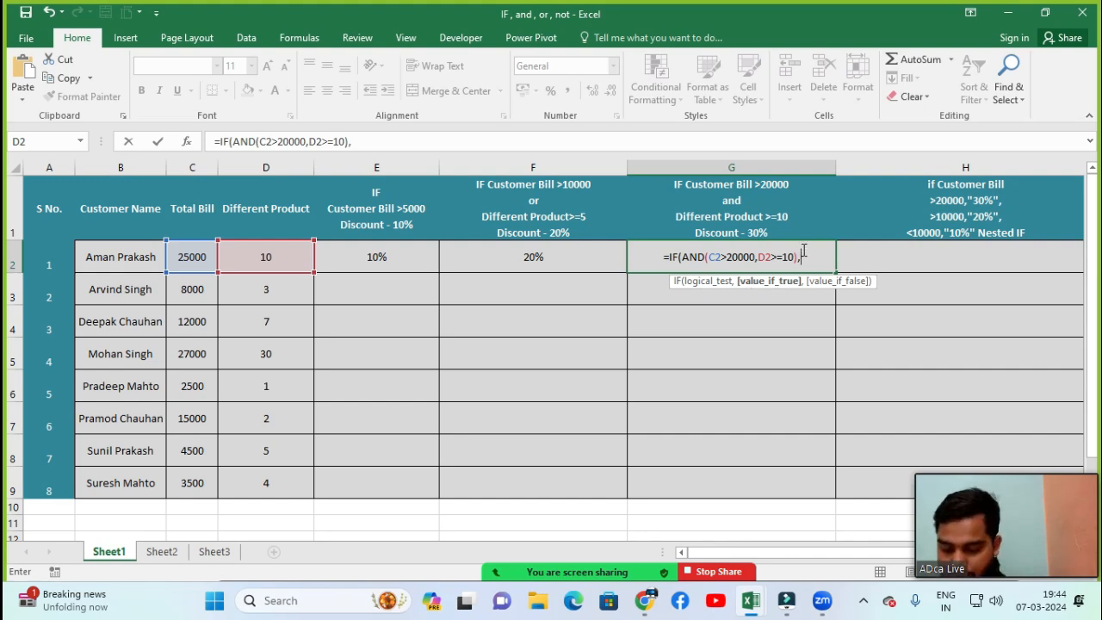
text("20)
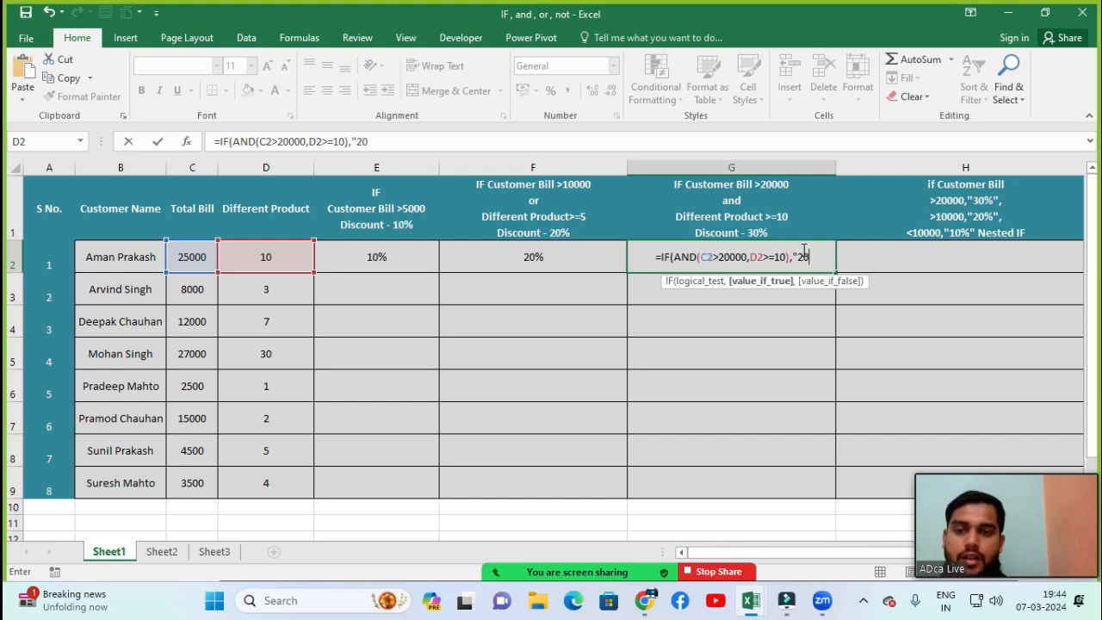
key(BackSpace)
key(BackSpace)
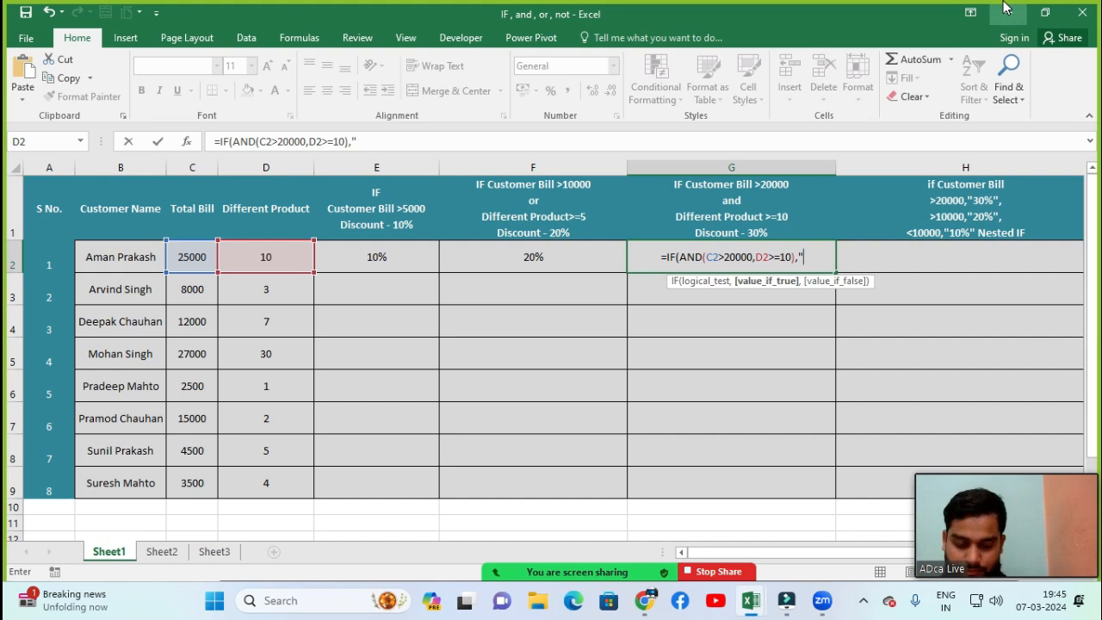
text(30%)
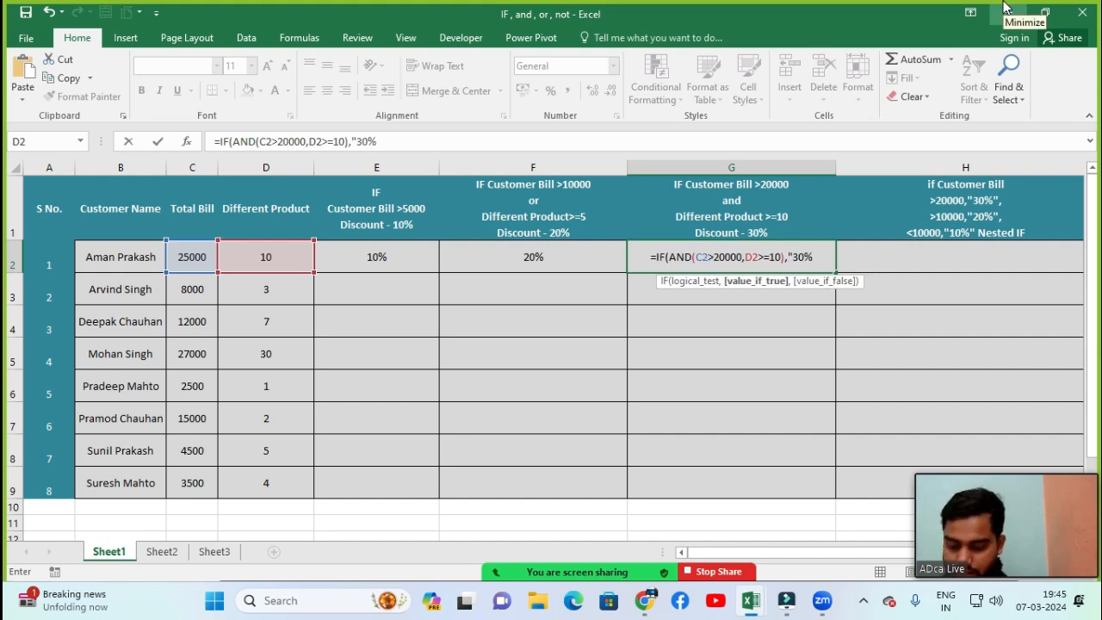
text(")
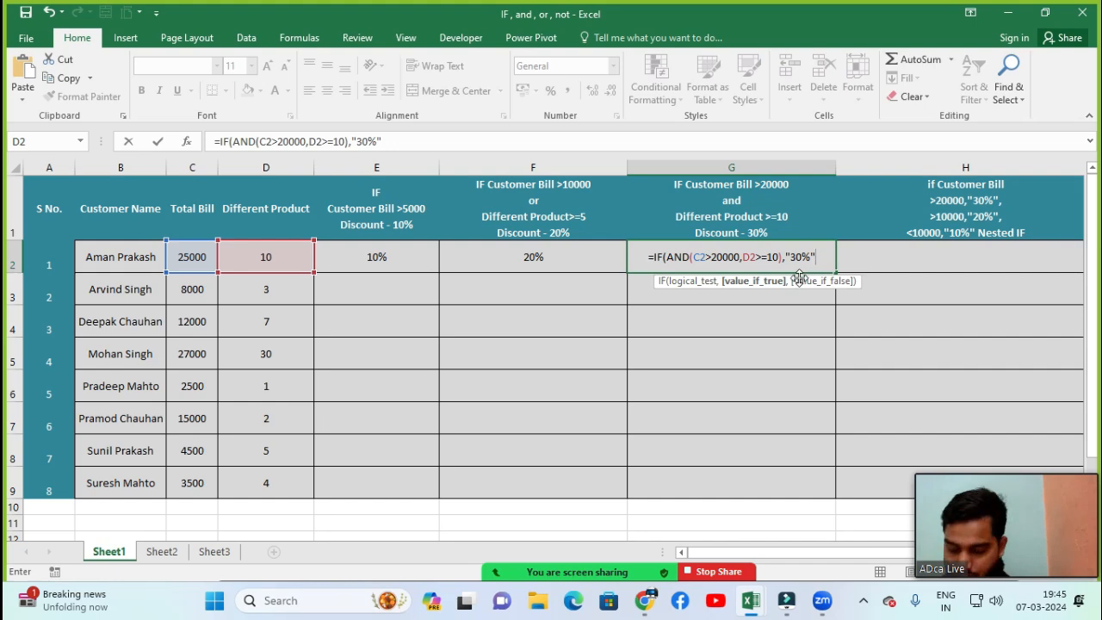
Enter "0" as the value if false, and complete the IF formula in G2.
text(,)
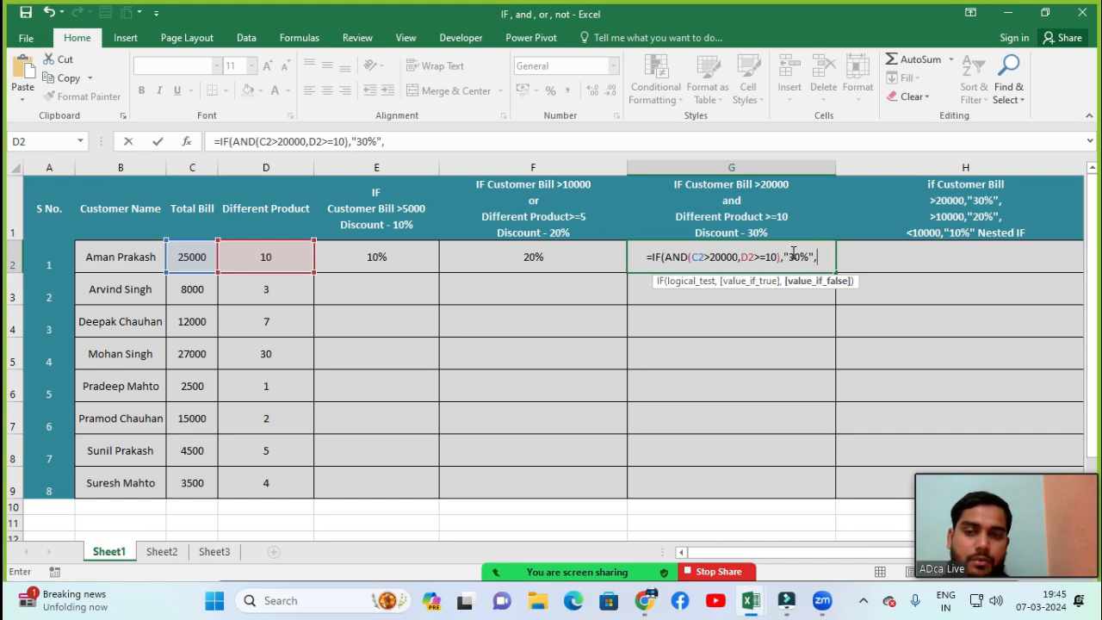
text(")
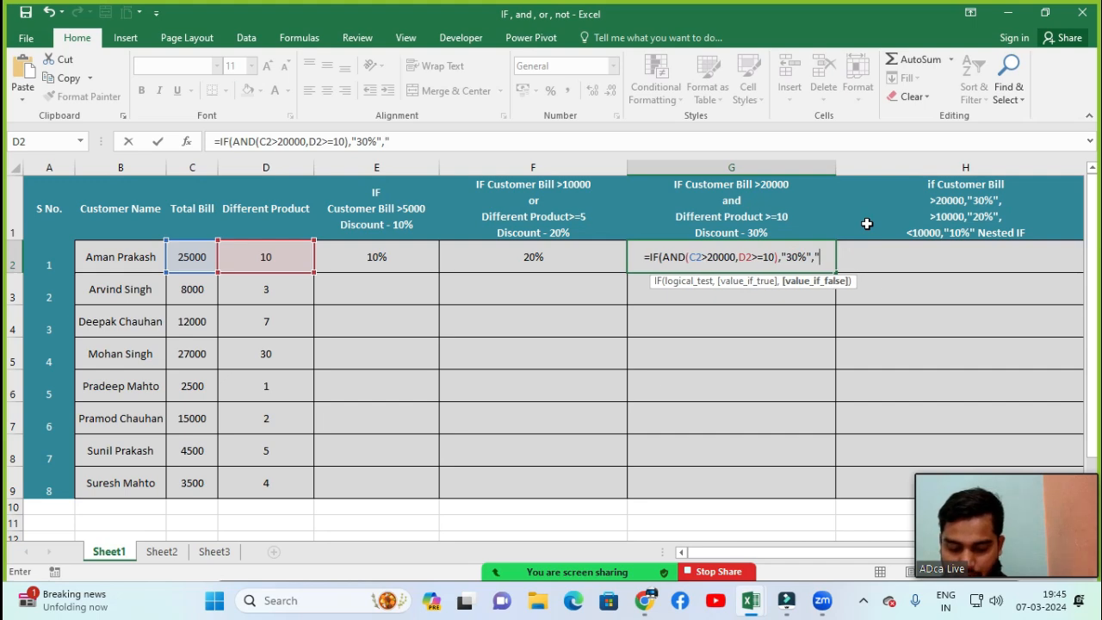
text(0)
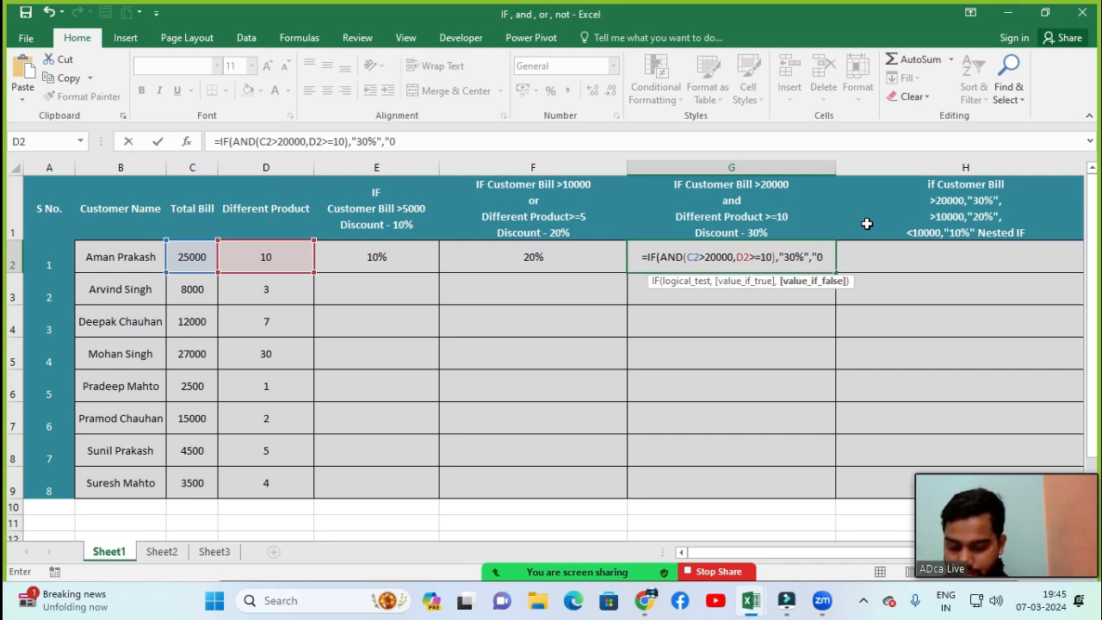
text("))
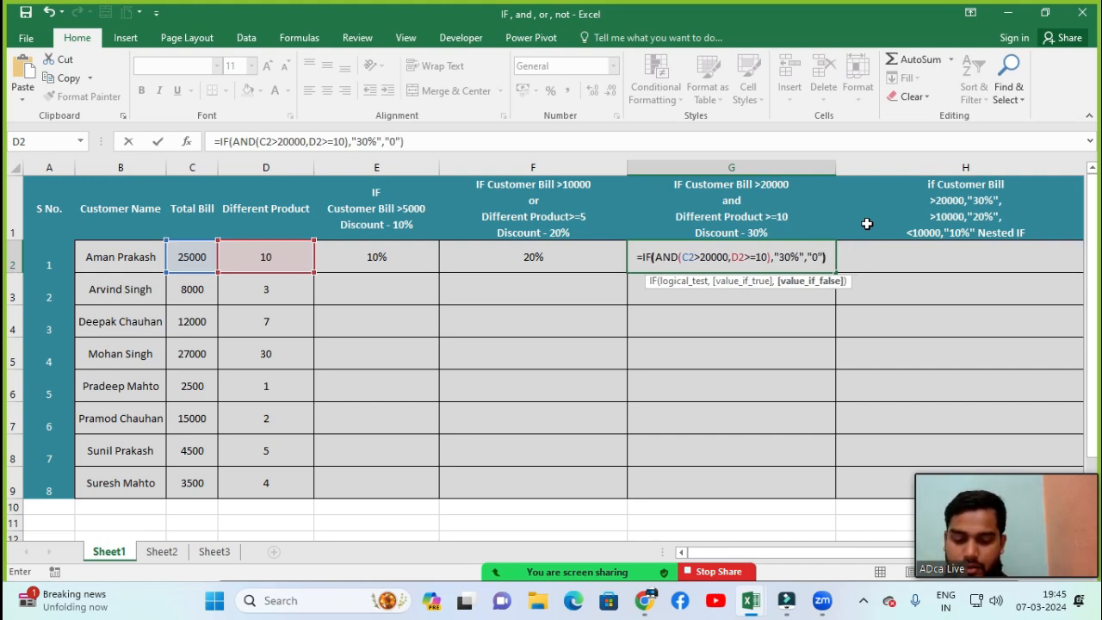
key(Return)
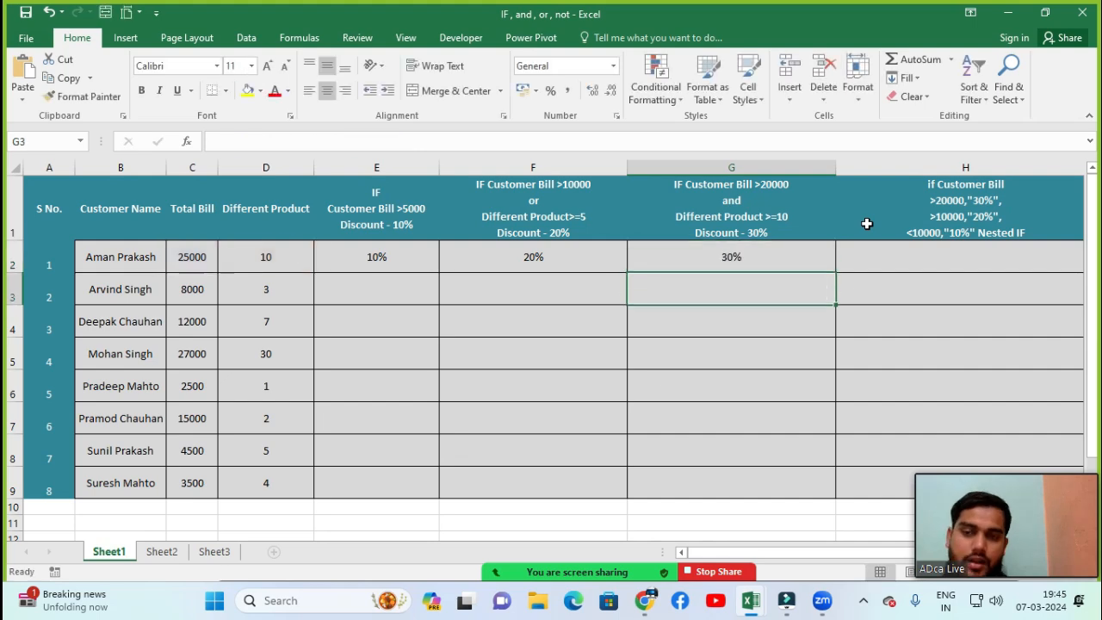
Check the G2 AND formula against the total bill in C2 and the product count in D2.
click(804, 253)
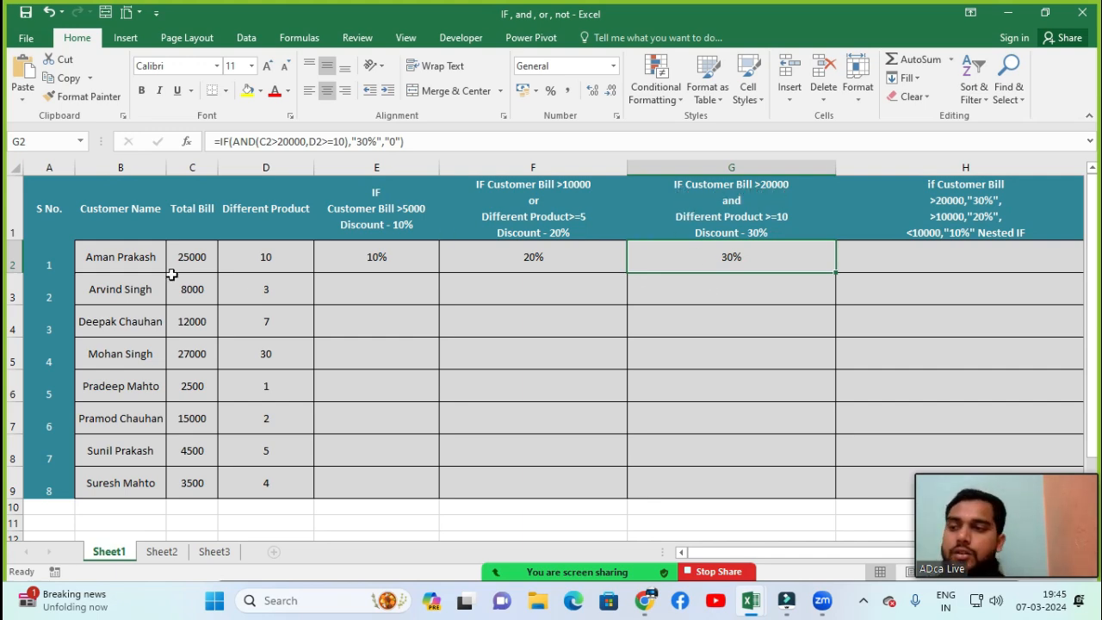
click(196, 260)
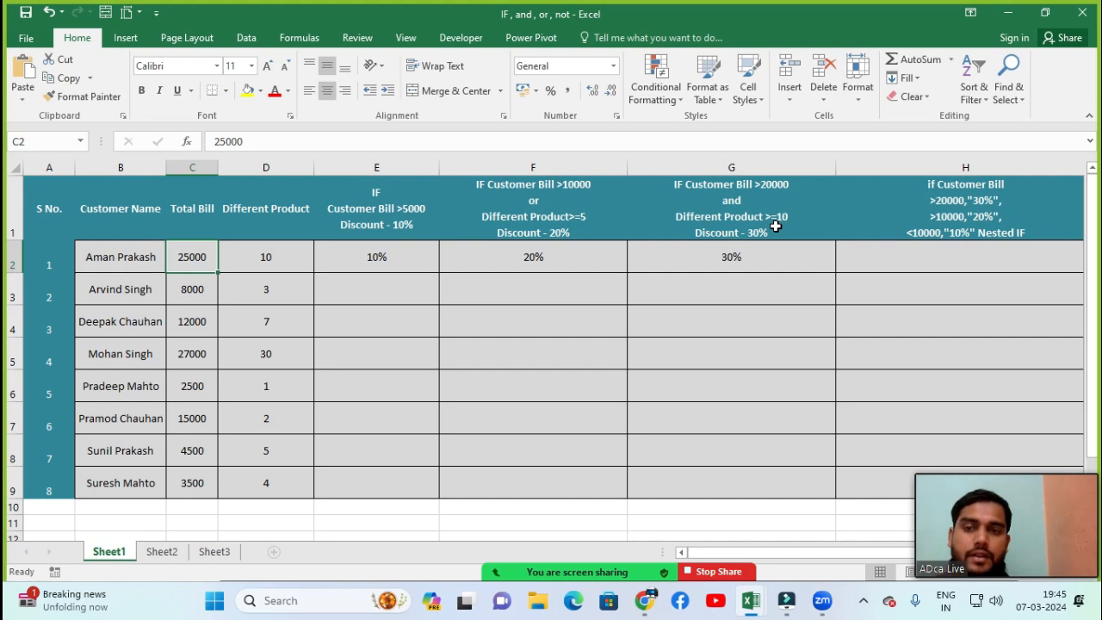
click(290, 266)
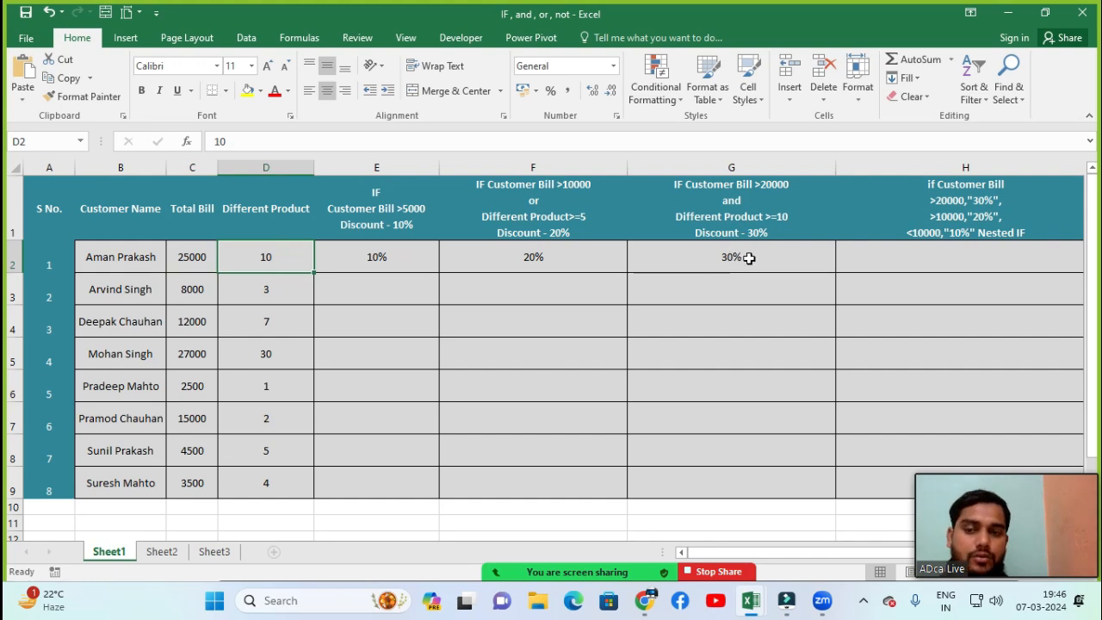
click(746, 259)
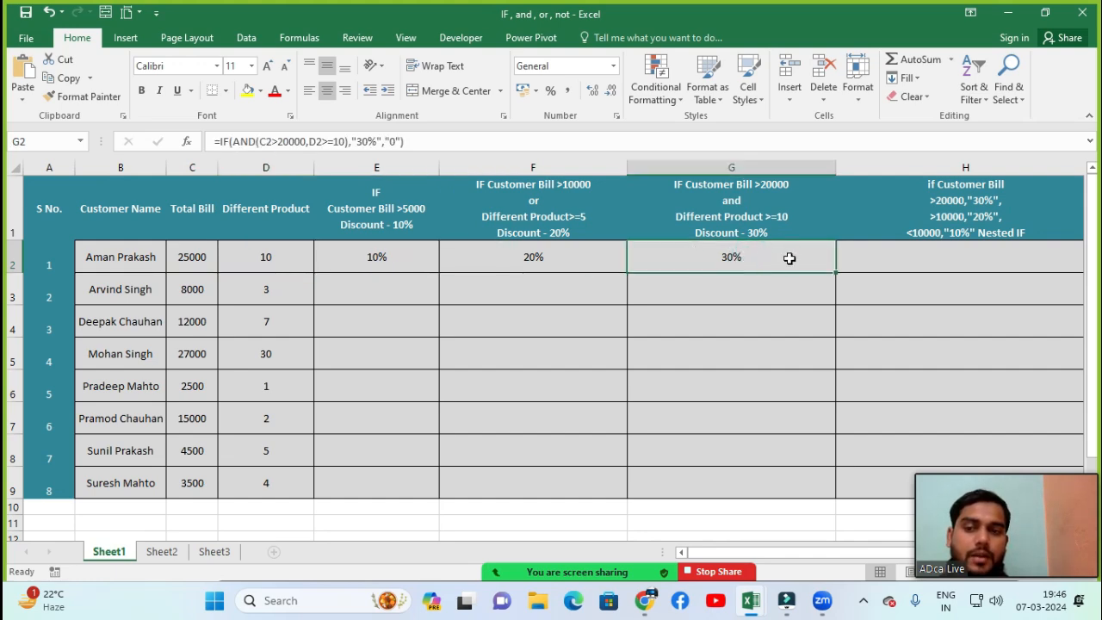
Set the product count in D2 to 5 to test the AND formula in G2.
click(265, 259)
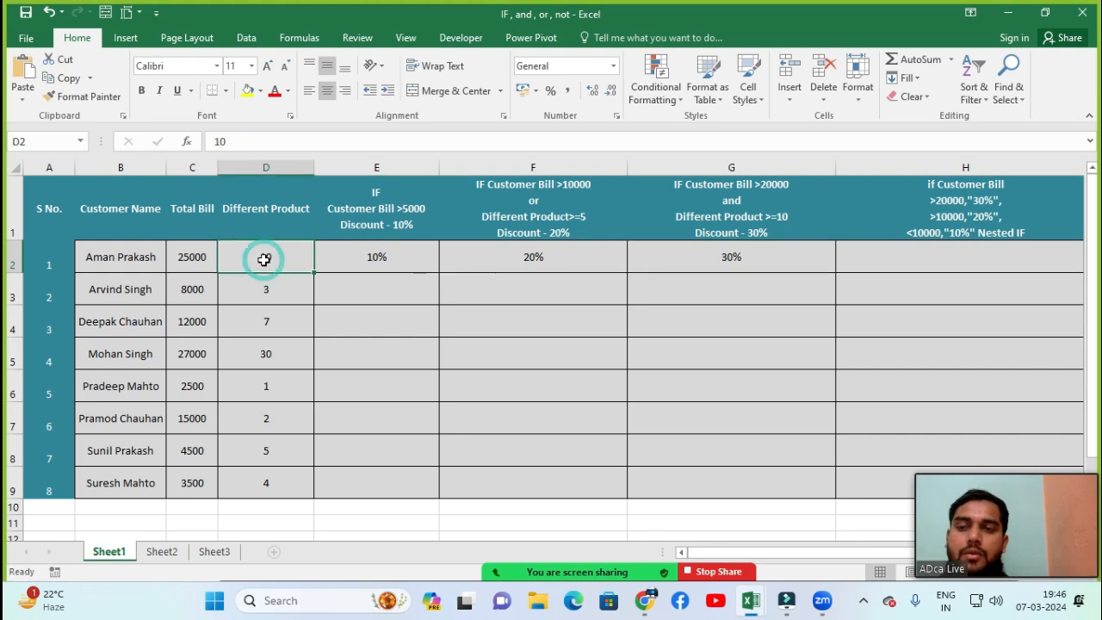
text(5)
key(Return)
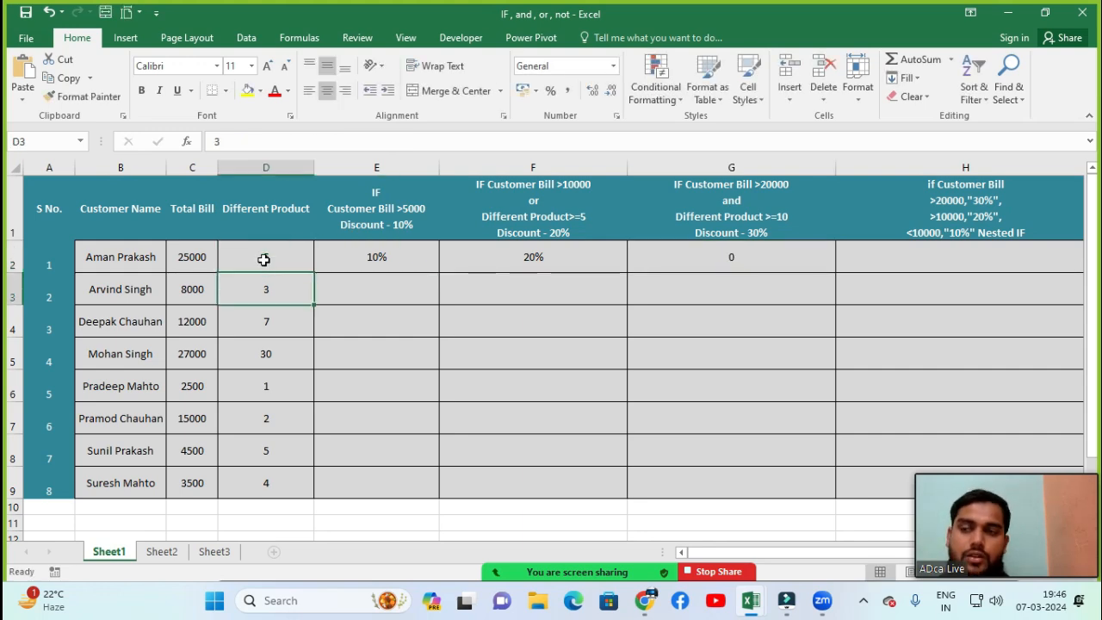
Set the product count in D2 back to 10, and review the formulas in G2 and F2.
click(262, 260)
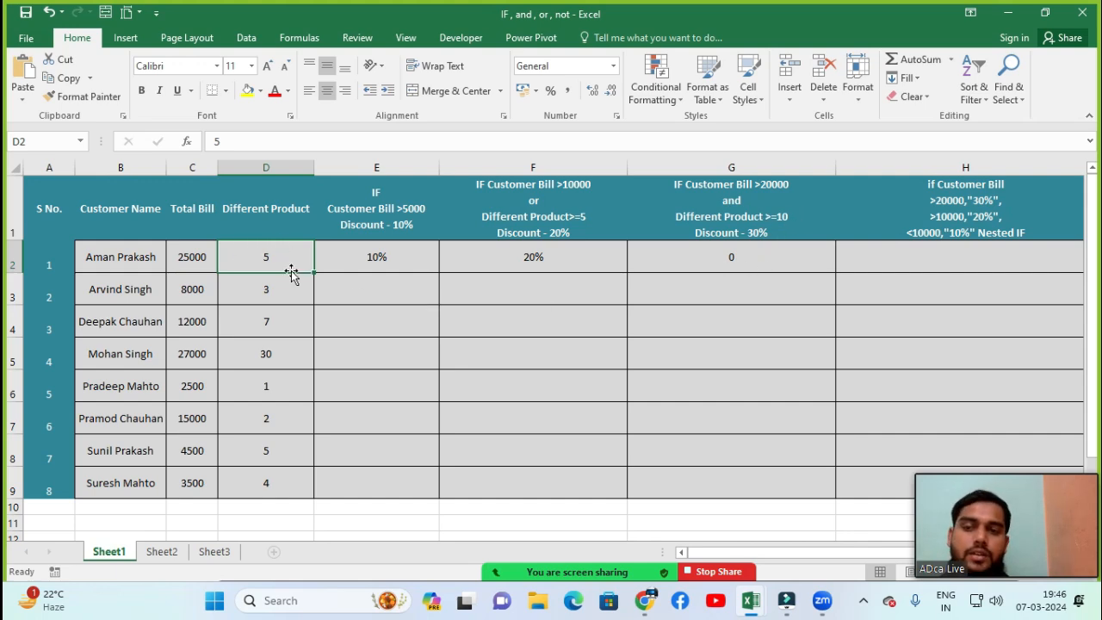
text(10)
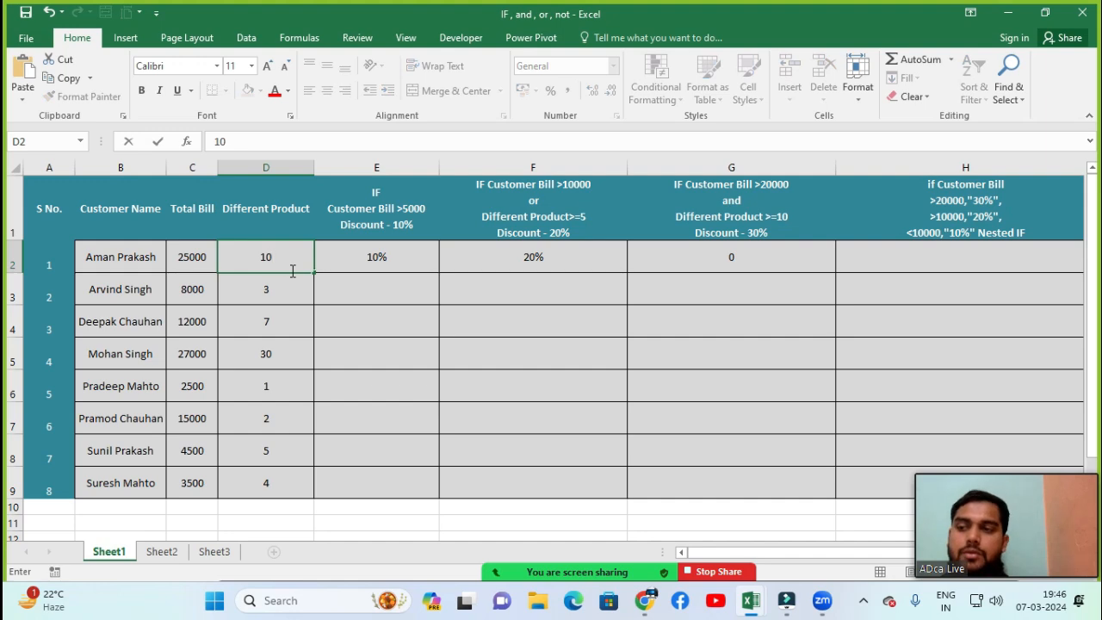
key(Return)
click(720, 259)
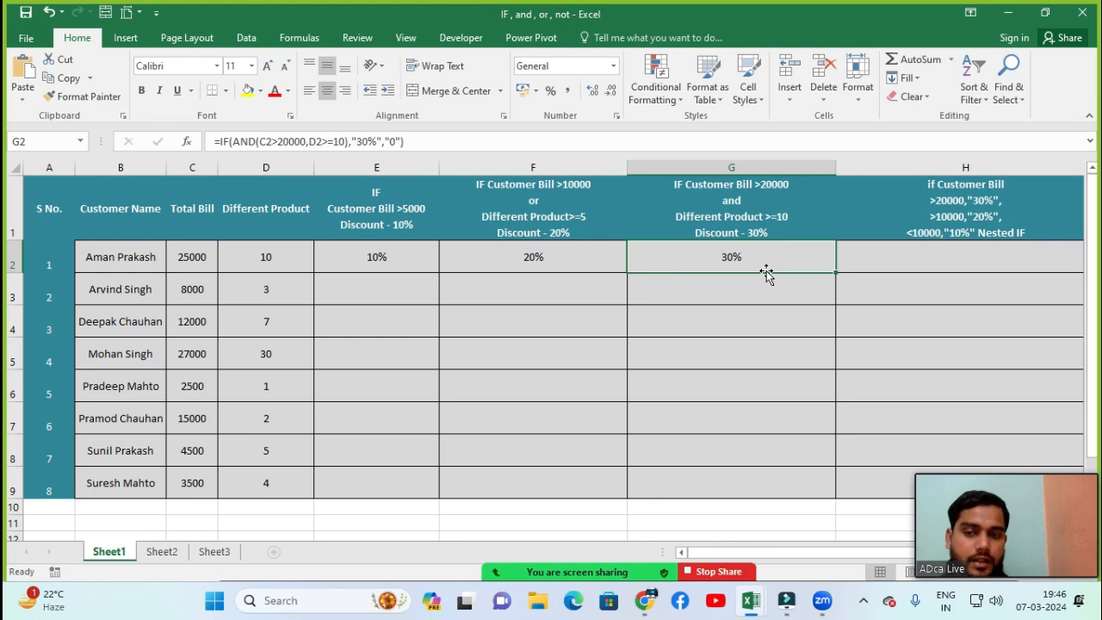
click(567, 258)
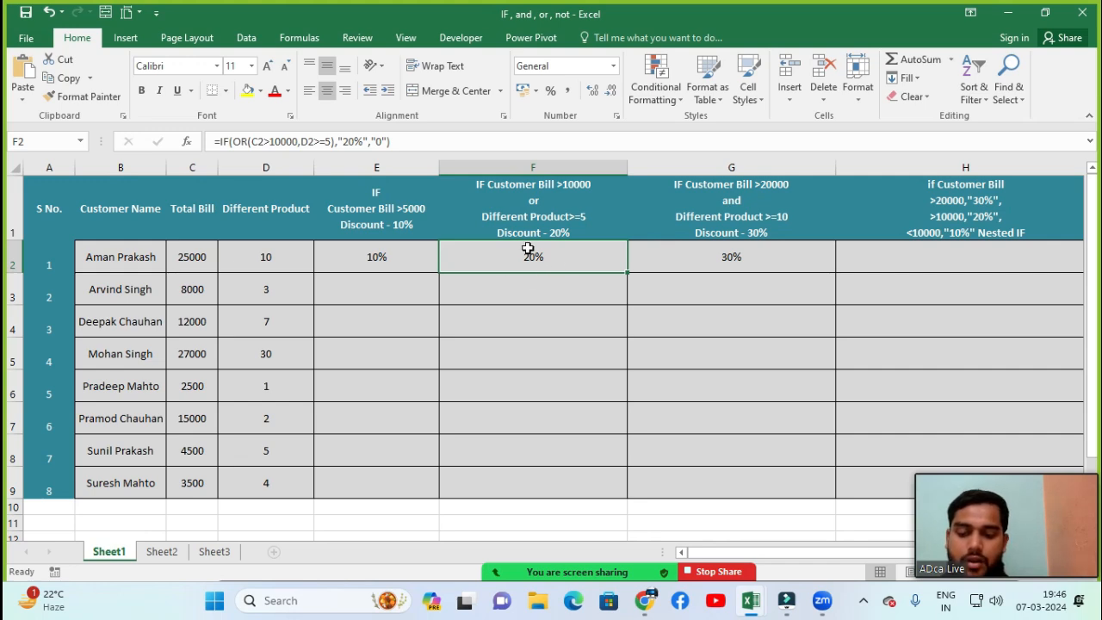
Narrow column H, which holds the nested IF discount, slightly.
click(937, 263)
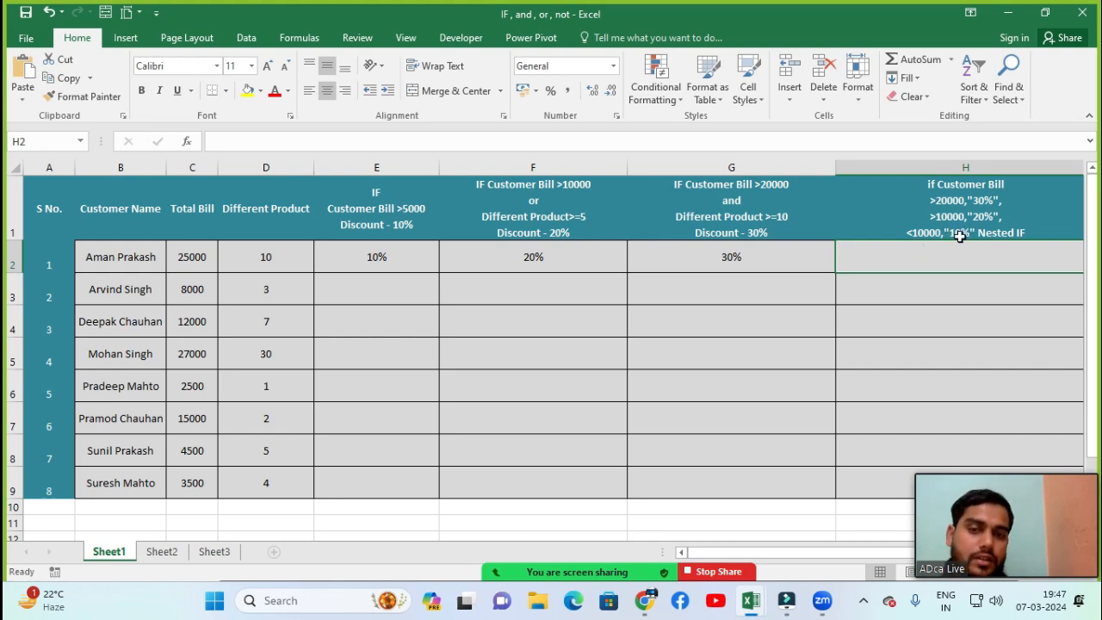
click(959, 298)
click(956, 266)
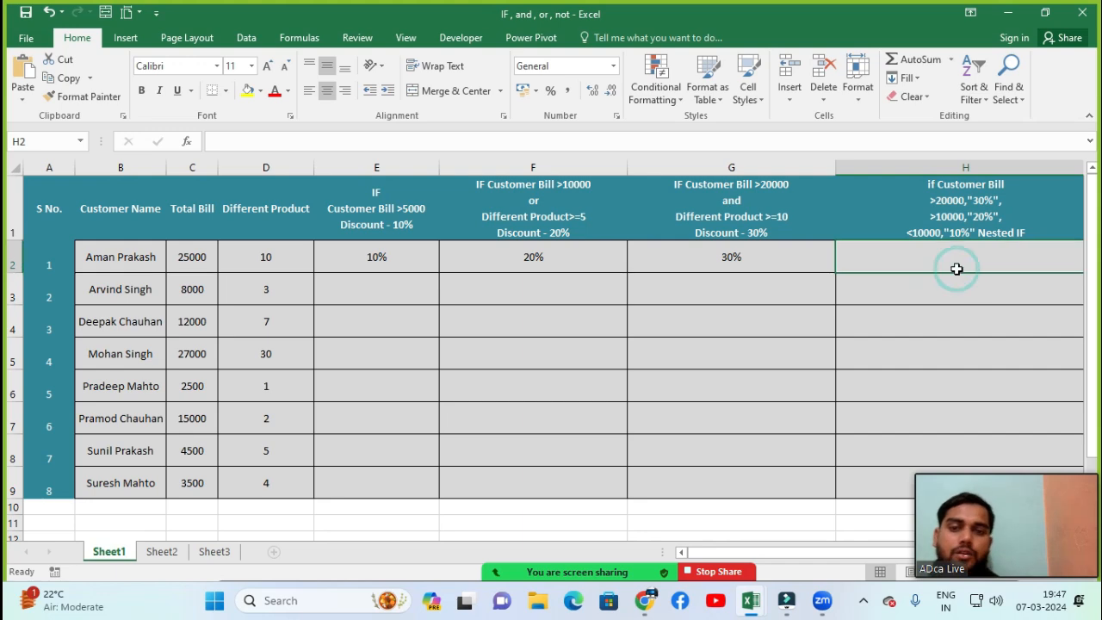
key(Right)
key(Right)
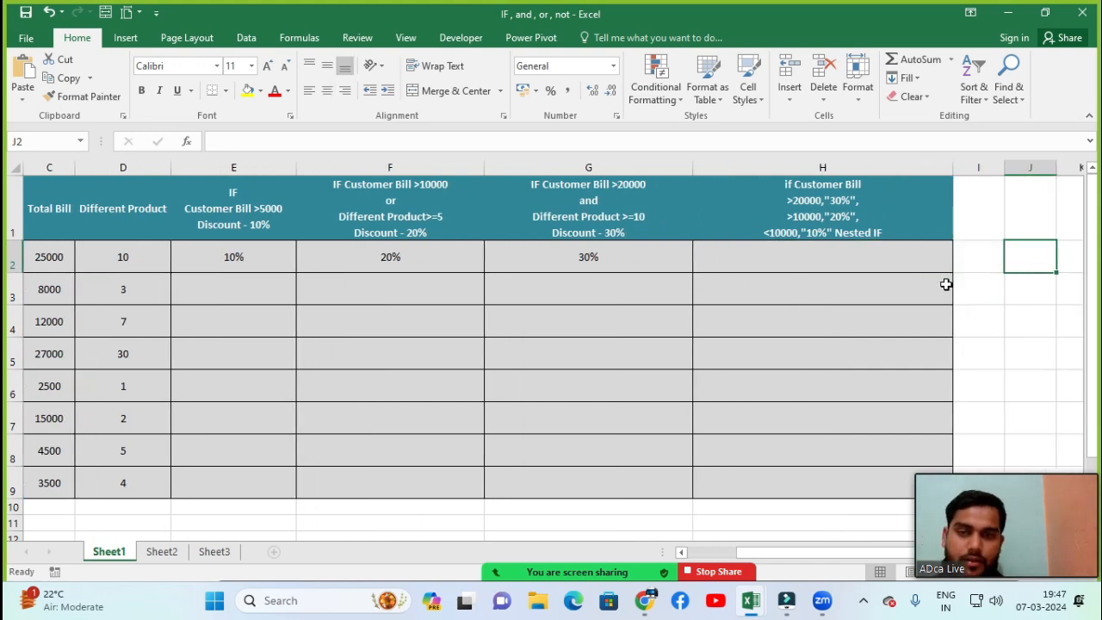
key(Left)
key(Left)
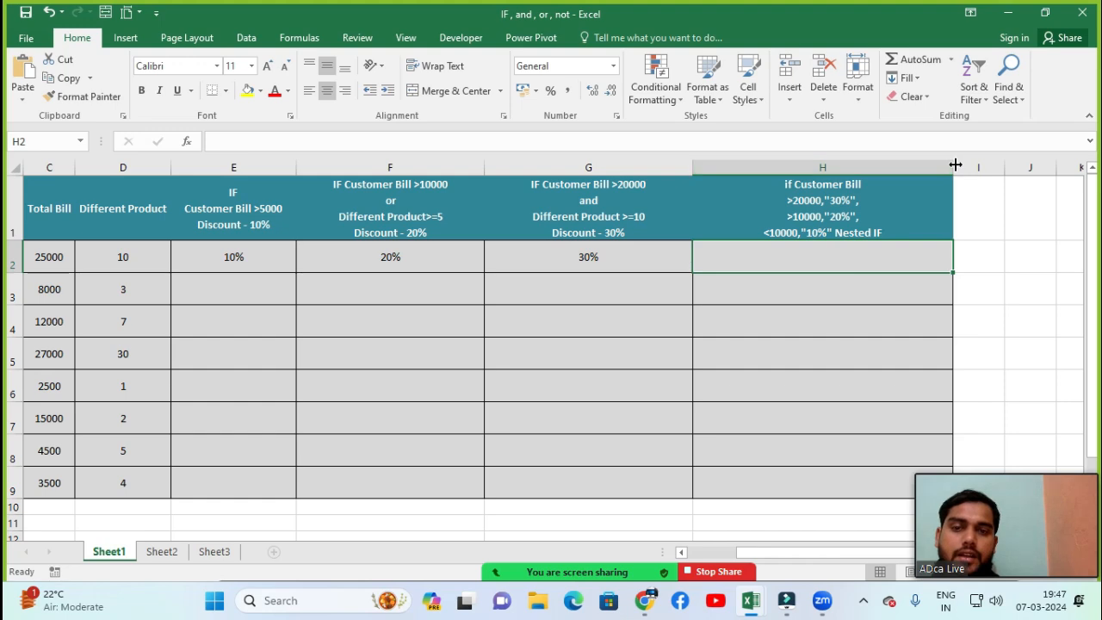
drag(953, 167, 918, 168)
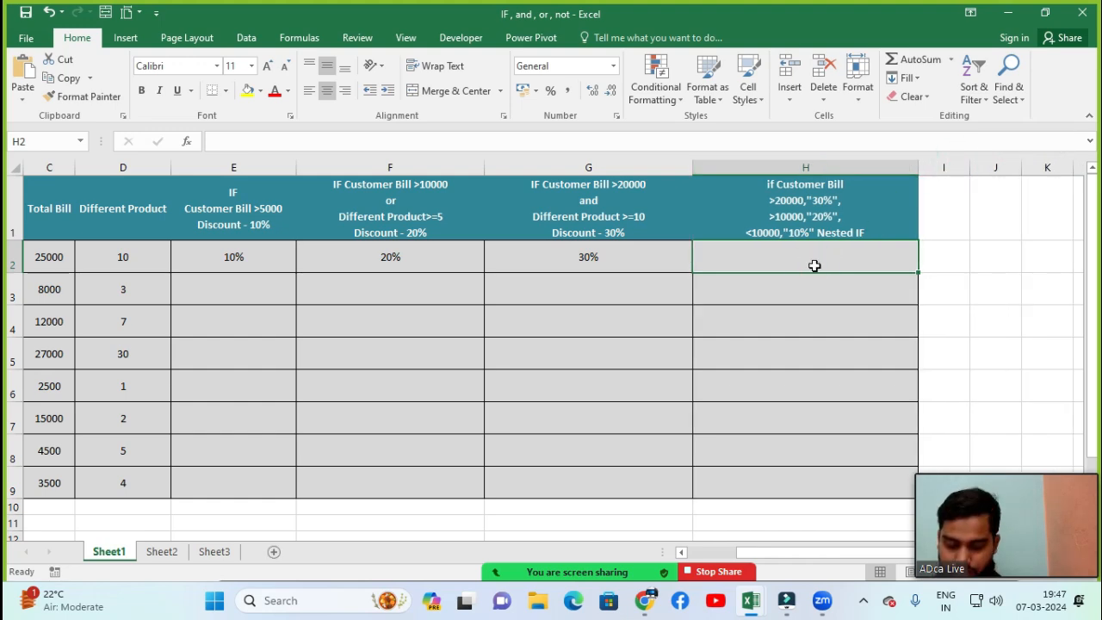
Start an IF formula in H2 with C2>20000 as its logical test.
key(Left)
key(Left)
key(Left)
key(Left)
key(Left)
key(Left)
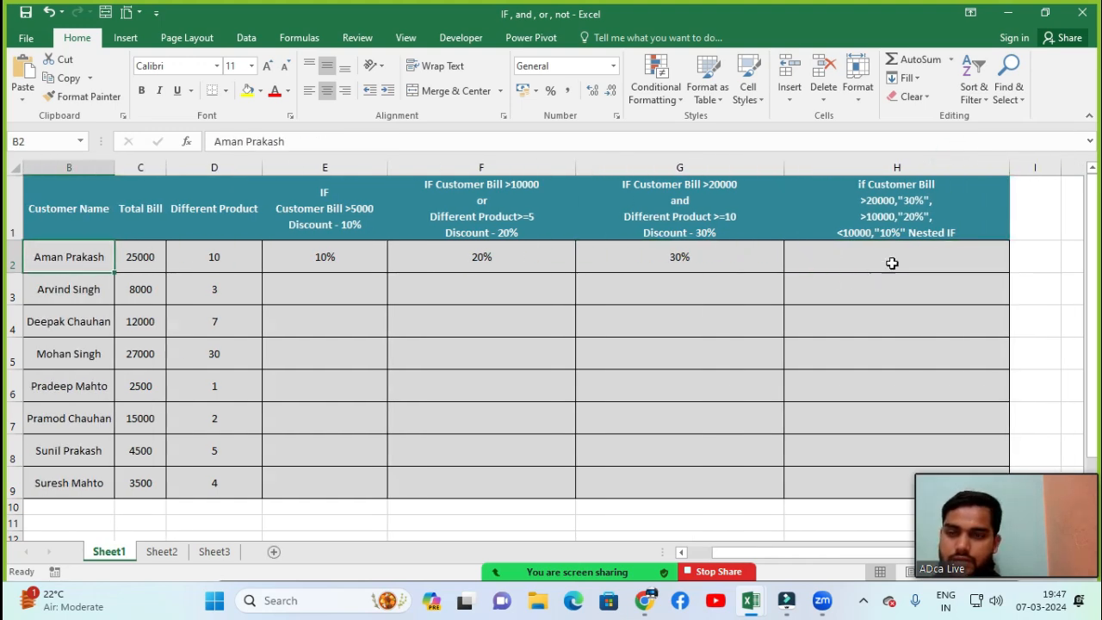
click(891, 261)
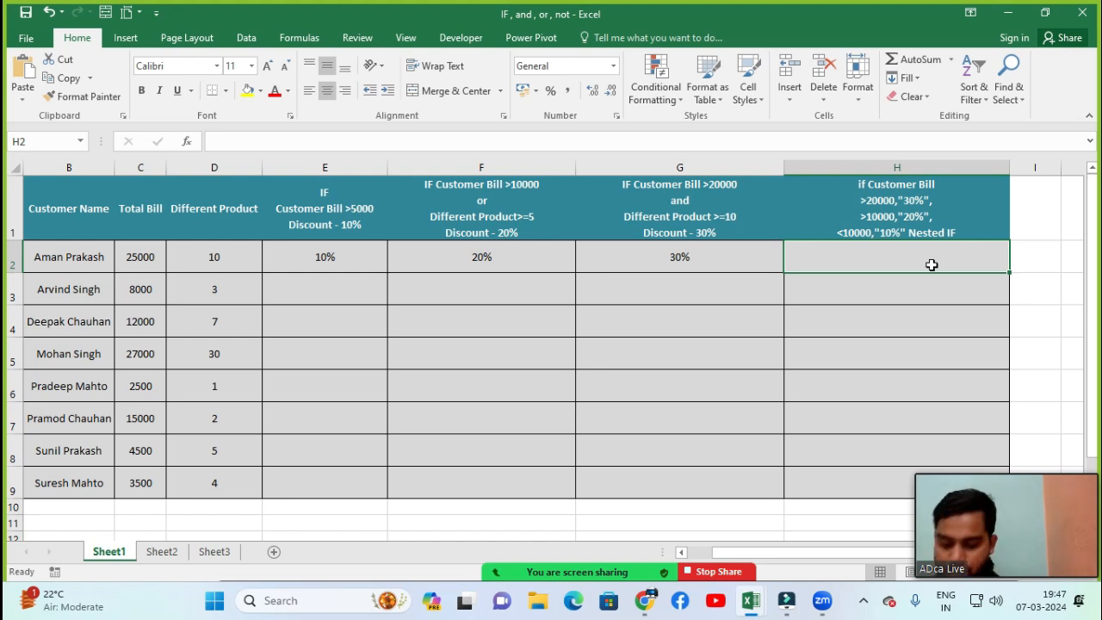
text(=IF()
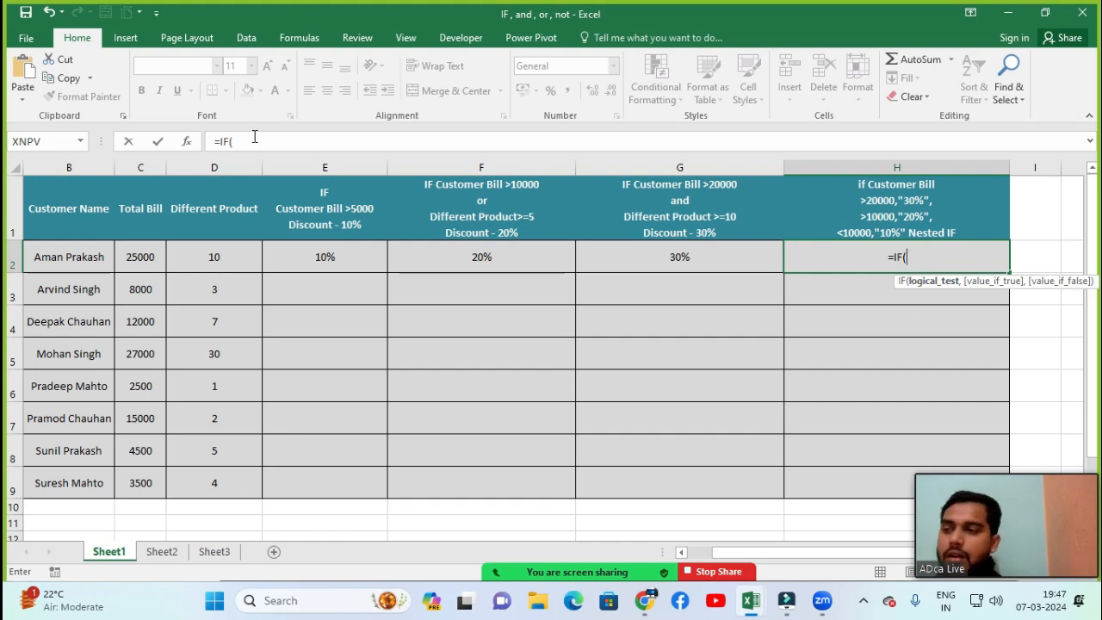
click(138, 262)
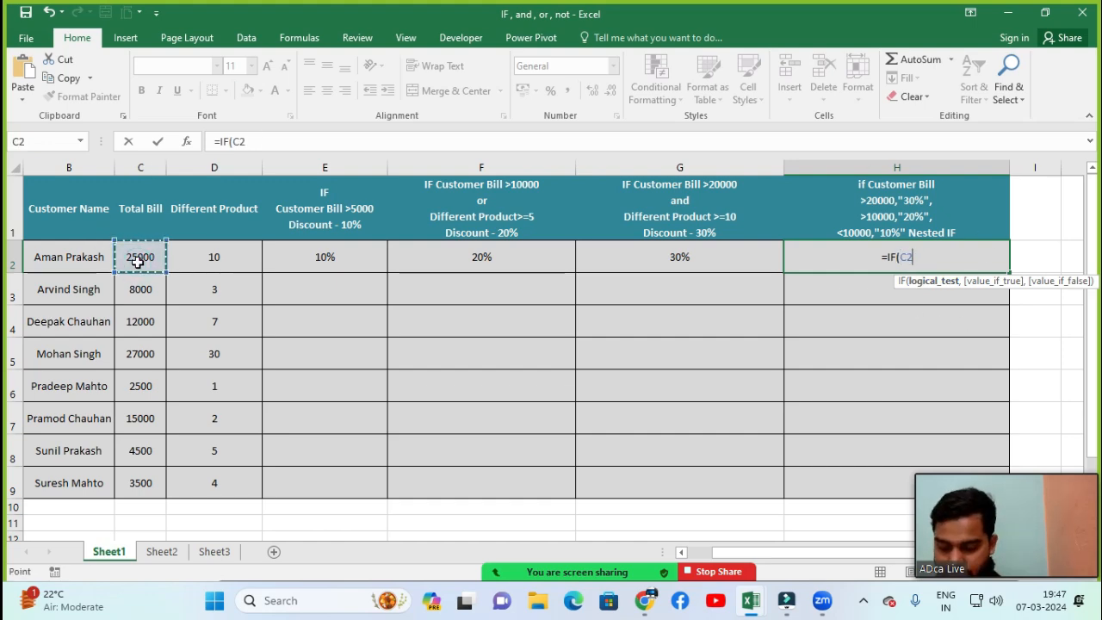
text(>)
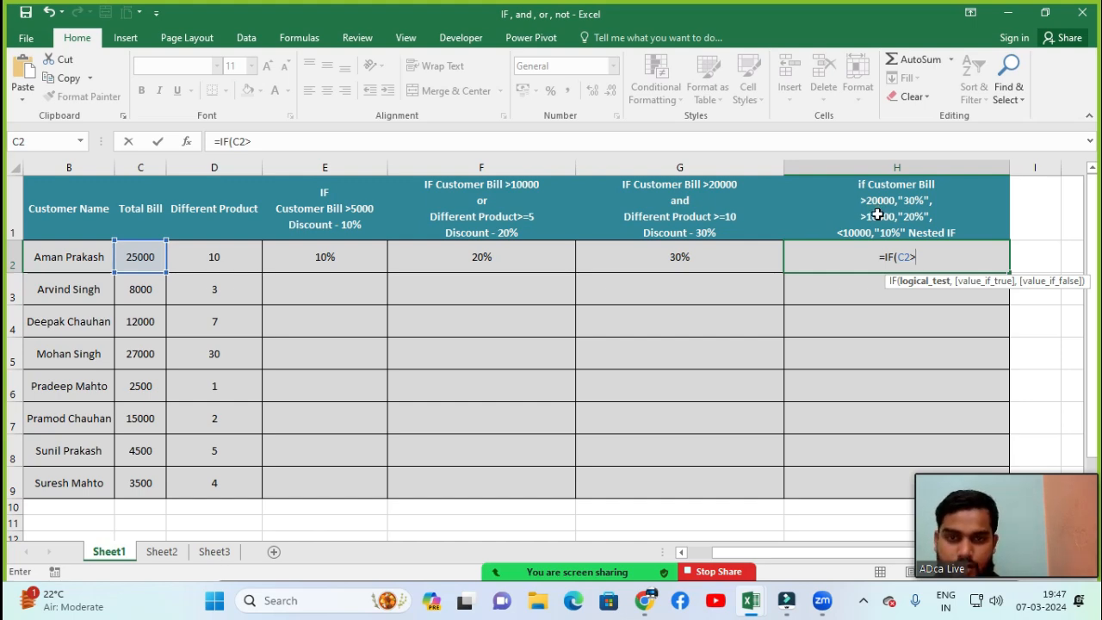
text(2000)
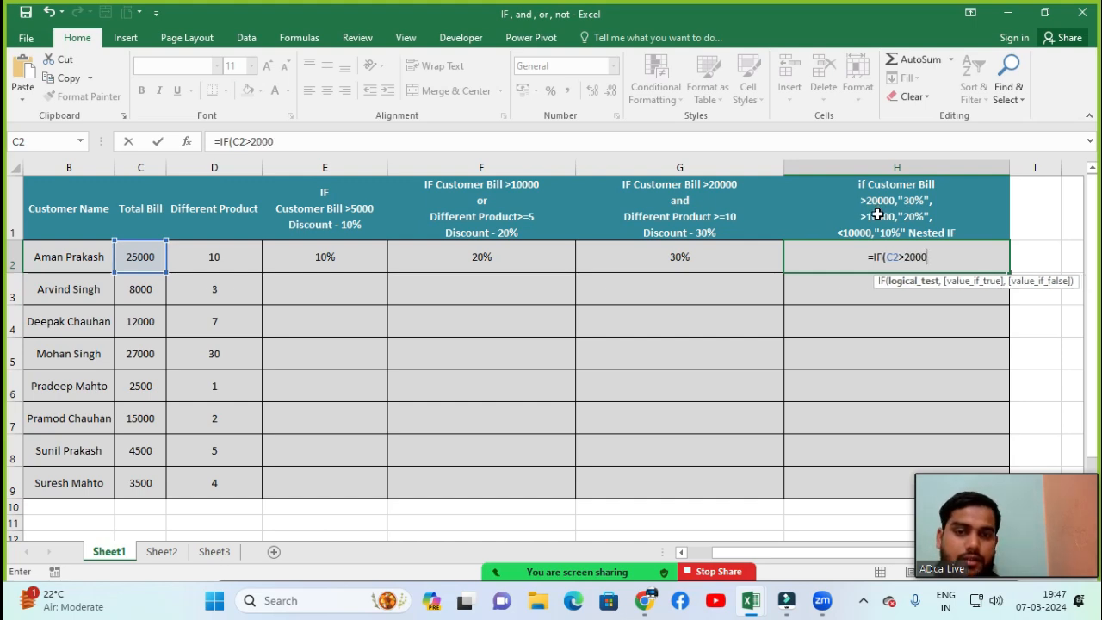
text(0)
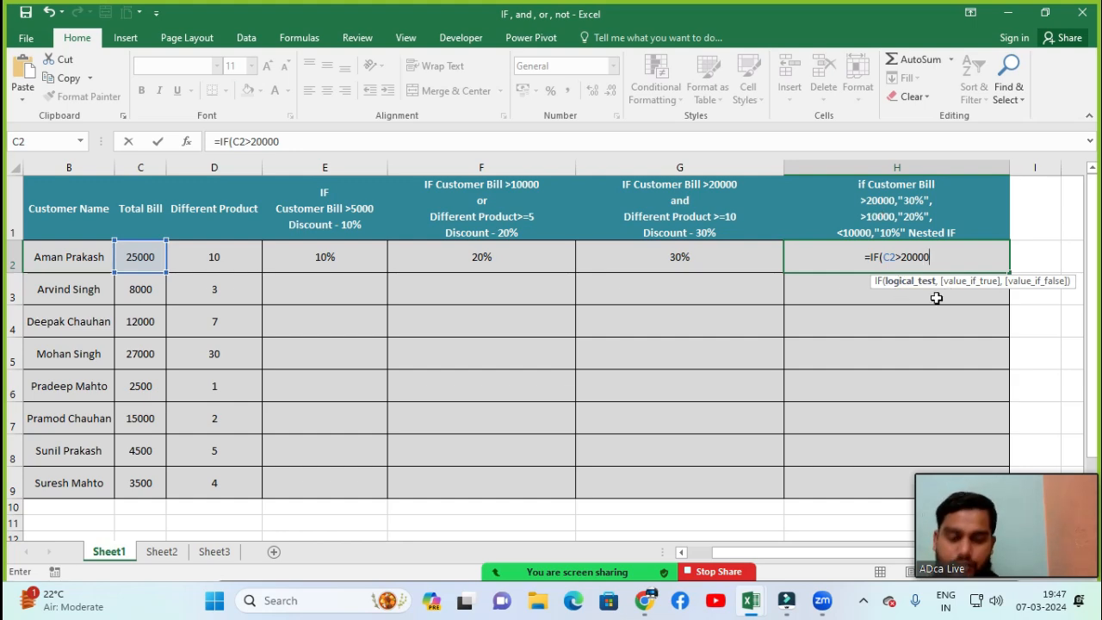
text(,)
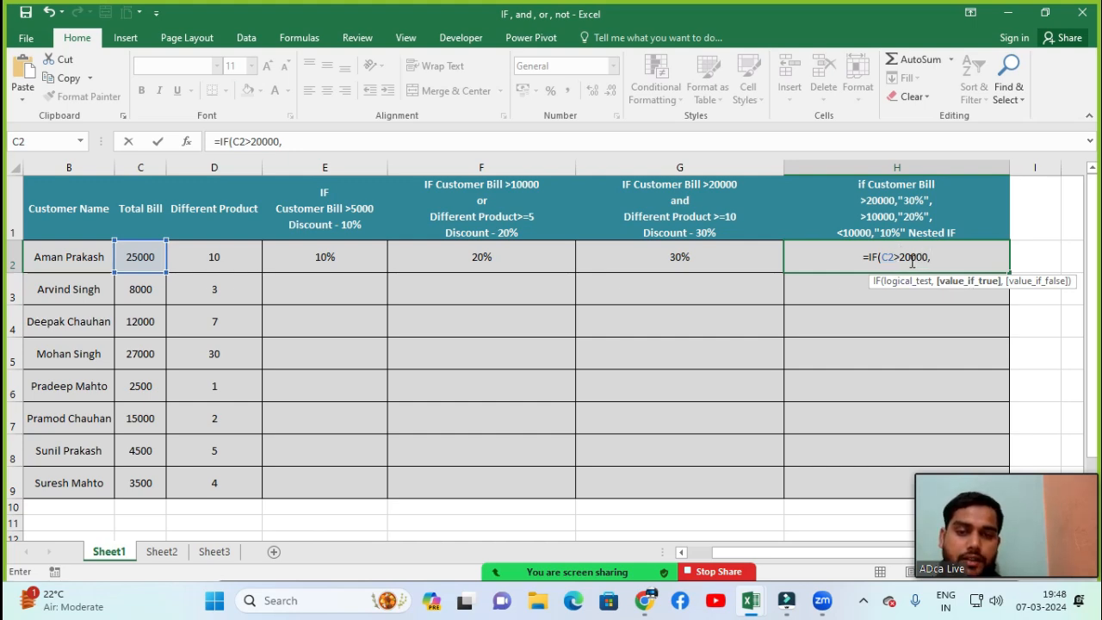
Enter "30%" as the value if true of the first IF in H2.
text("300)
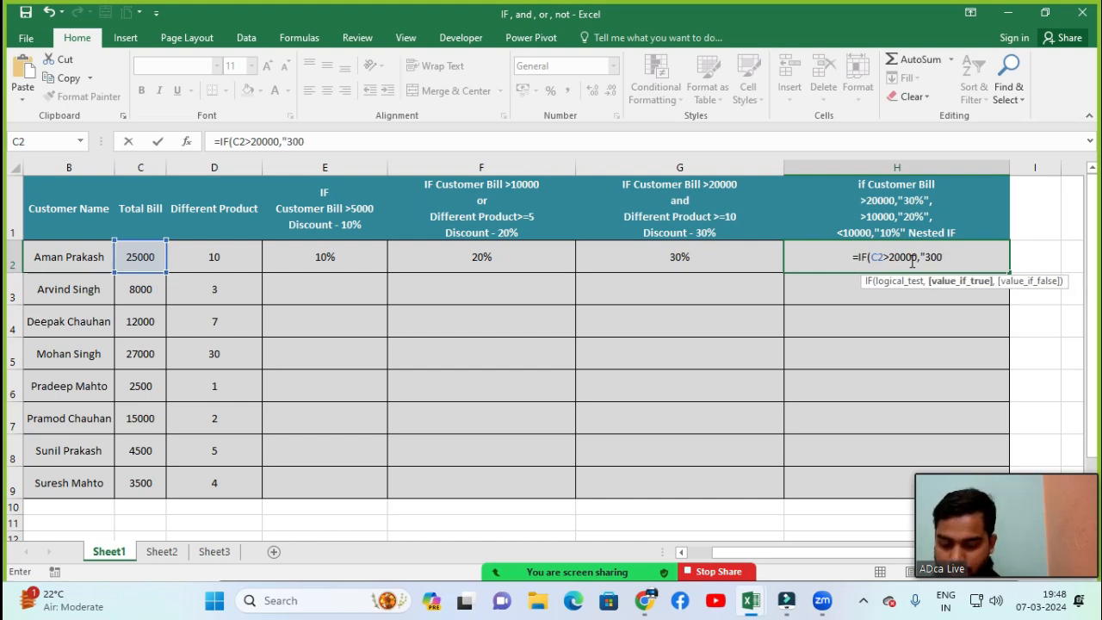
key(BackSpace)
text(%")
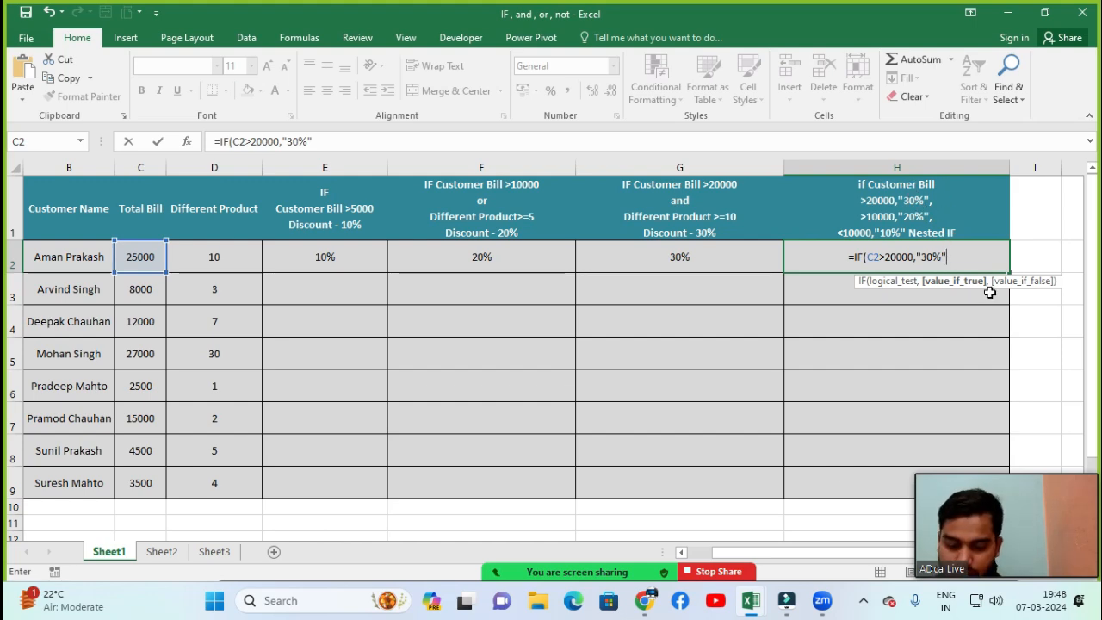
text(,)
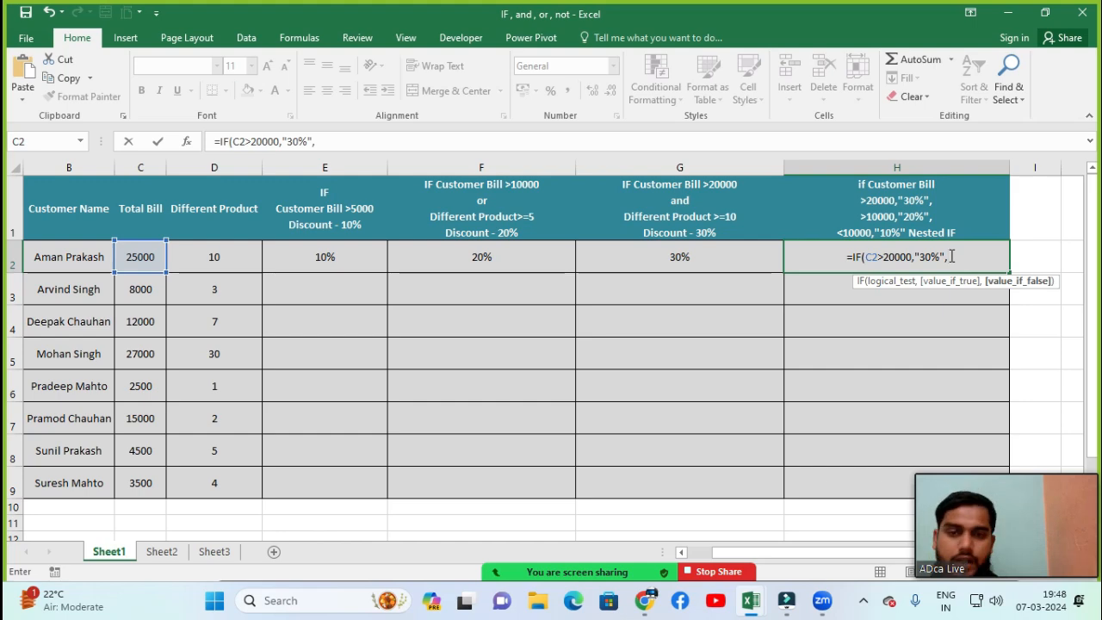
Nest a second IF as the value if false in H2, with C2>10000 as its logical test.
text(IF()
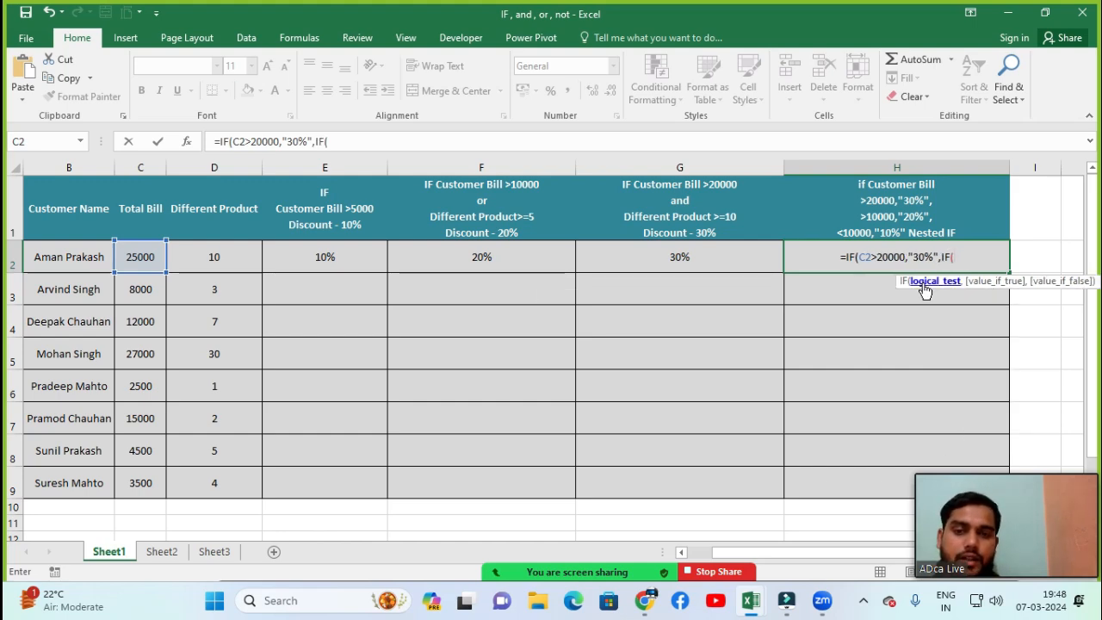
click(130, 253)
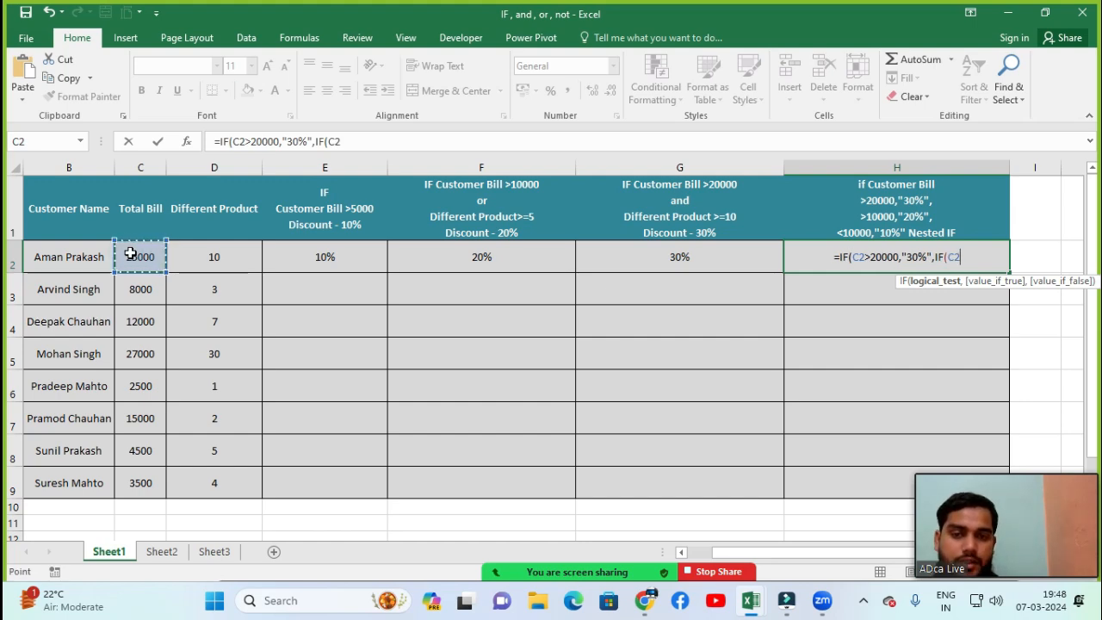
text(>)
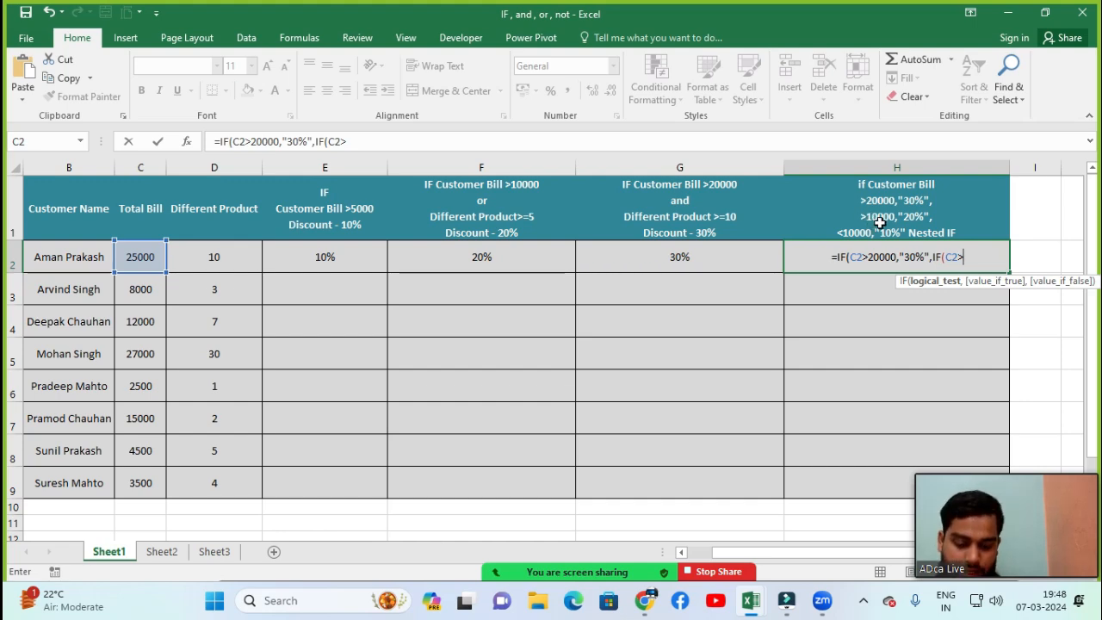
text(10000)
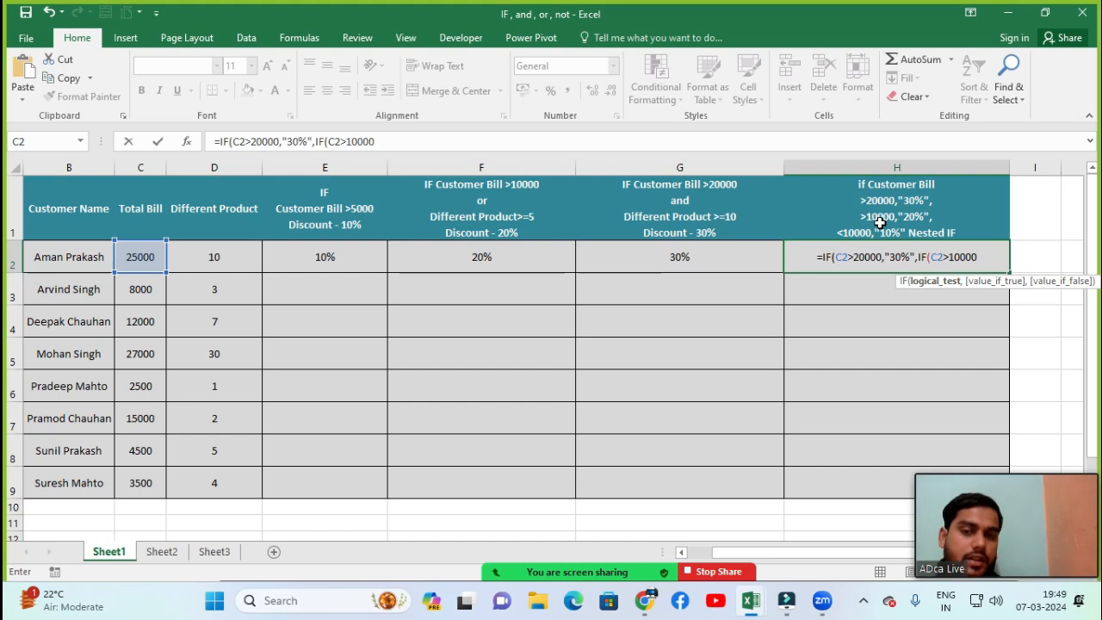
text(,)
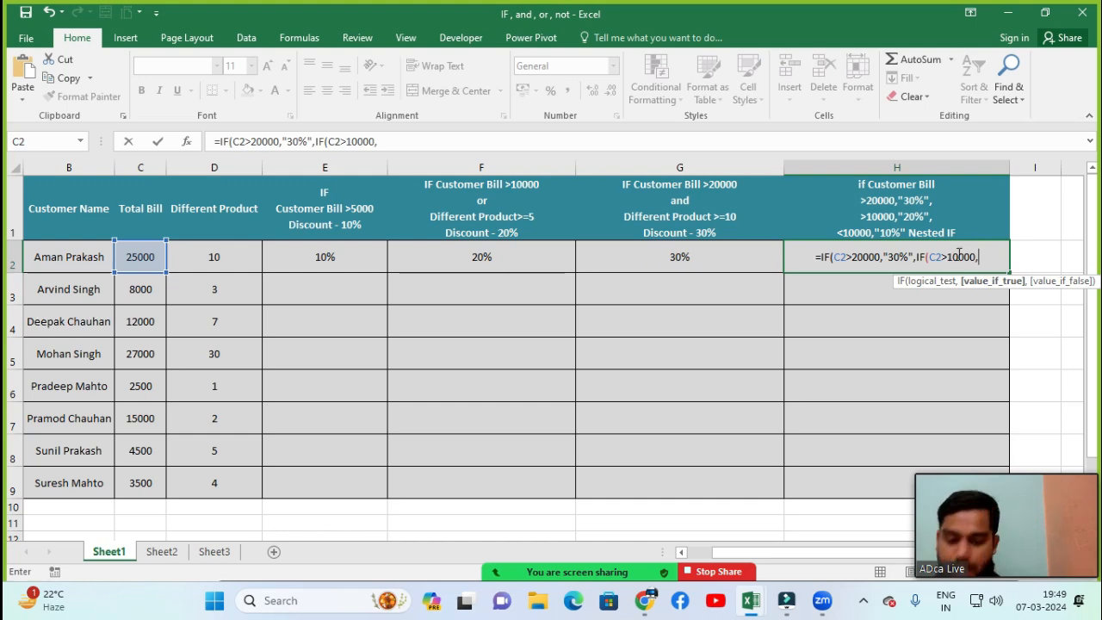
Enter "20%" as the value if true of the nested IF in H2.
text("2)
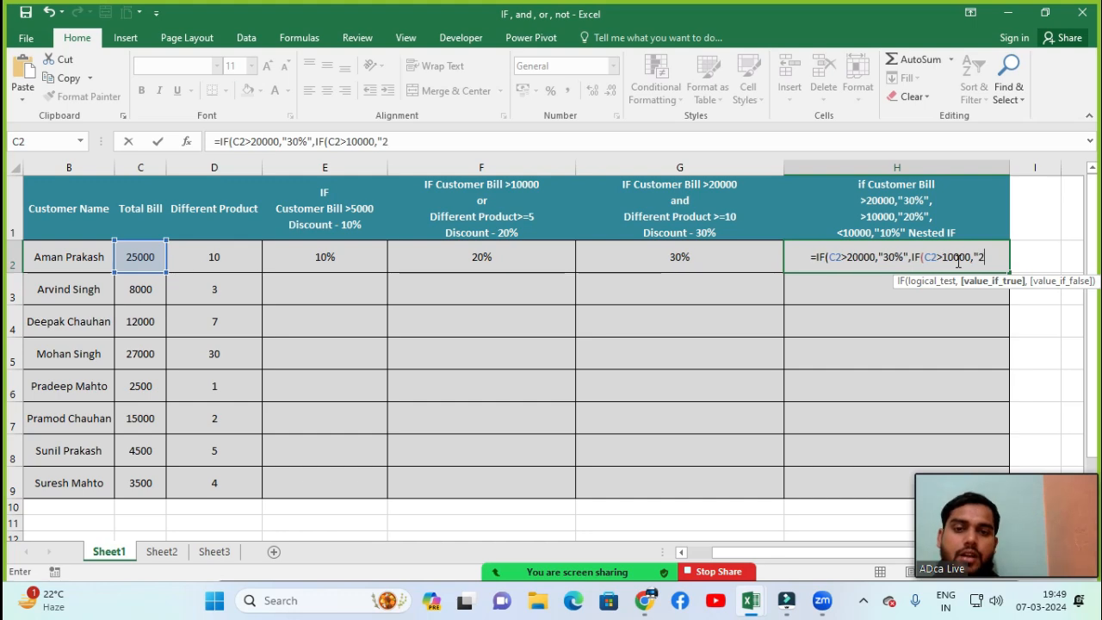
text(0%)
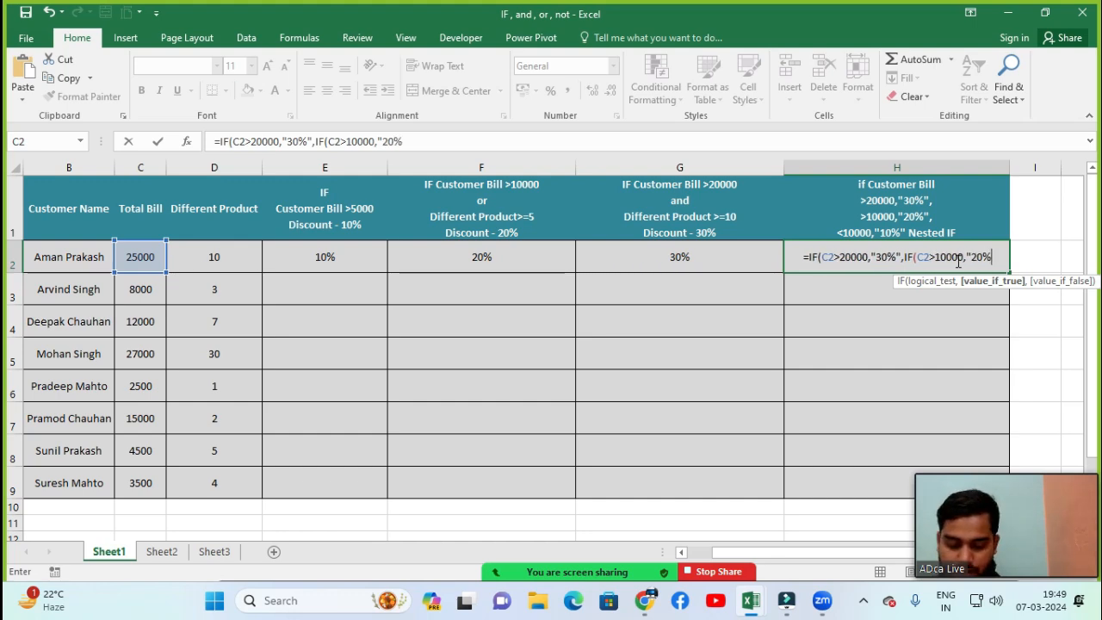
text(")
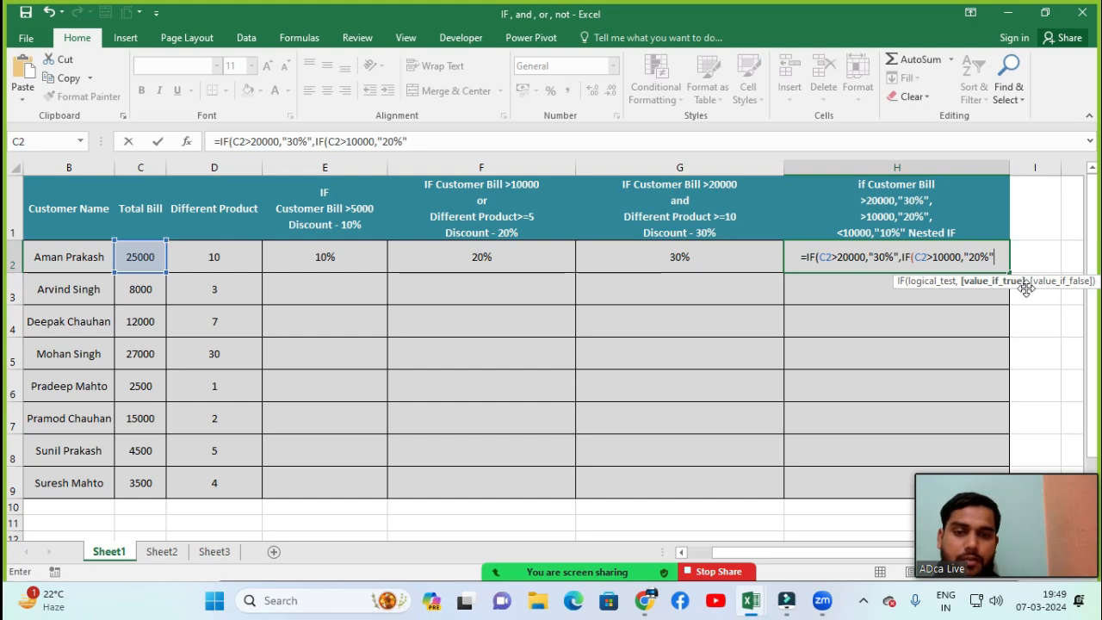
text(,)
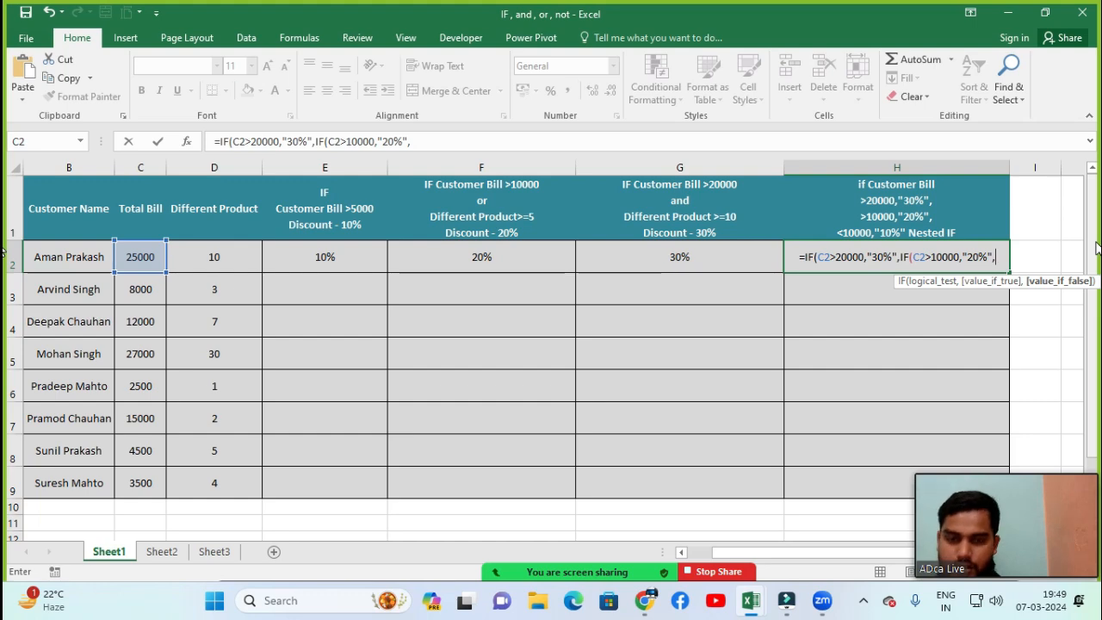
Complete the nested IF in H2 with "10%" as the value if false and accept the formula.
text(")
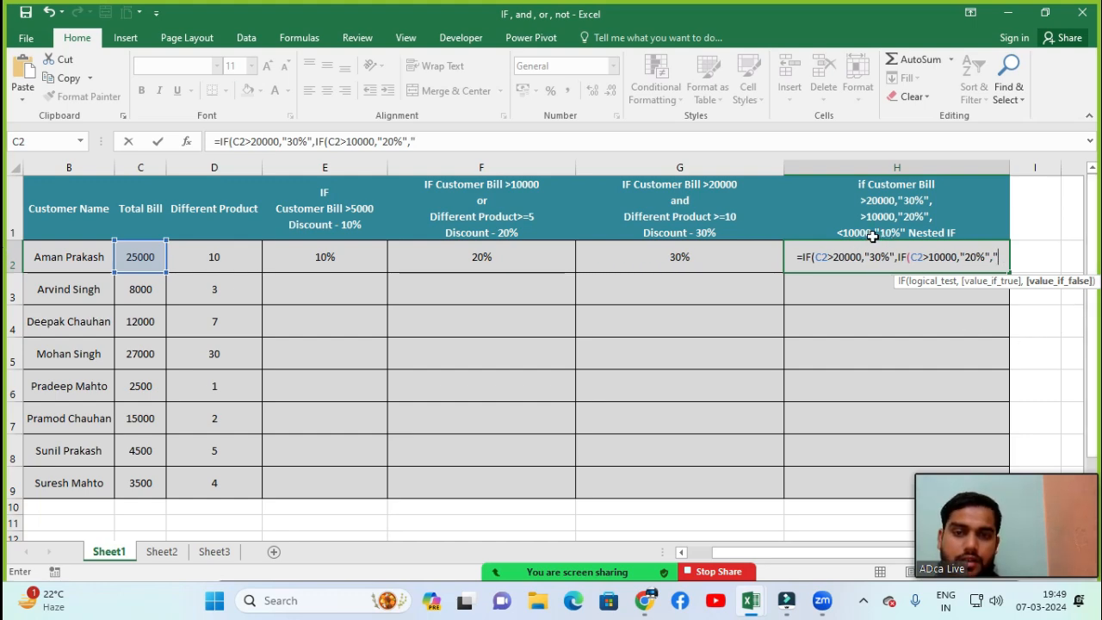
text(1)
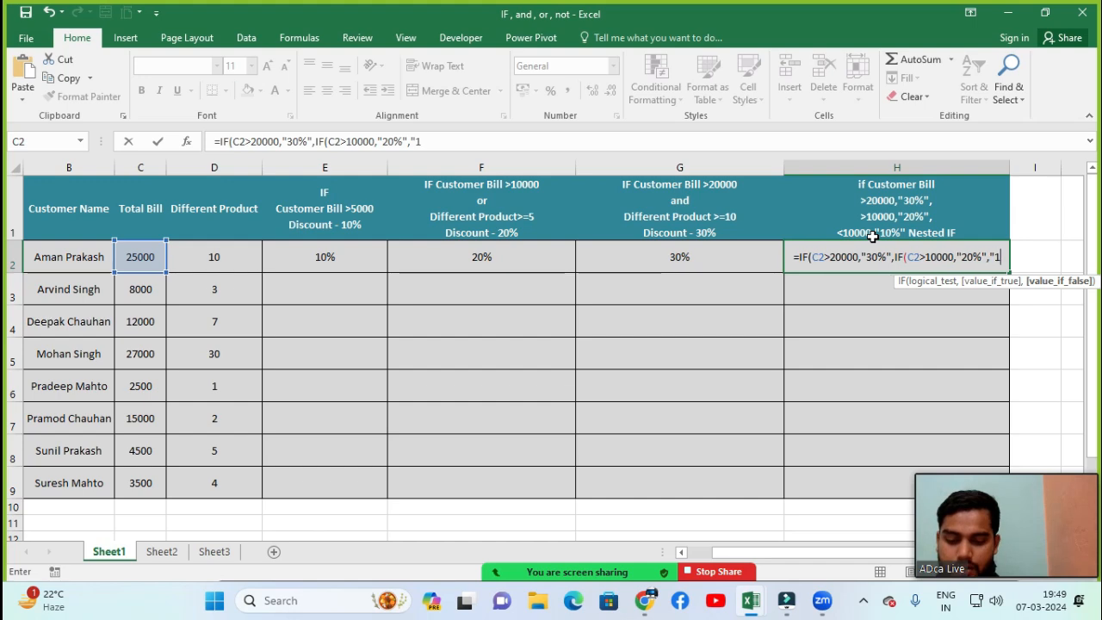
text(0)
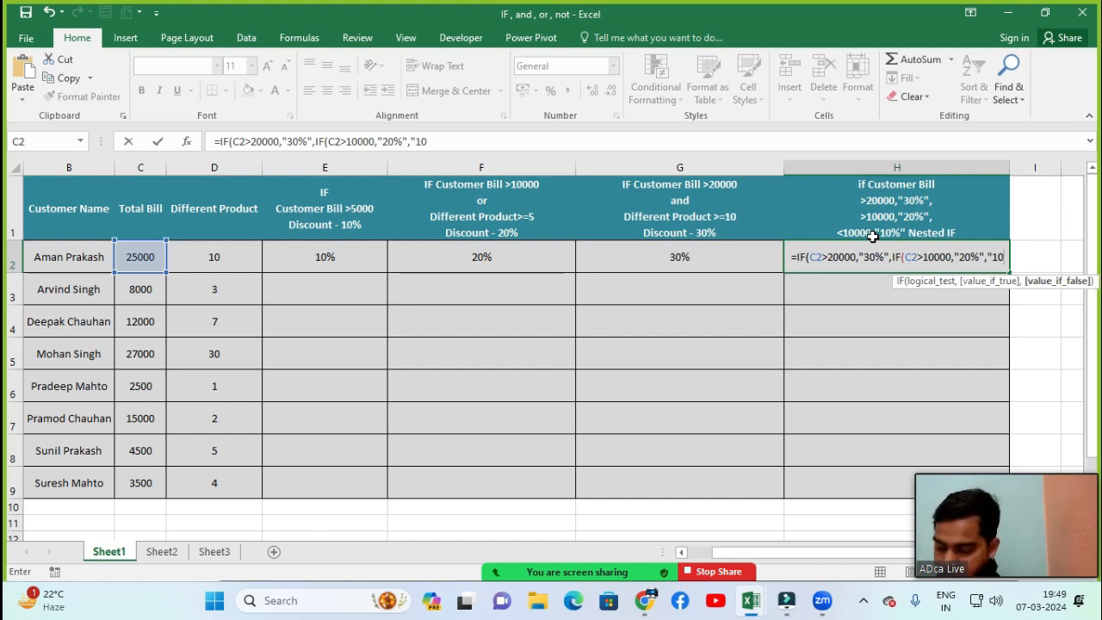
text(%)
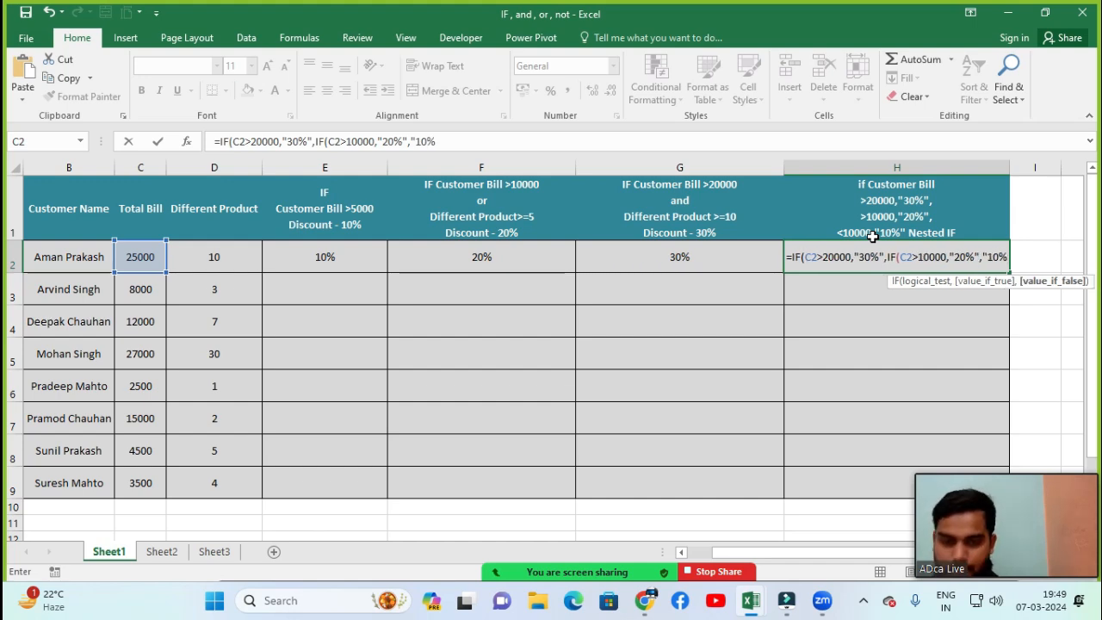
text(")
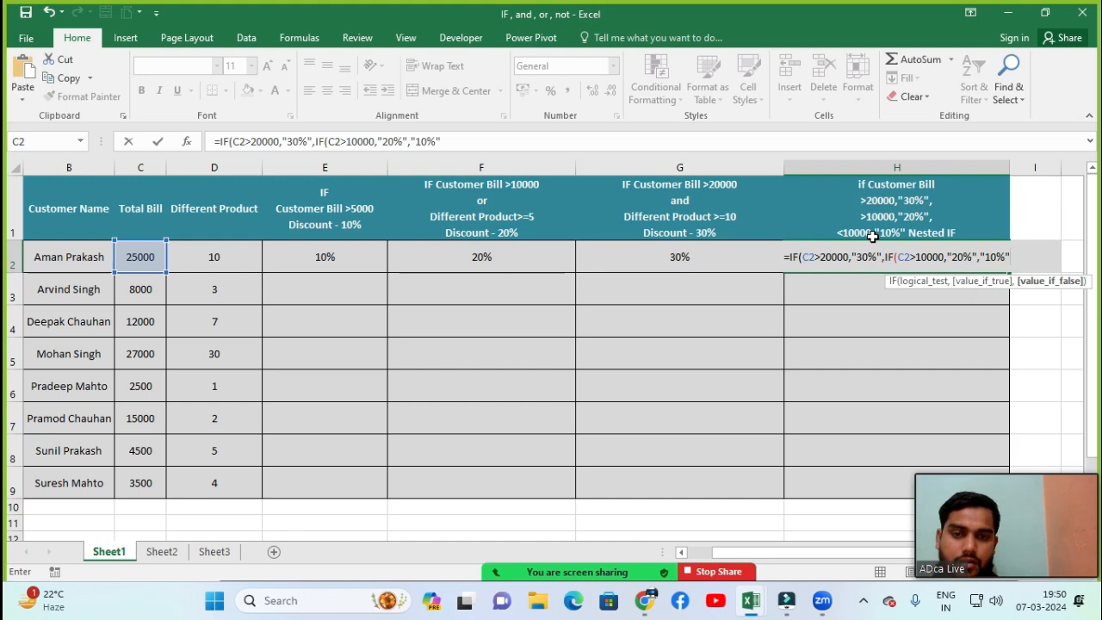
key(Return)
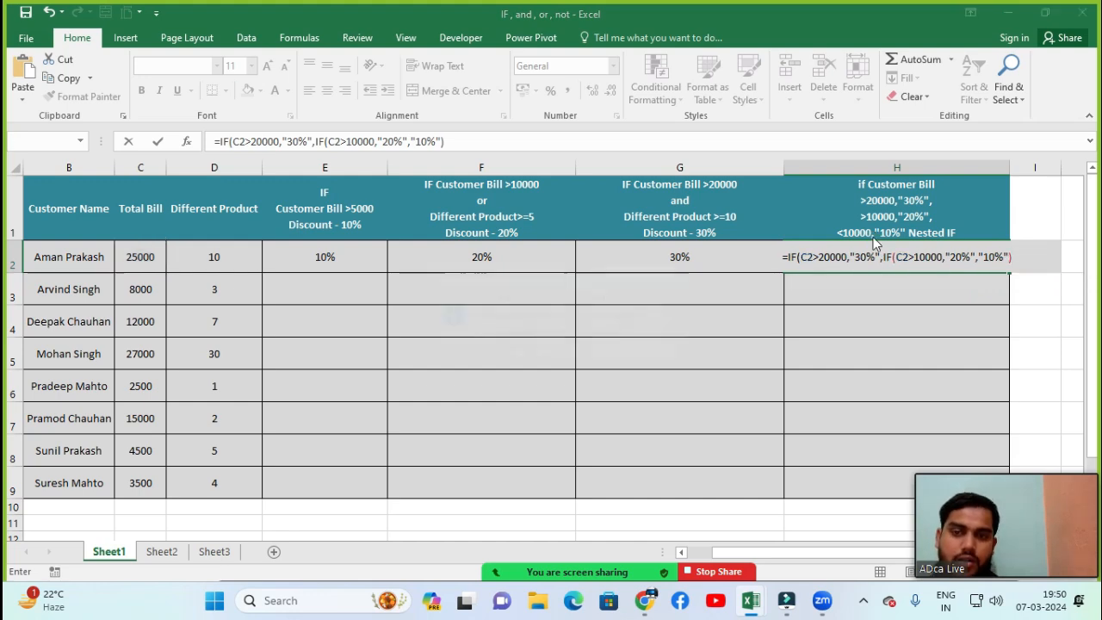
key(Return)
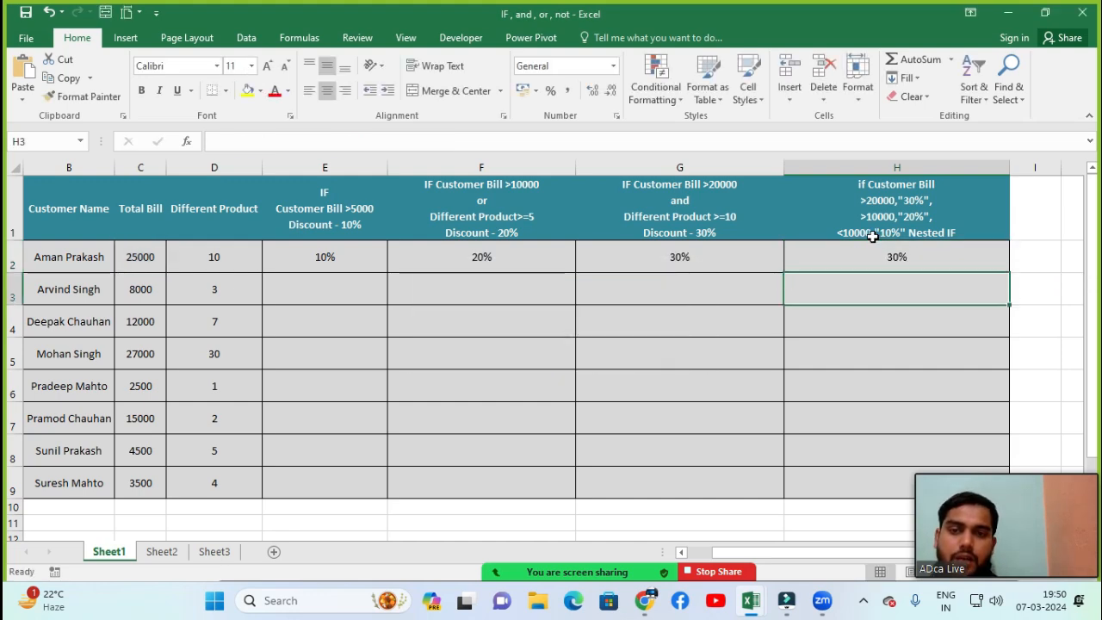
key(Up)
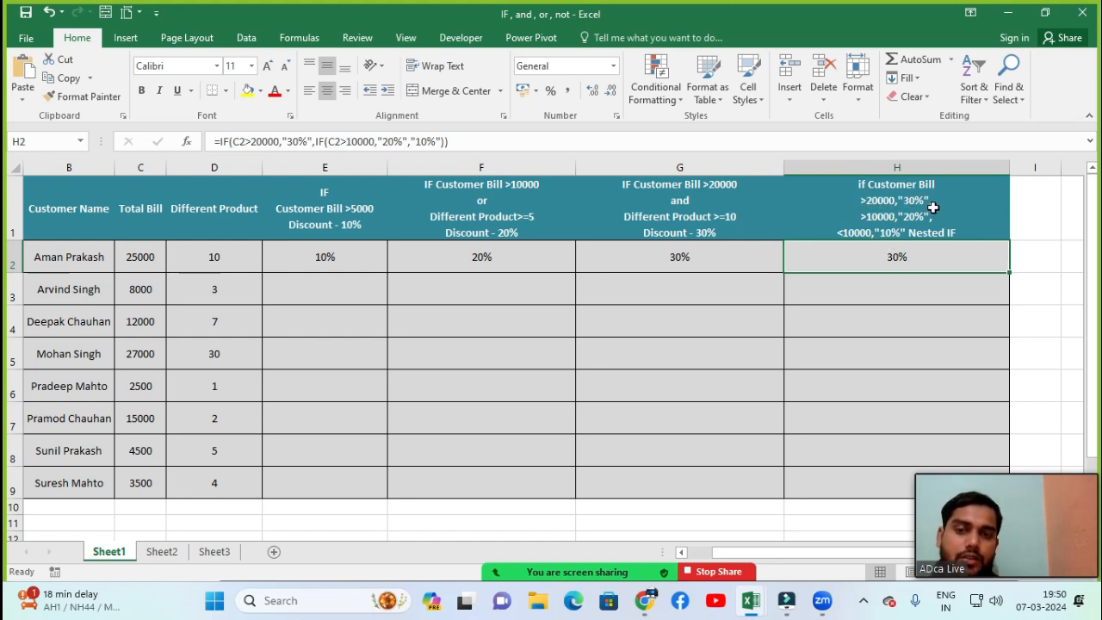
Test the nested IF in H2 by setting the total bill in C2 to 15000.
click(144, 261)
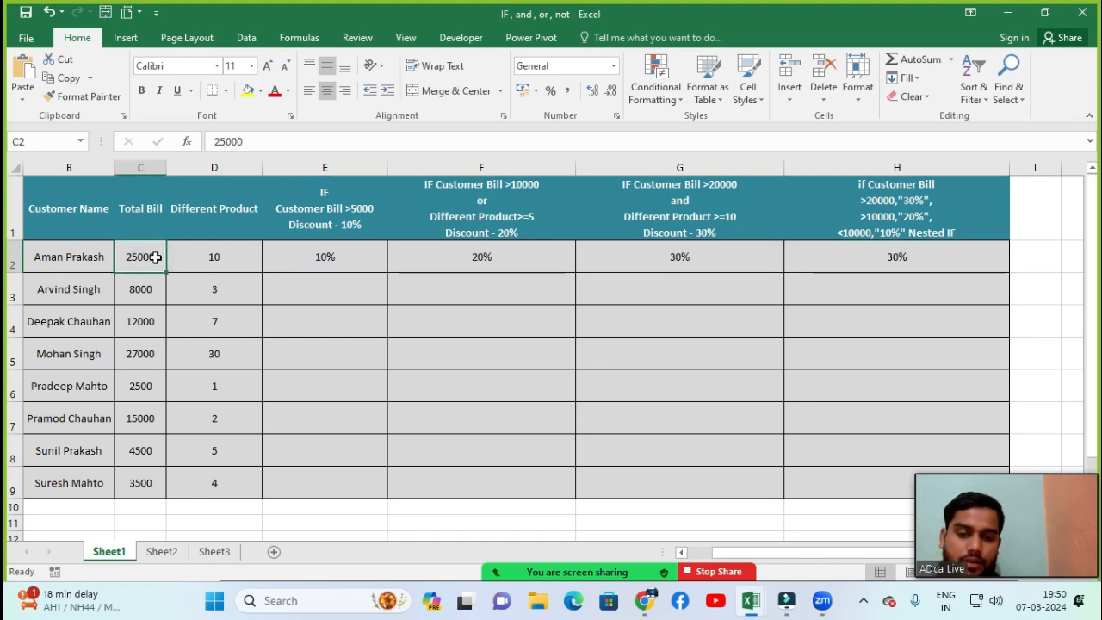
text(15000)
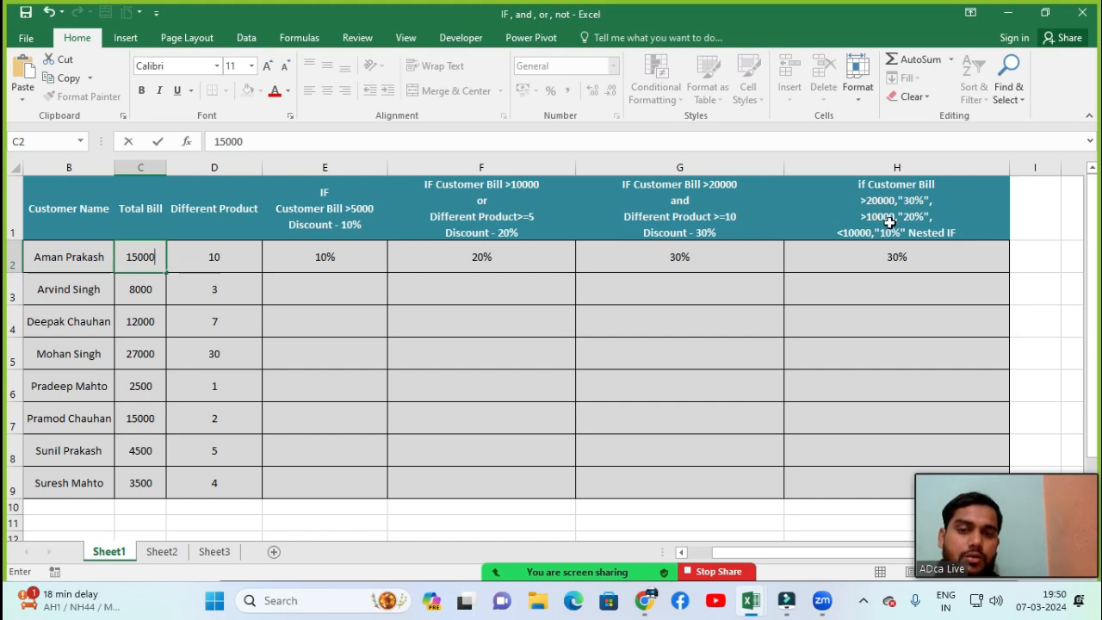
key(Return)
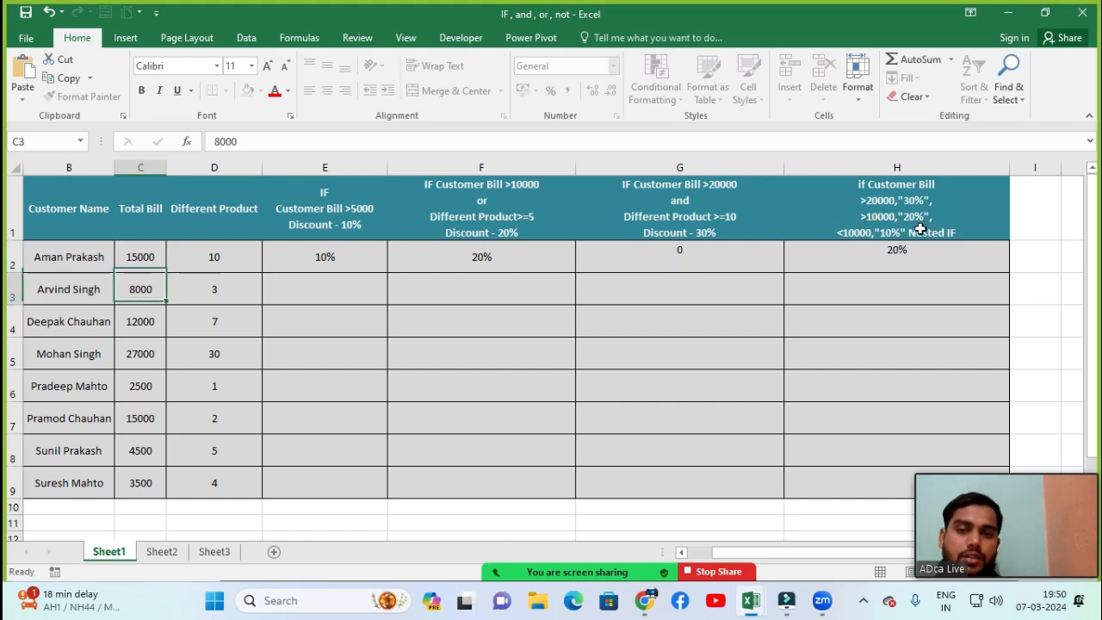
click(900, 254)
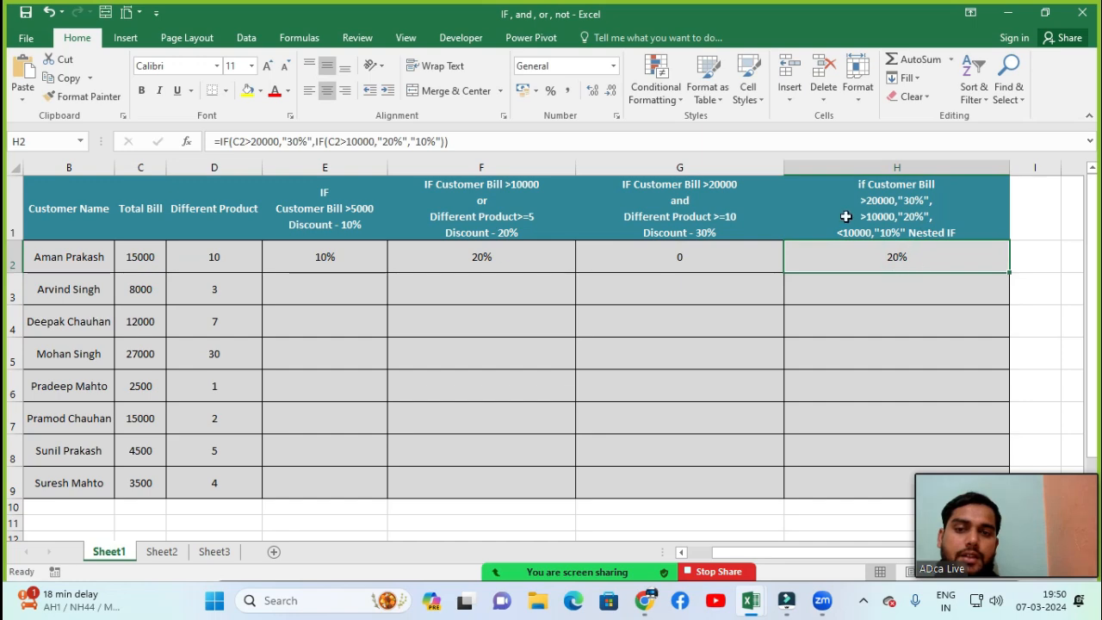
Set the total bill in C2 to 8000 to test the nested IF and inspect the formulas in H2 and G2.
click(131, 259)
text(8000)
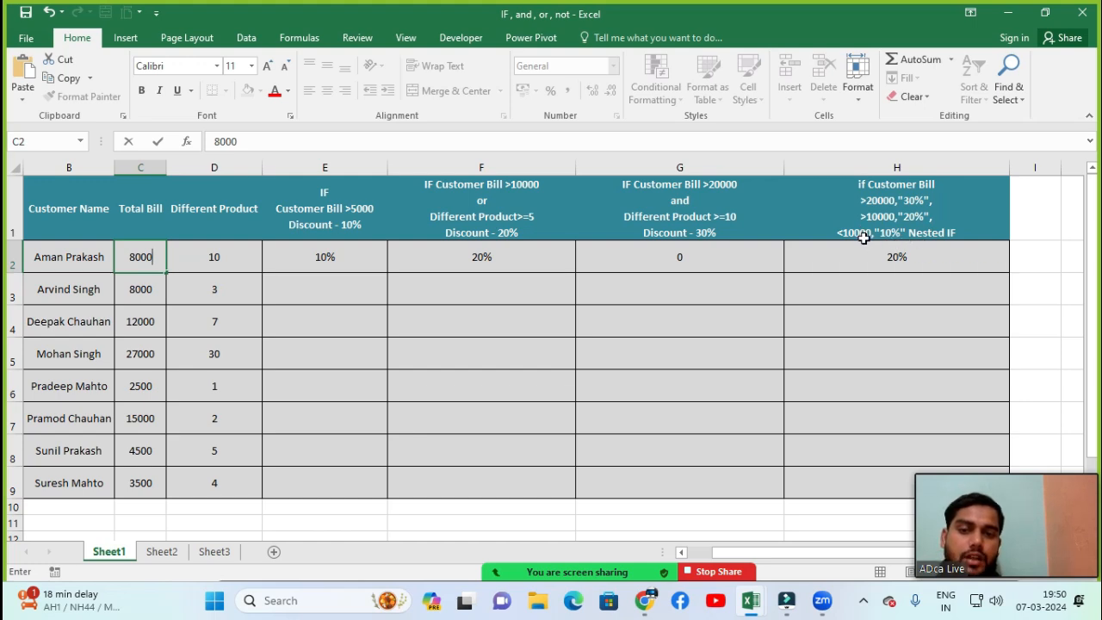
key(Return)
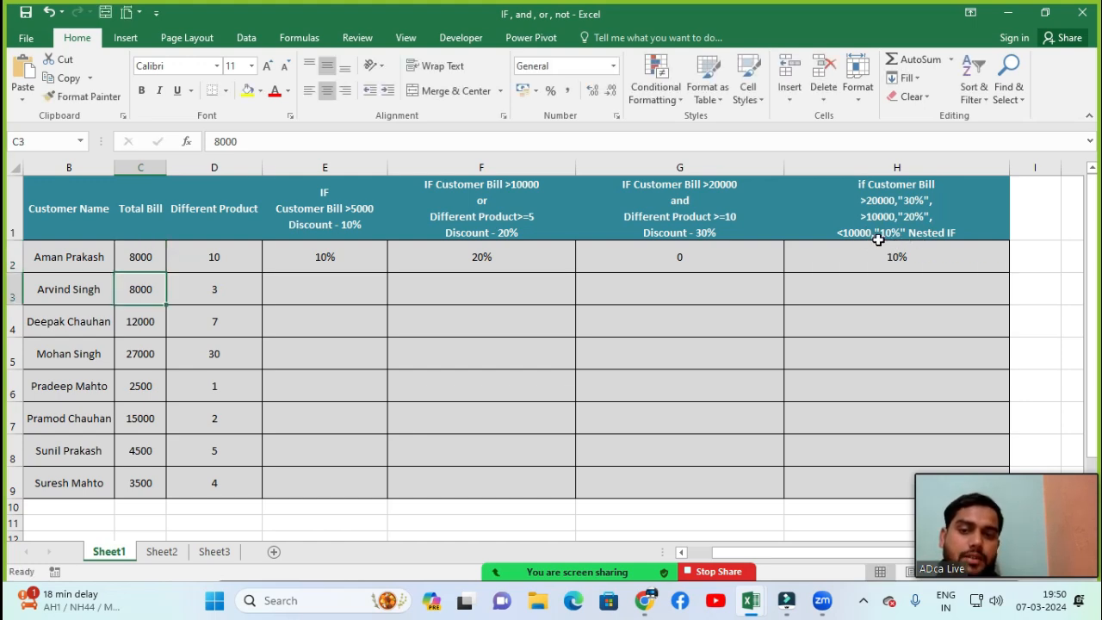
double_click(885, 256)
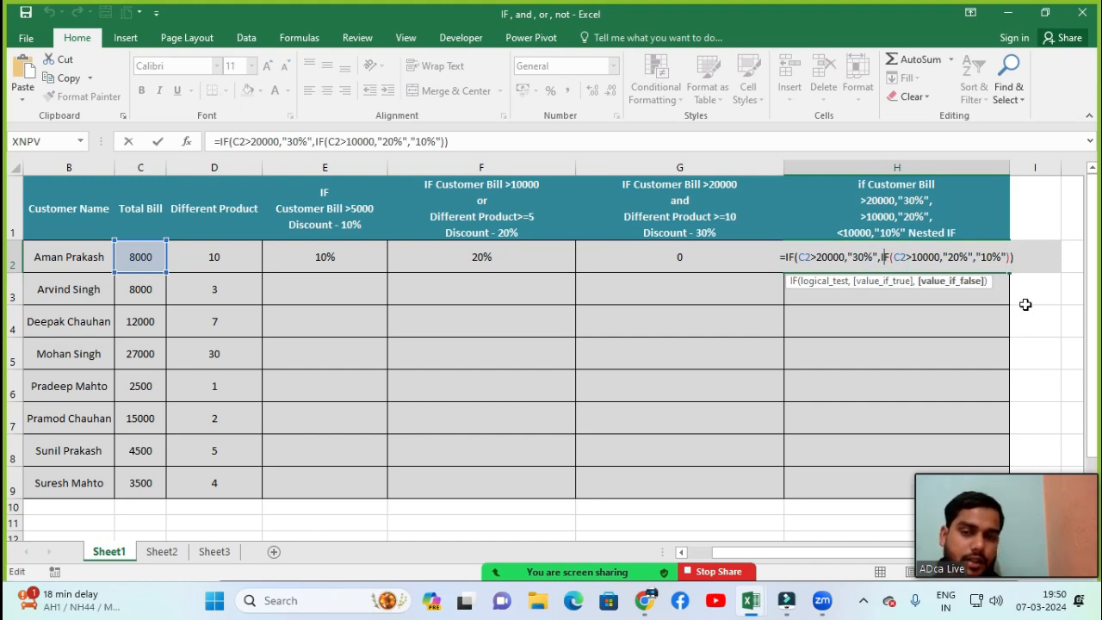
key(Return)
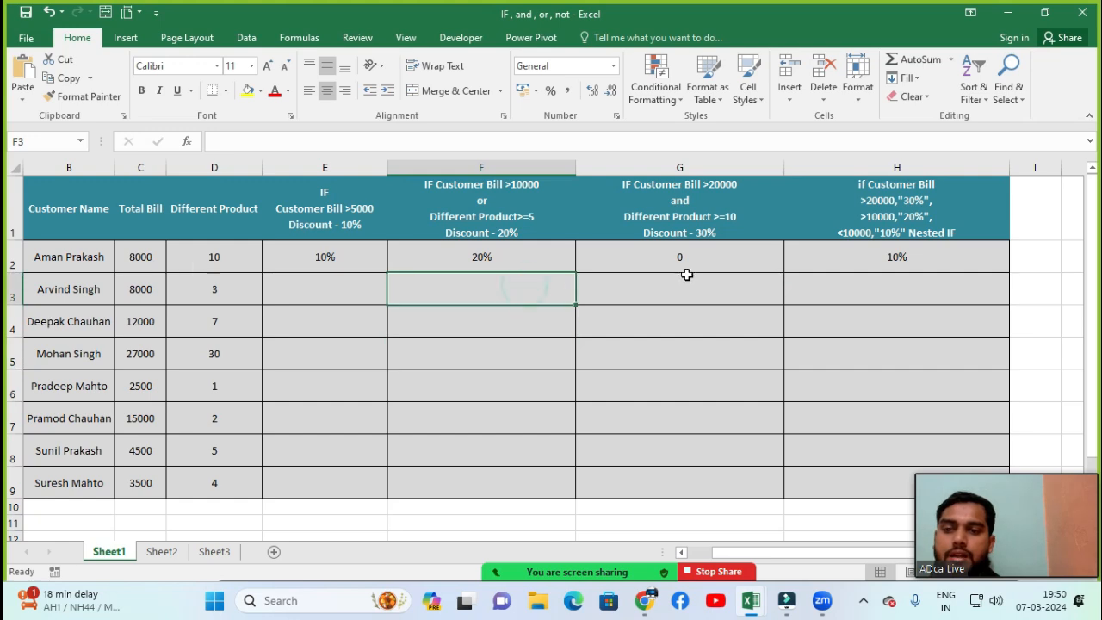
double_click(693, 256)
click(688, 348)
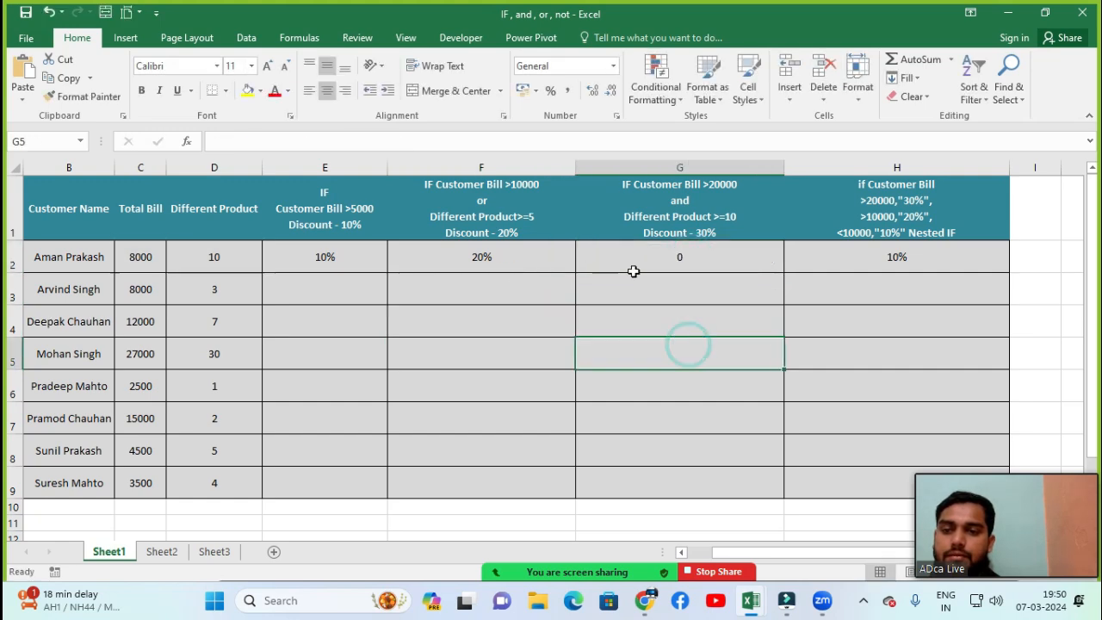
Set the total bill in C2 to 25000.
click(151, 259)
text(25000)
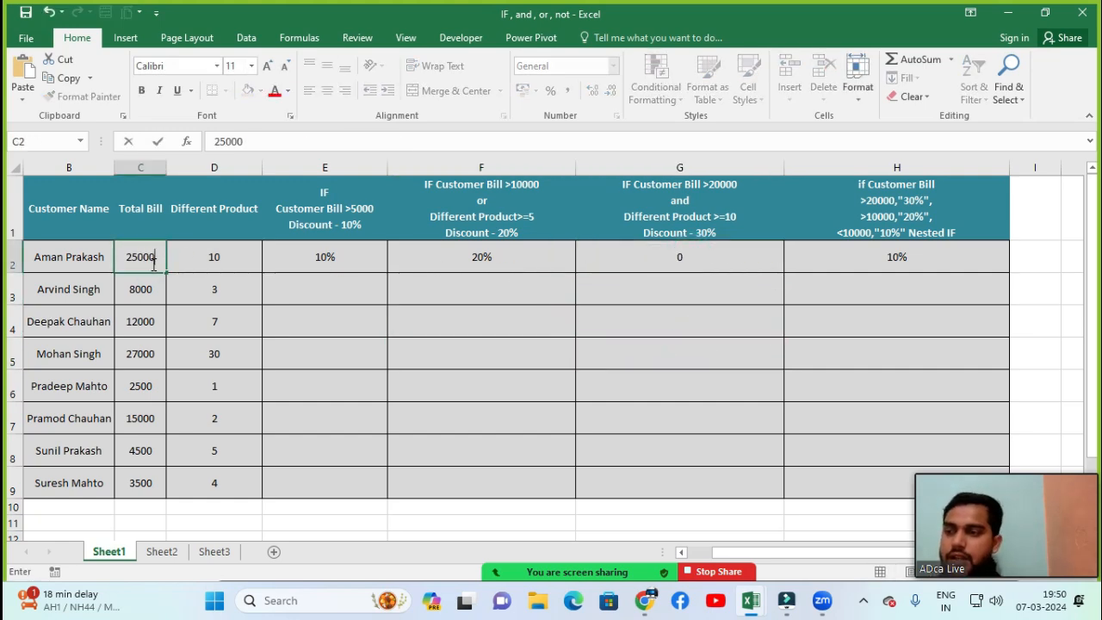
key(Return)
Fill the IF formula in E2 and the IF-OR formula in F2 down through row 9.
click(365, 260)
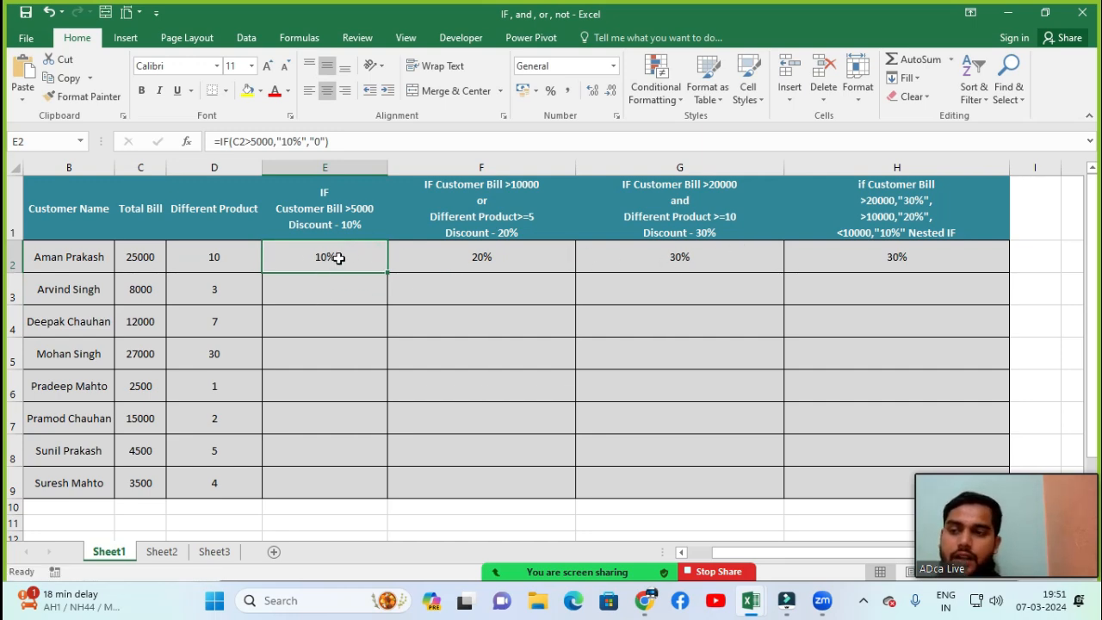
drag(338, 258, 339, 474)
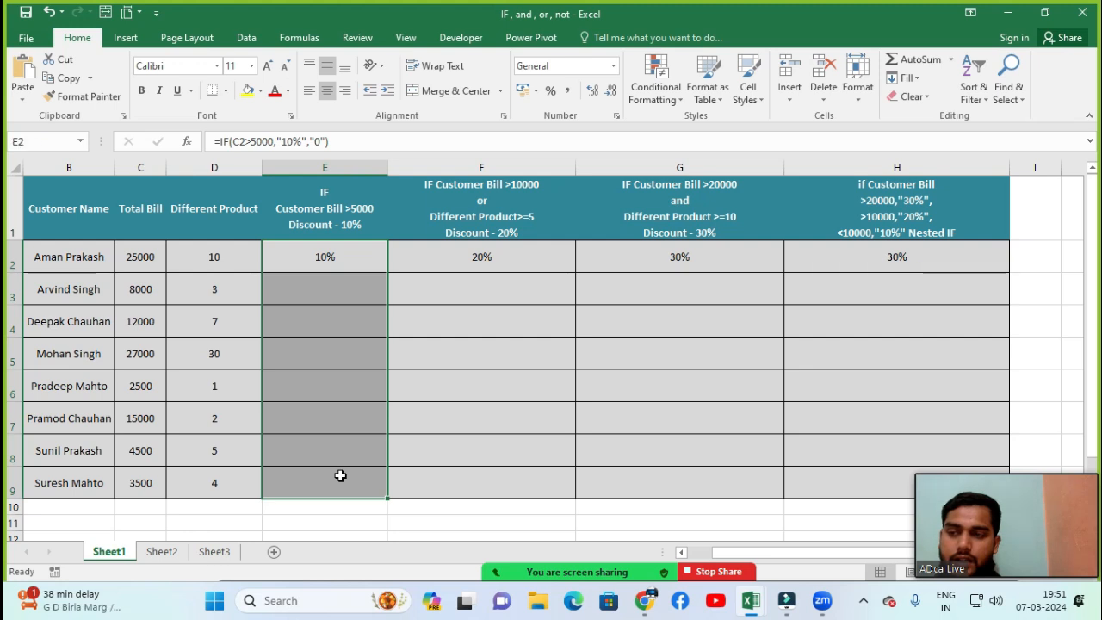
key(ctrl+d)
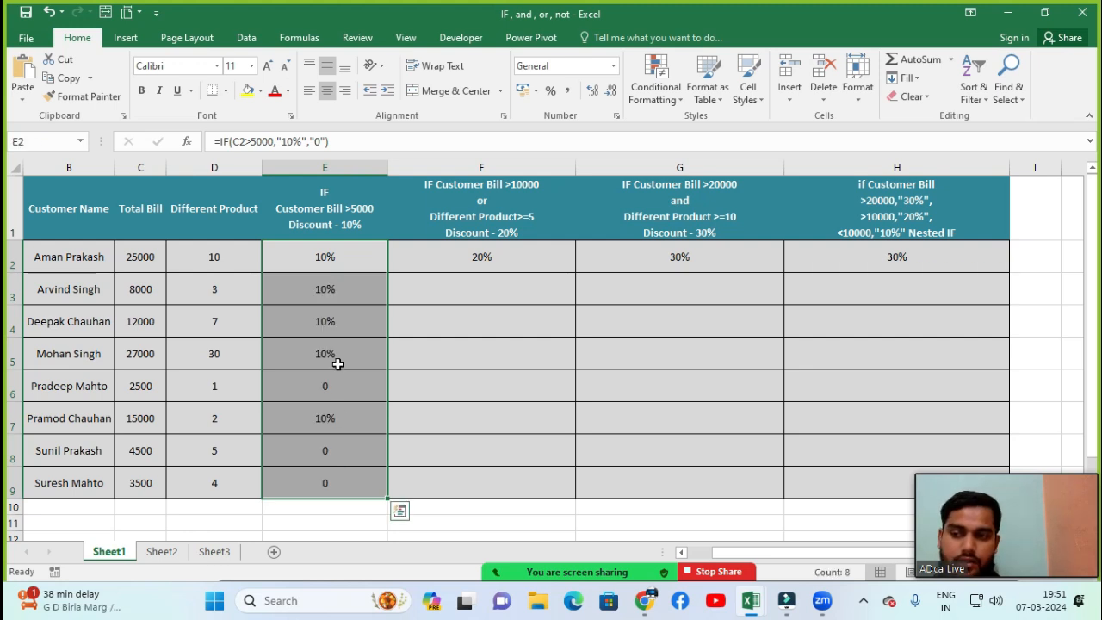
drag(469, 251, 479, 484)
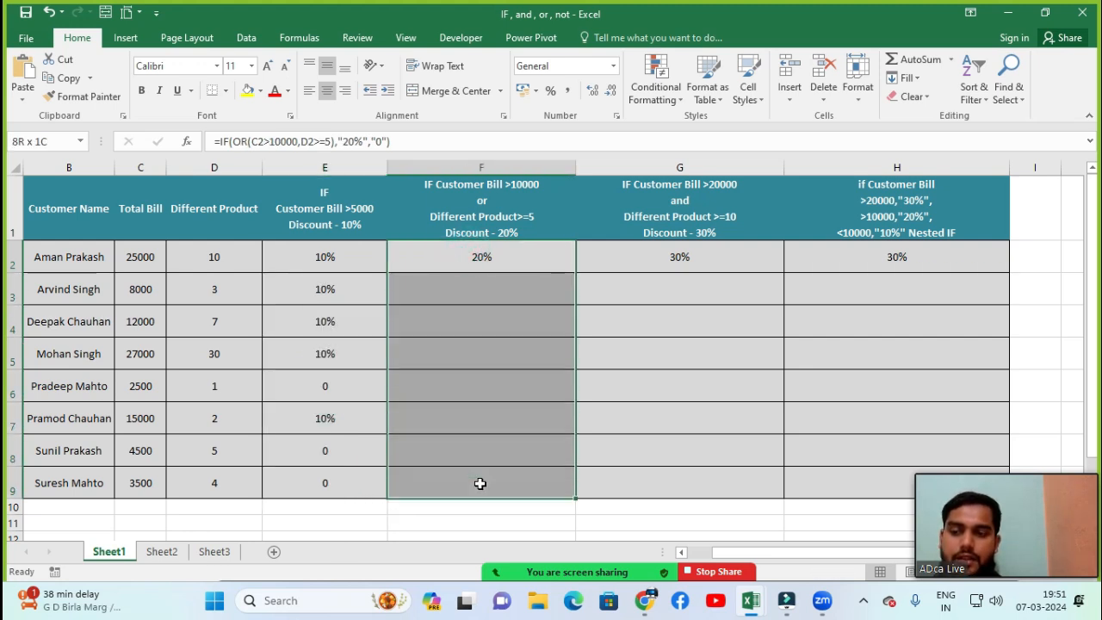
key(ctrl+d)
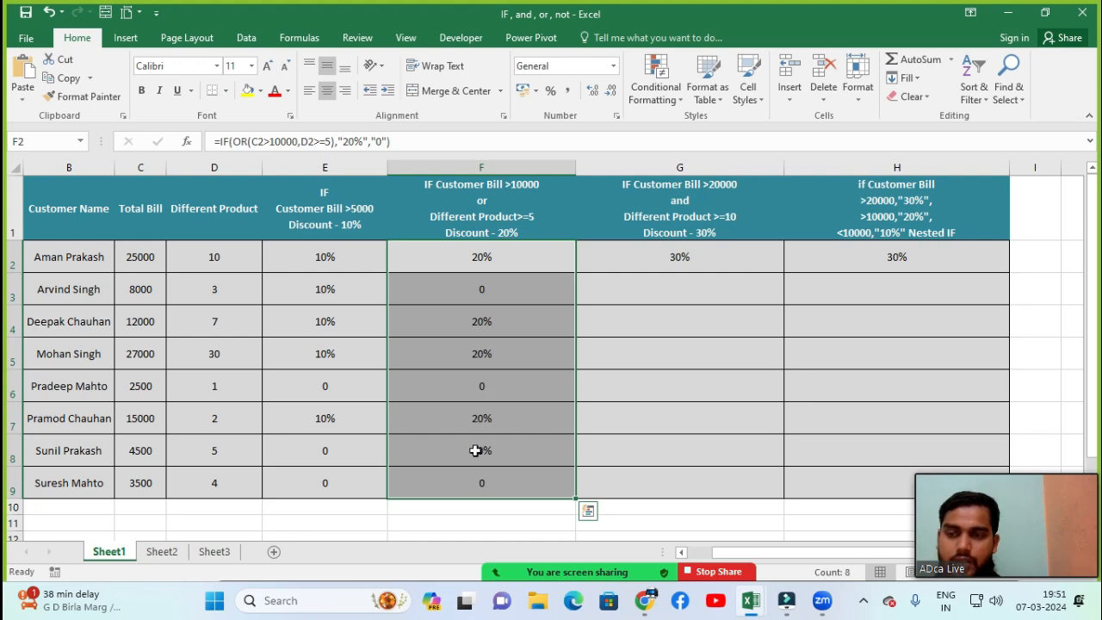
click(468, 300)
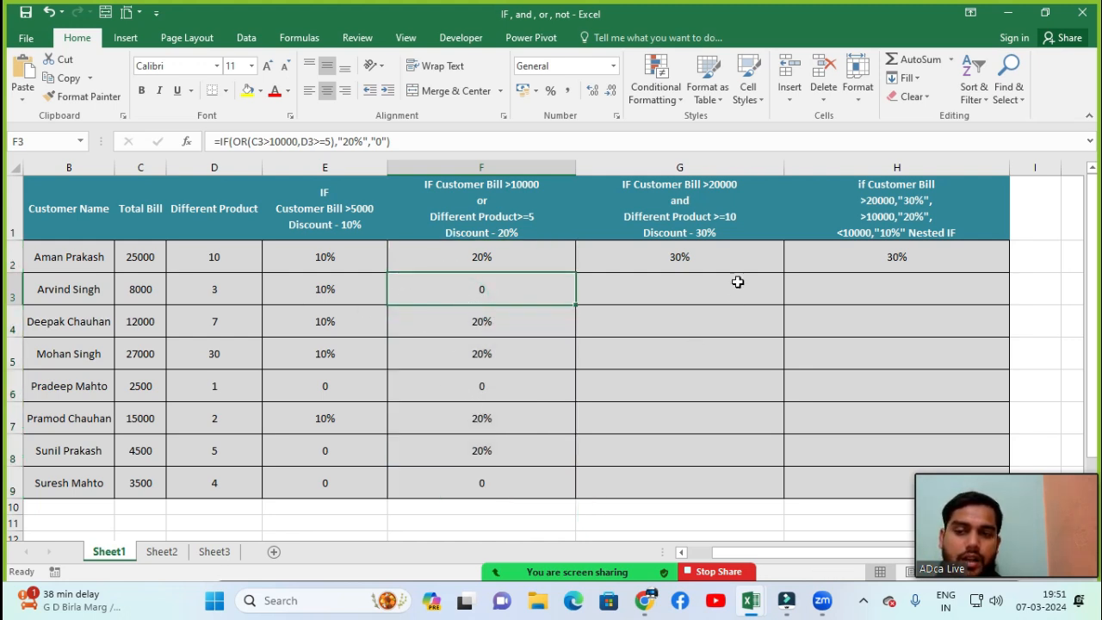
Fill the IF-AND formula in G2 and the nested IF formula in H2 down through row 9.
drag(718, 259, 716, 481)
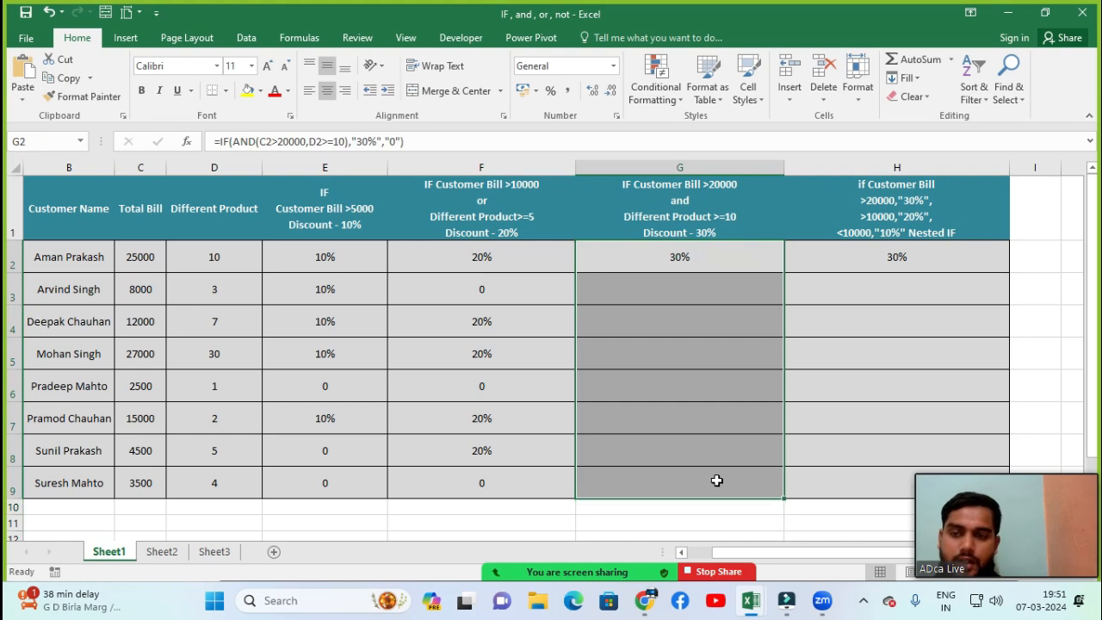
key(ctrl+d)
drag(878, 256, 883, 478)
key(ctrl+d)
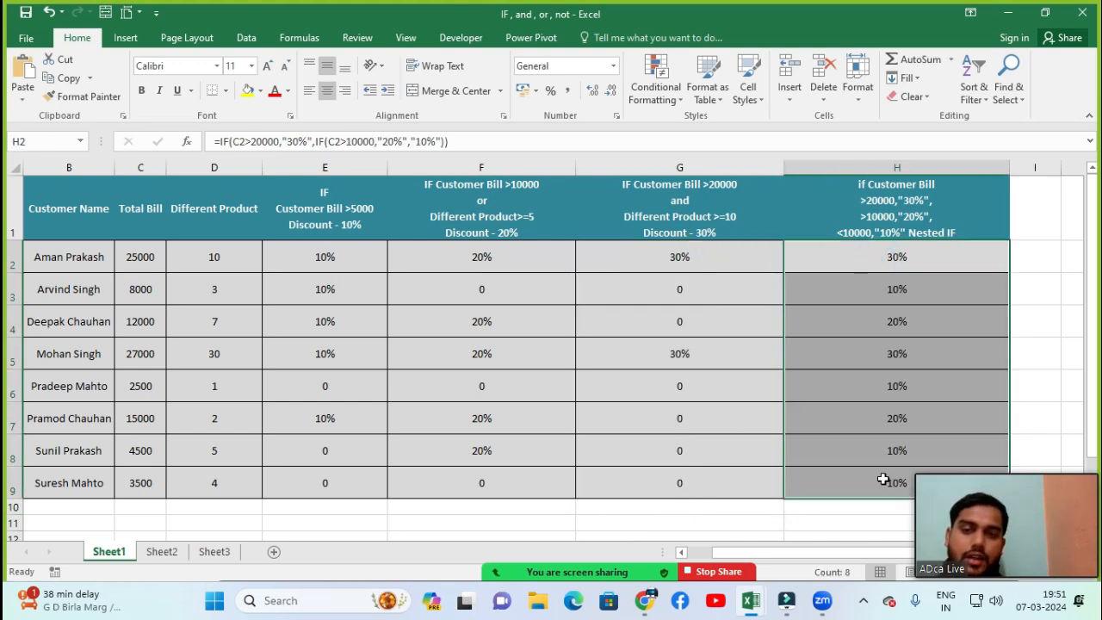
click(463, 322)
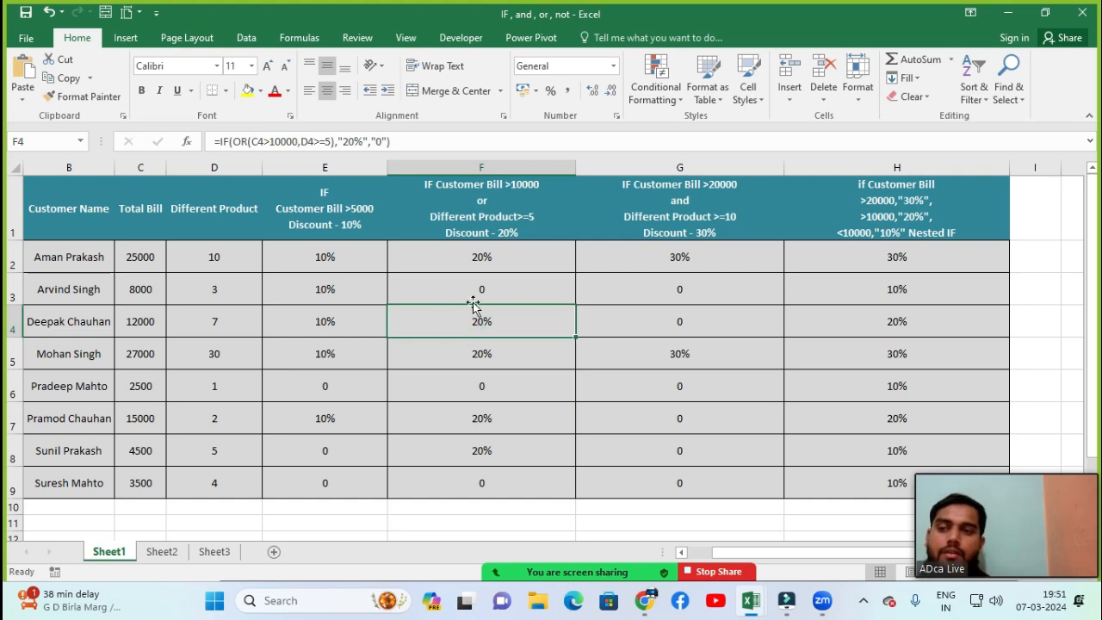
click(539, 283)
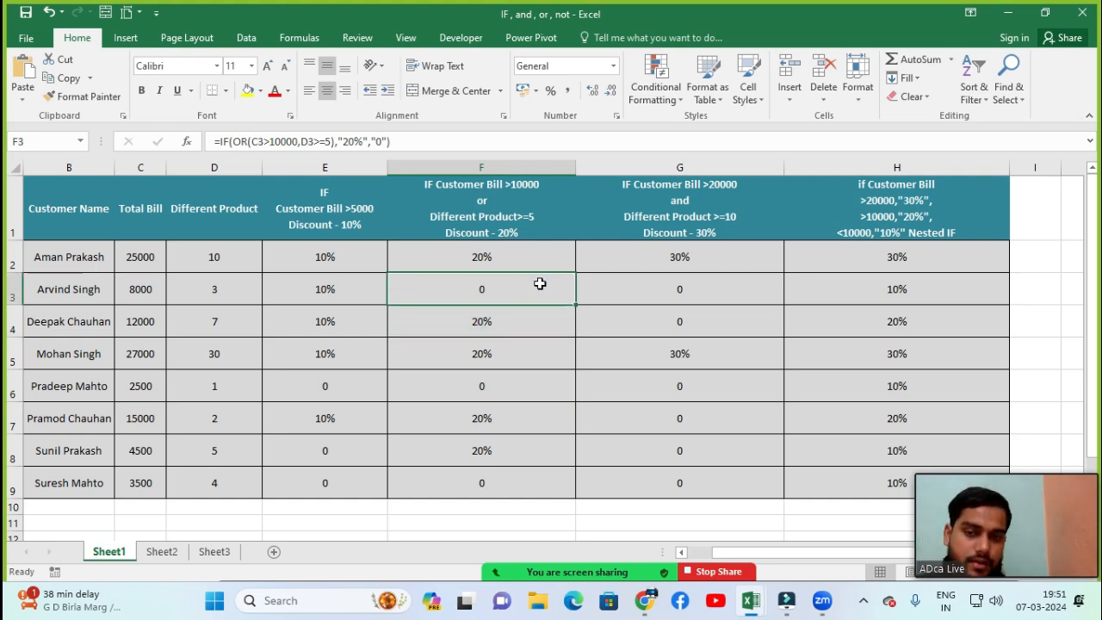
Open the participants list of the Zoom meeting, ask all participants to unmute and move the list window aside.
mouse_move(561, 571)
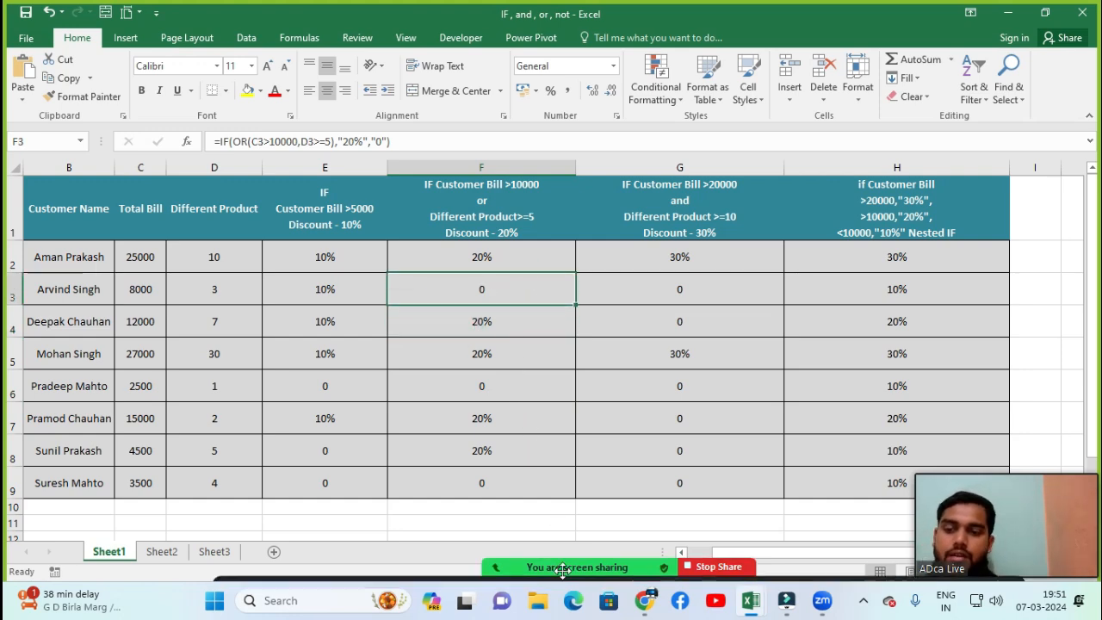
click(473, 557)
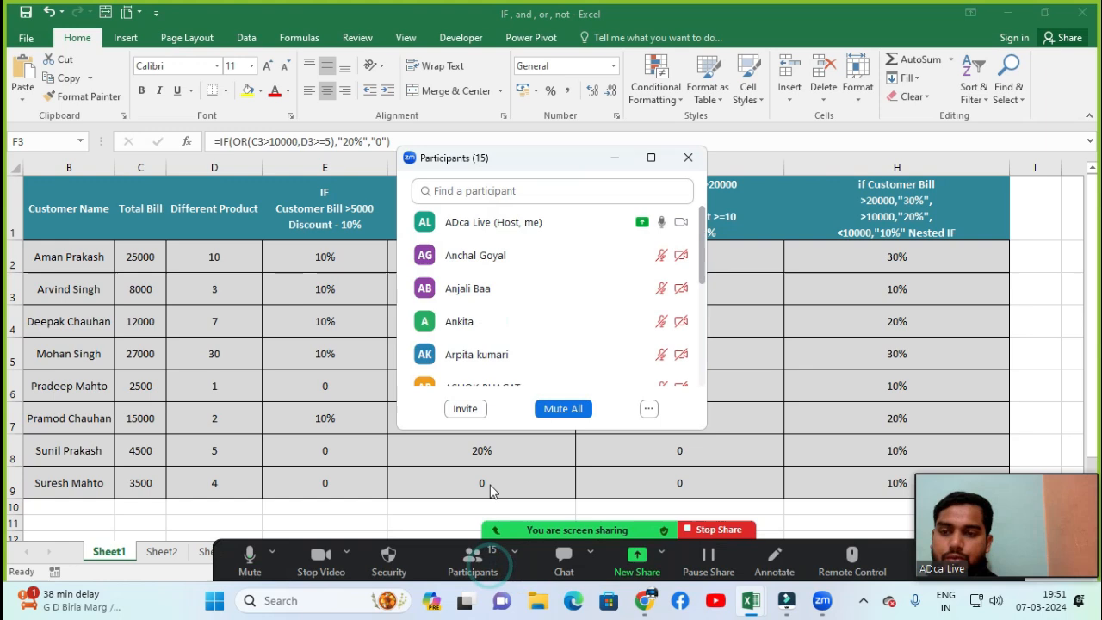
click(646, 410)
click(676, 444)
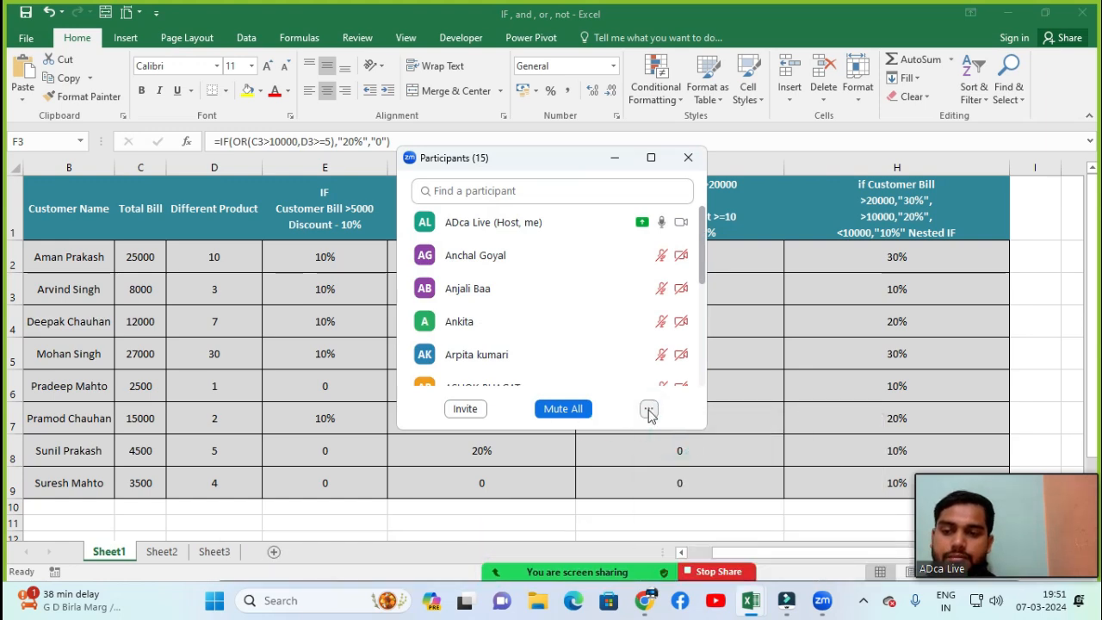
click(649, 409)
click(674, 426)
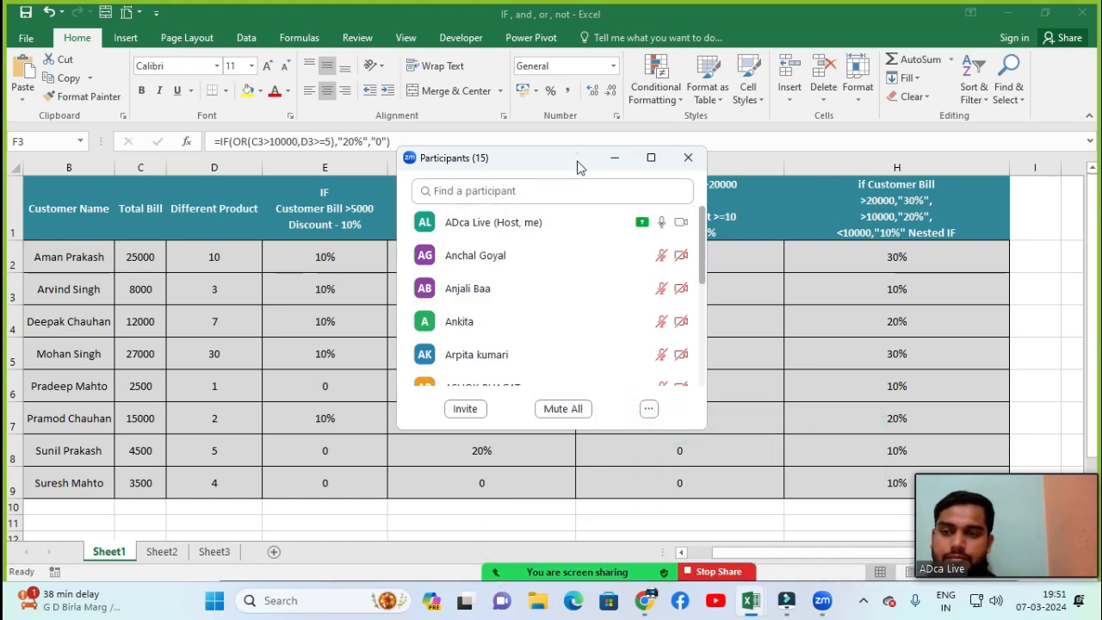
drag(581, 159, 493, 181)
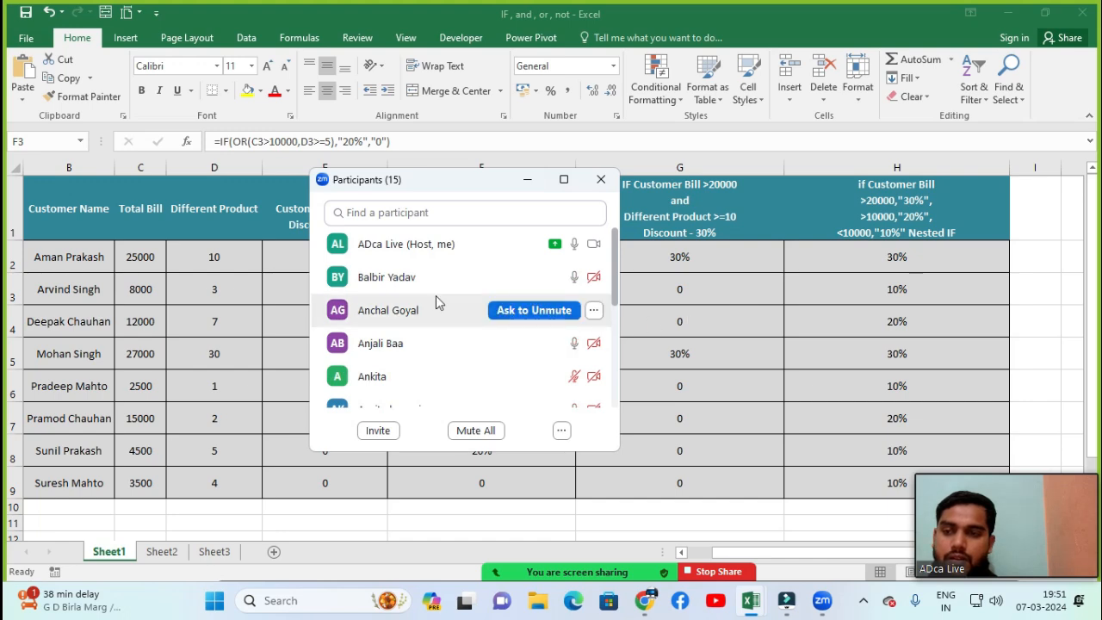